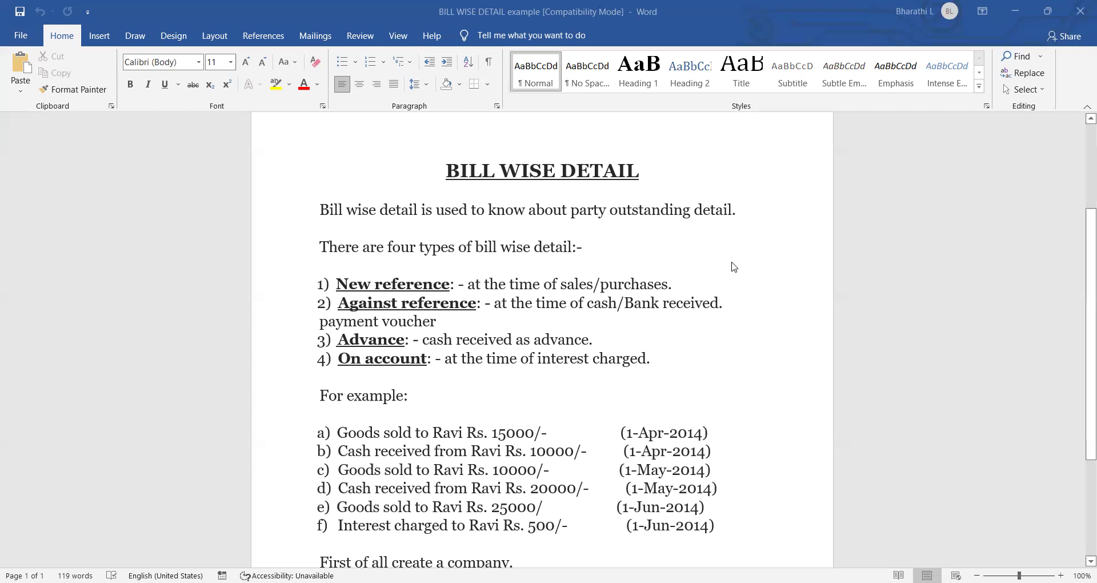
Add the line "1.Purchase goods from anu traders by credit rs.7000" below "First of all create a company."
scroll(660, 249, down, 2)
scroll(627, 232, up, 2)
scroll(569, 269, down, 1)
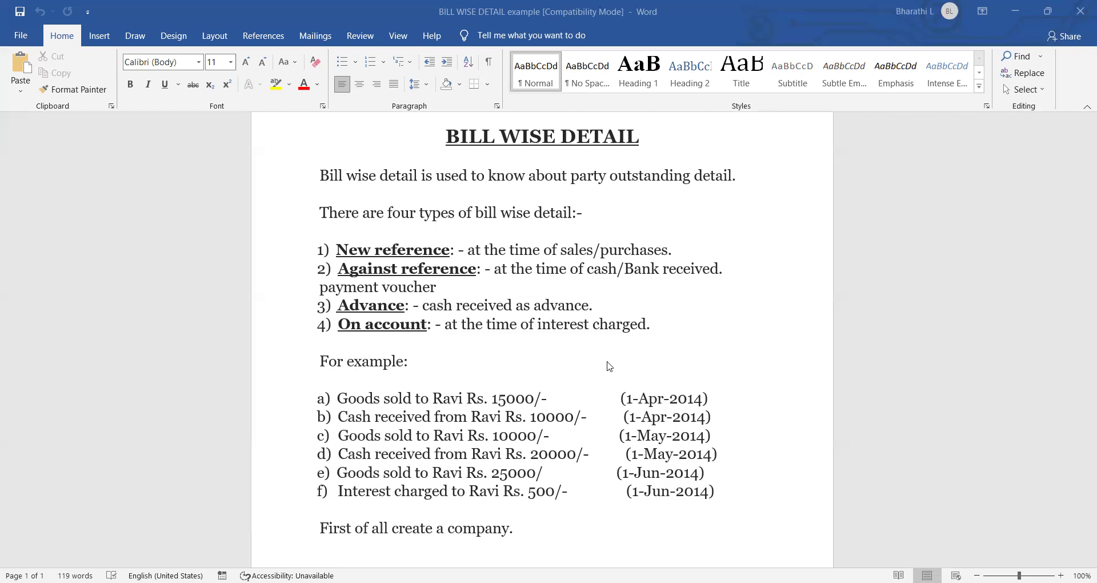
scroll(604, 368, down, 2)
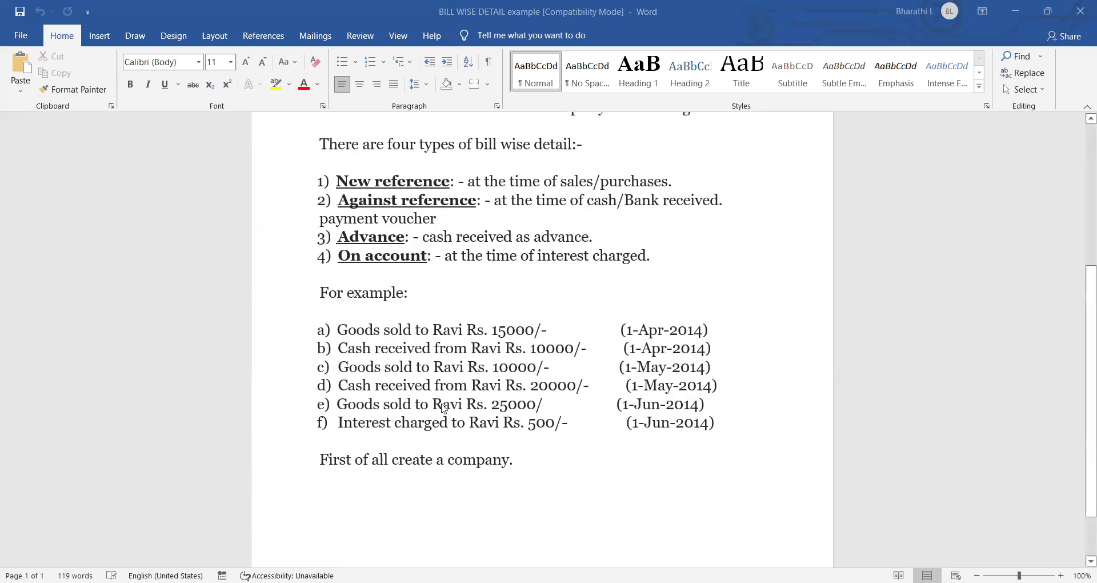
scroll(445, 407, down, 1)
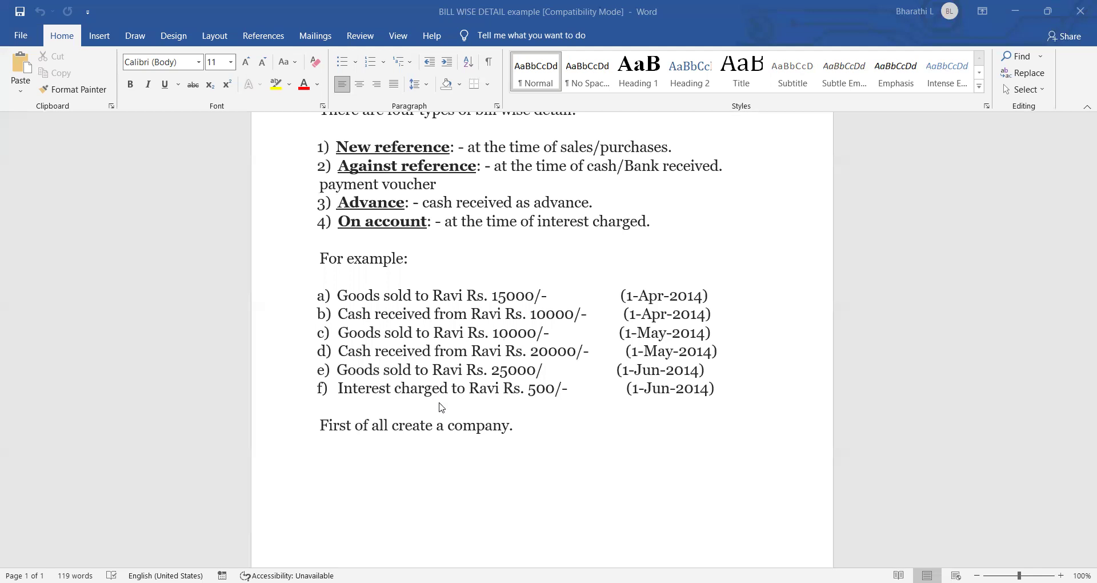
scroll(565, 394, down, 1)
click(566, 395)
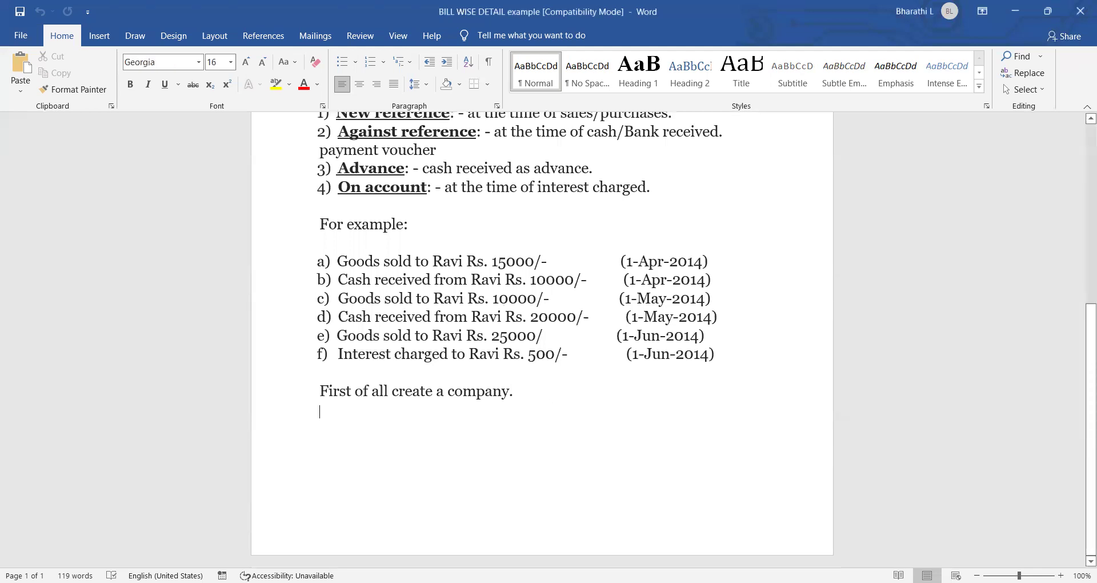
text(1.)
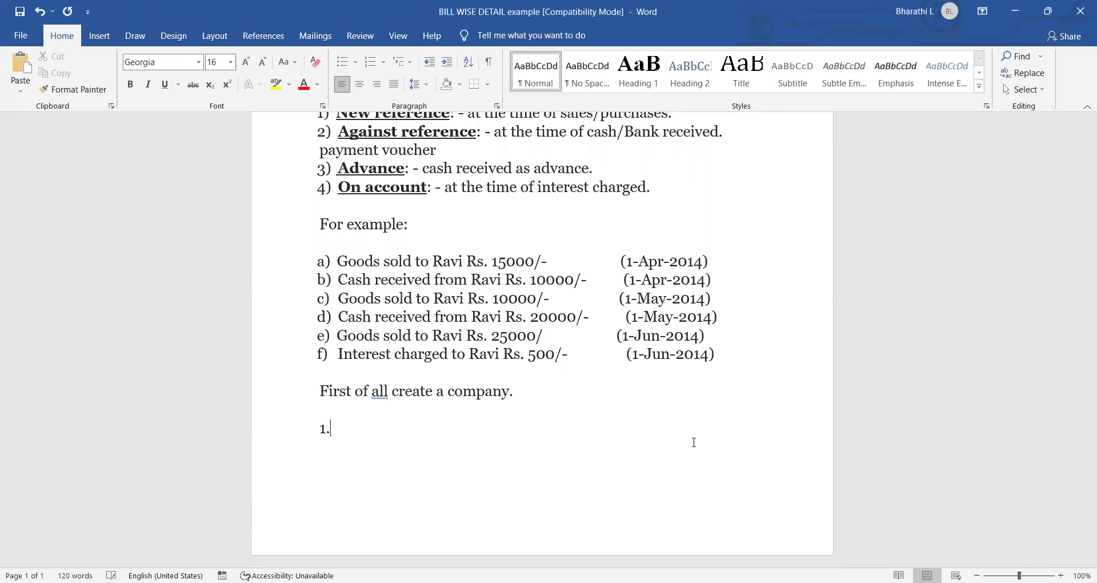
text(Purchase goods from)
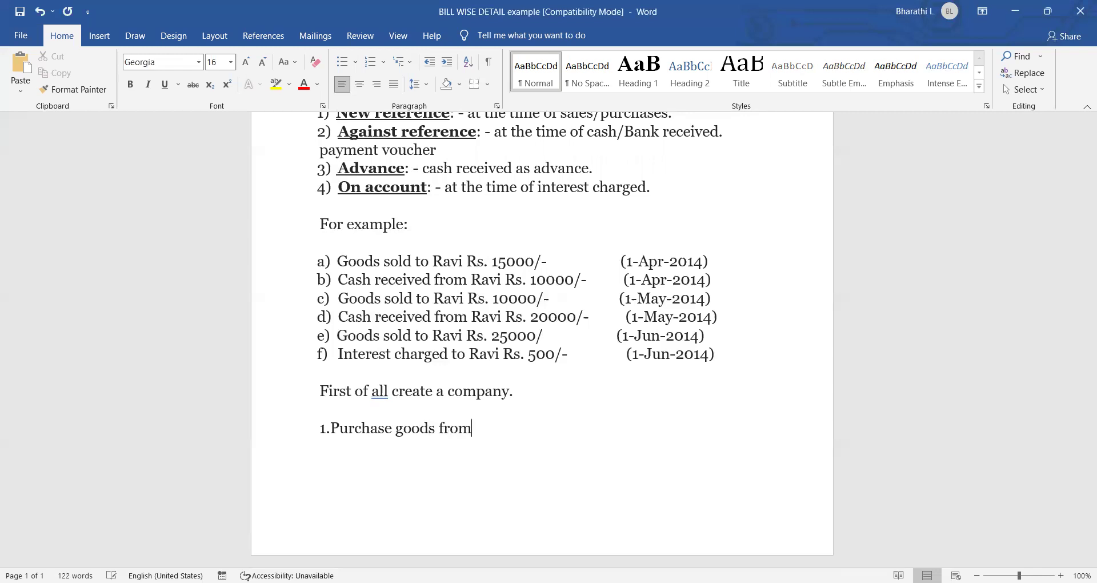
text( anu traders by)
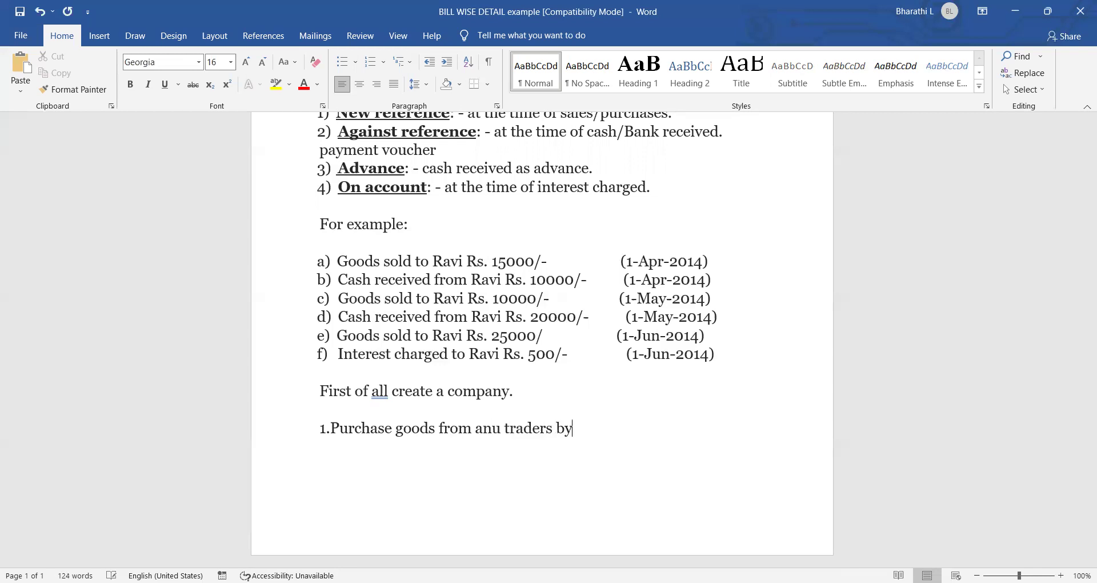
text( credit rs.1)
key(BackSpace)
text(7000 )
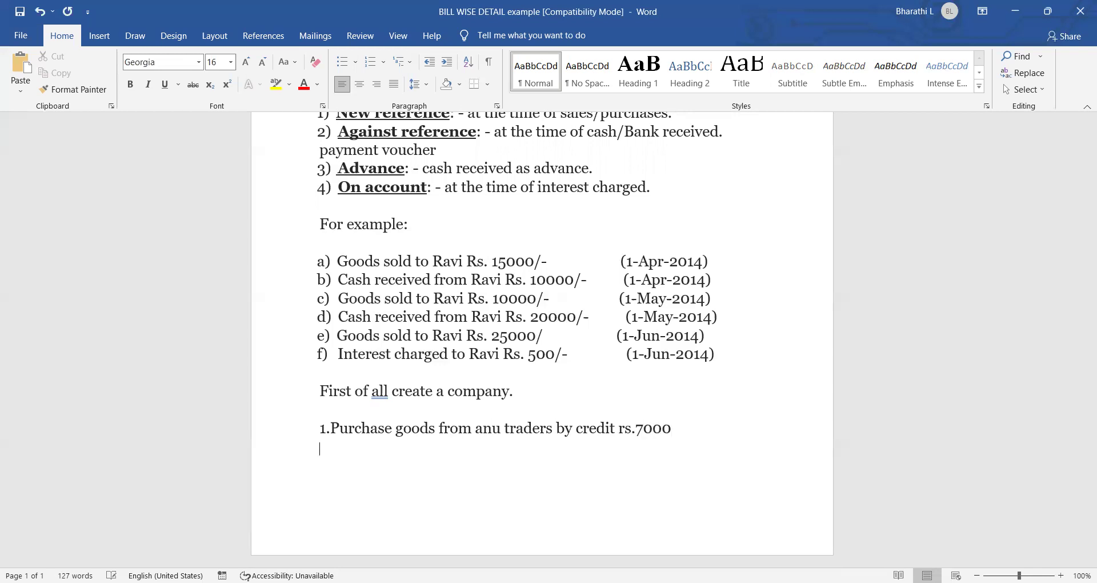
Add the lines "2. paid cash rs.5000 to anu traders" and "3.purchased goods from anu traders for rs .10000"
text(2. paid cash rs.5000)
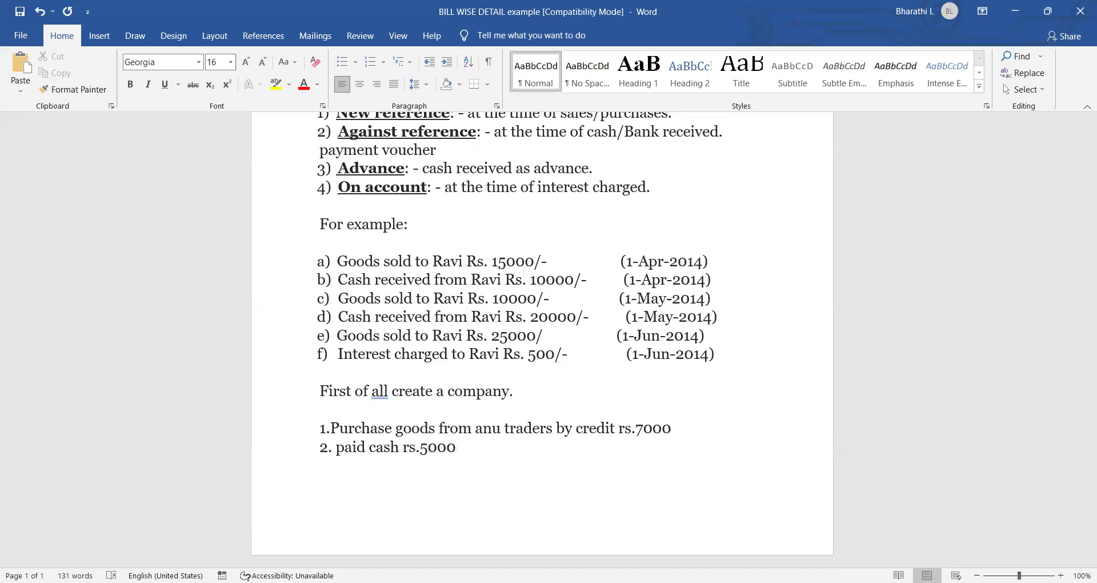
text( to anu traders)
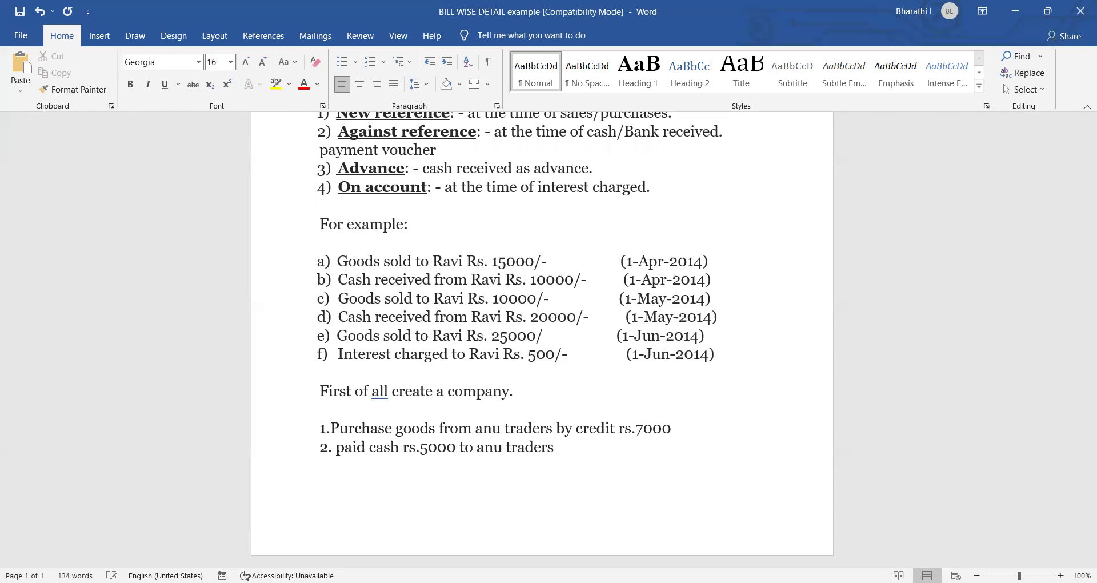
key(Return)
text(3.purchased go)
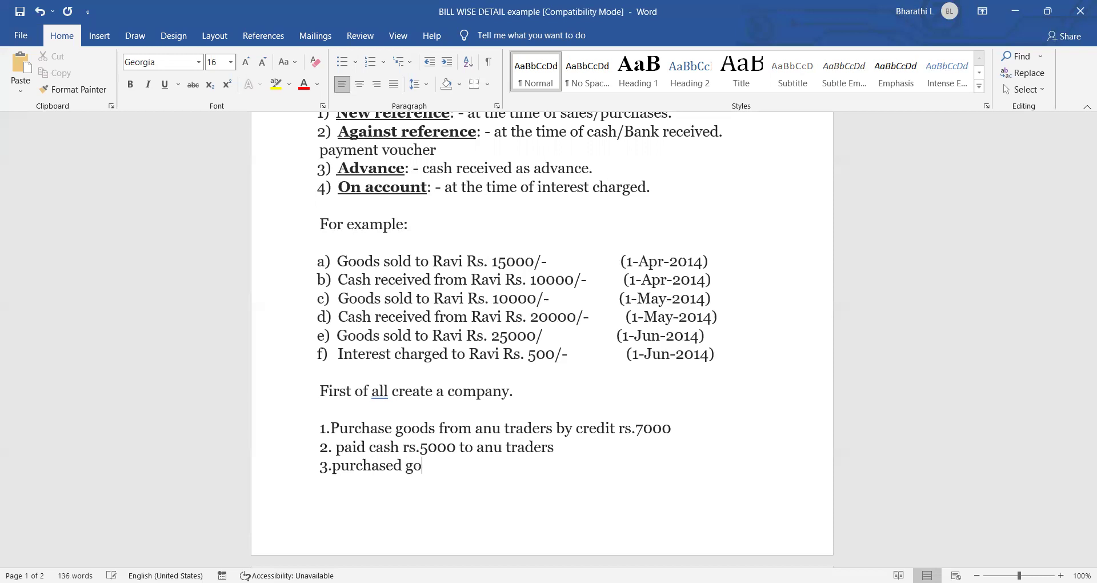
text(ods from anu traders for rs .q)
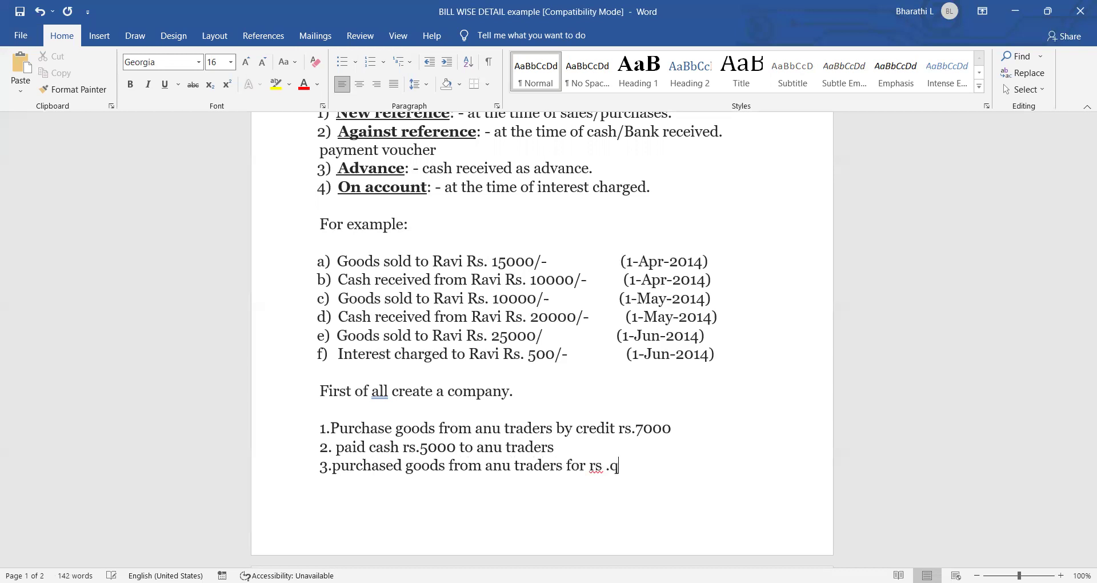
key(BackSpace)
text(10000)
Append the date 1-5-2021 to transaction 1, 2.5.2021 to transaction 3, and ". 1-5-2021" to transaction 2
click(710, 428)
text(1)
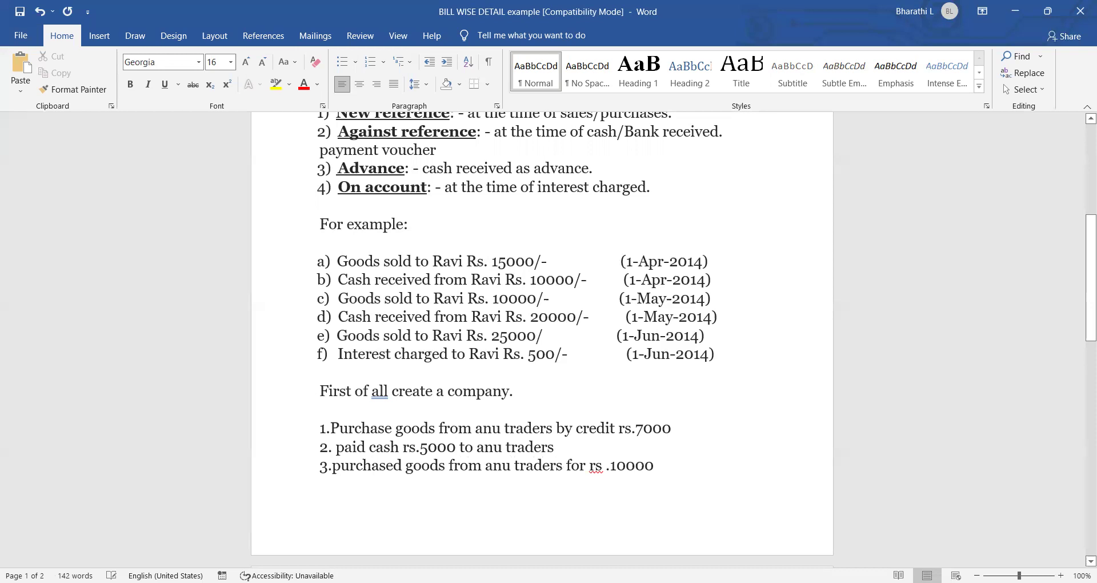
text(-)
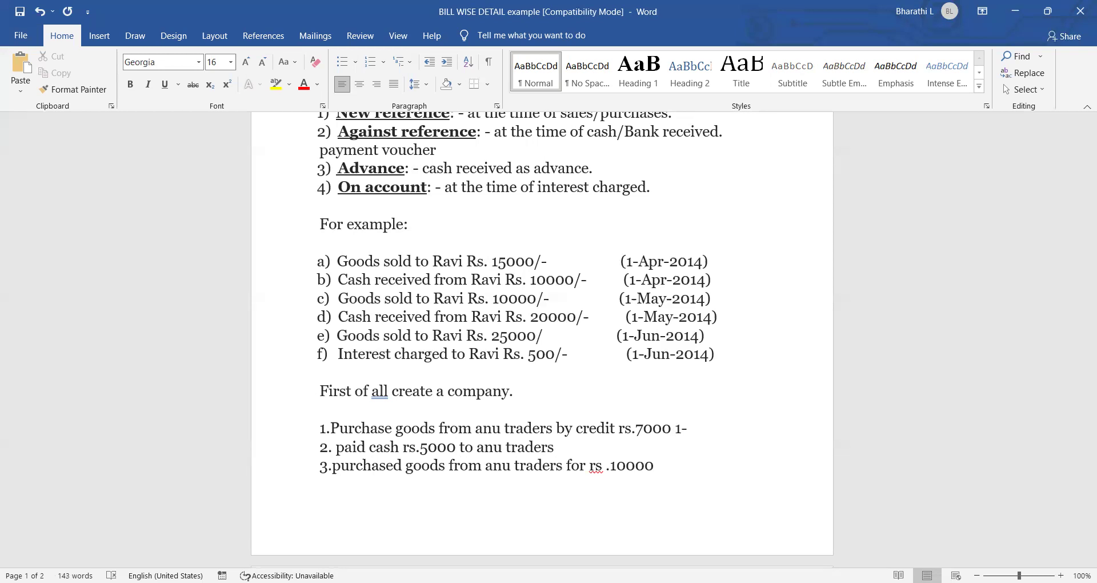
text(5-2021)
click(687, 466)
text(2.5.2021)
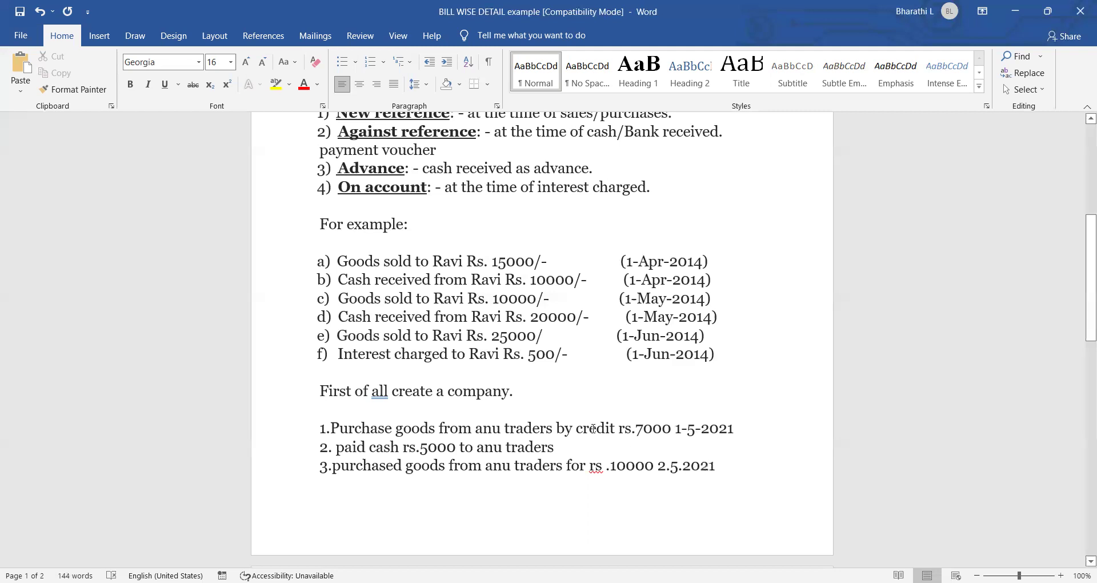
text(. )
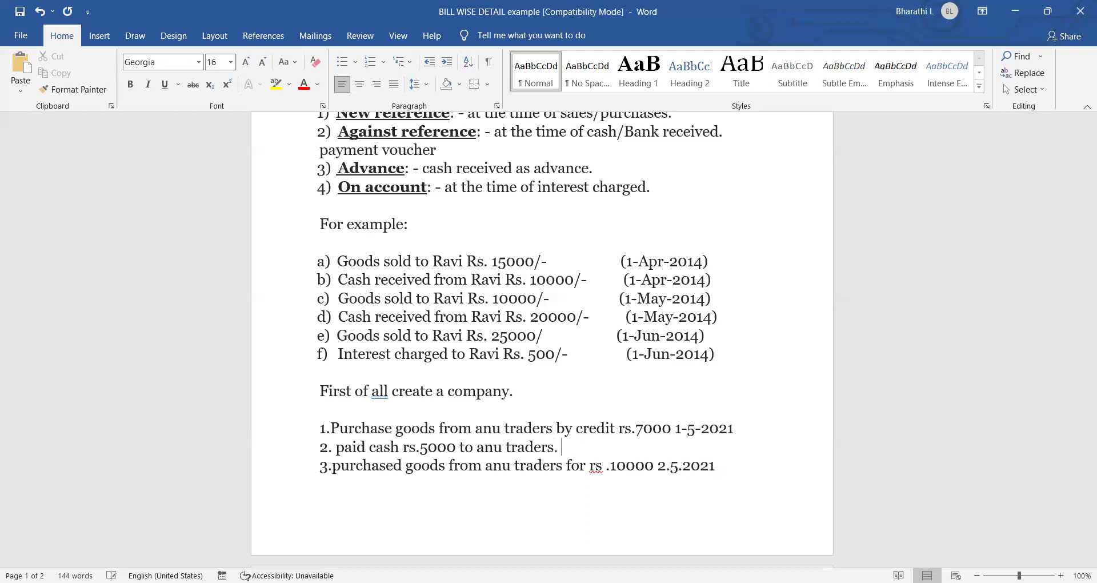
text(1-5-2021)
Add transaction 4 on the second page, recording advance cash of rs.15000/- received from the customer named in the examples
scroll(594, 431, down, 3)
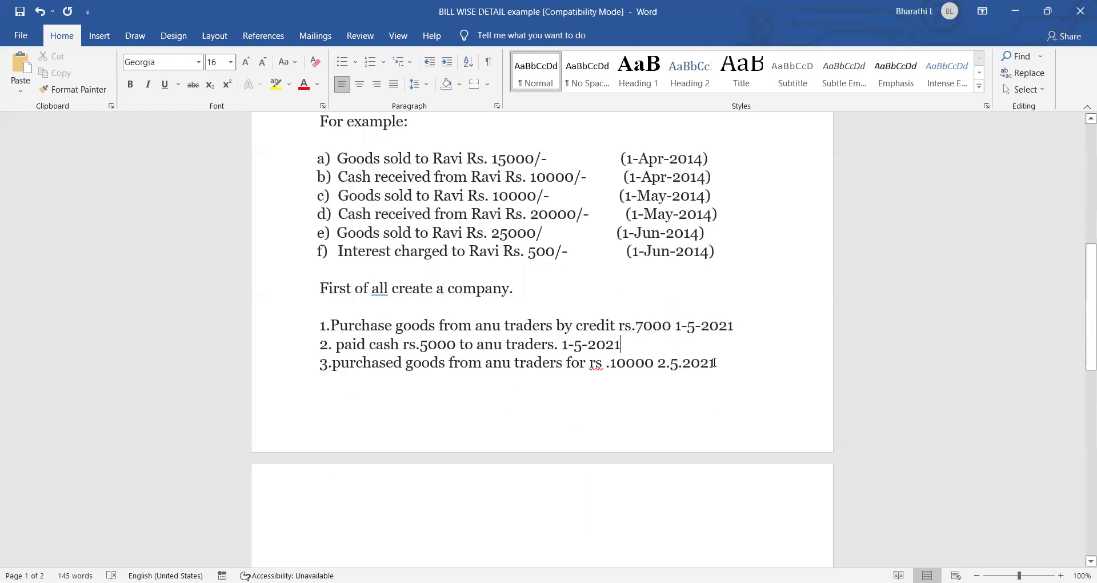
scroll(699, 344, up, 2)
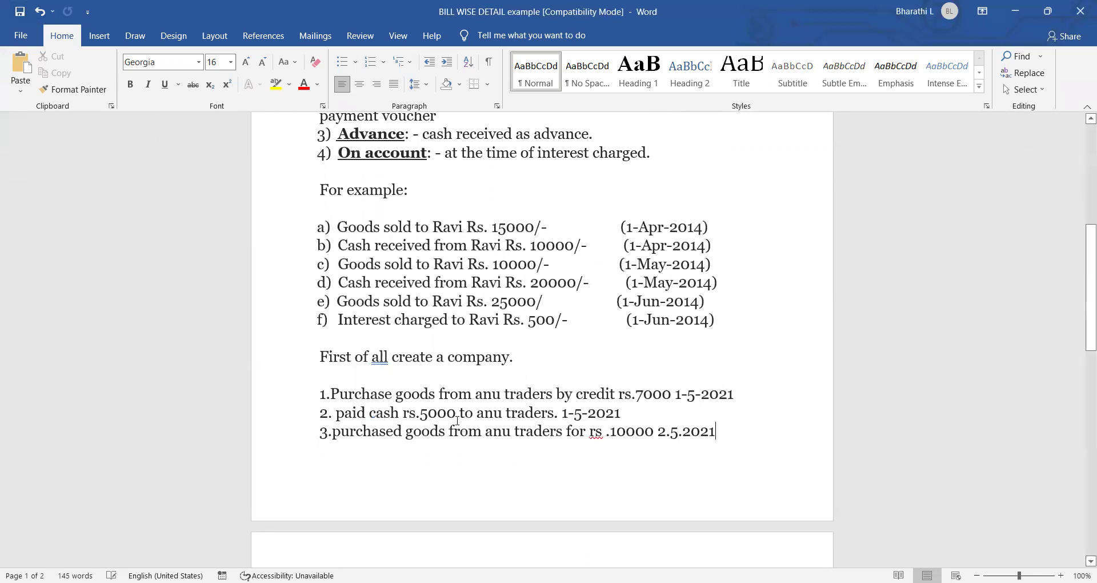
click(727, 444)
key(ctrl+End)
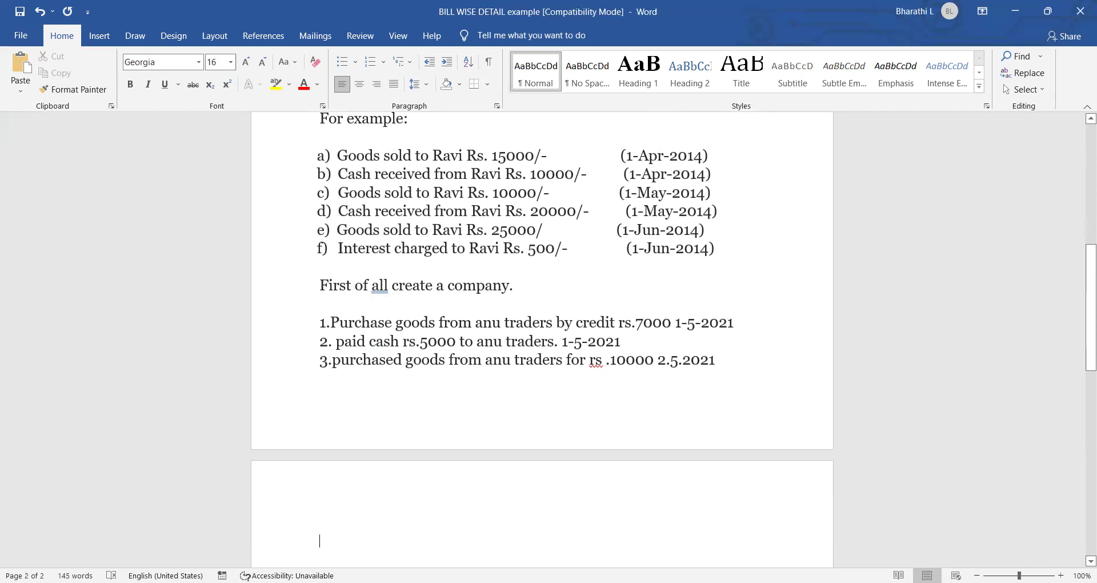
text(4.adv)
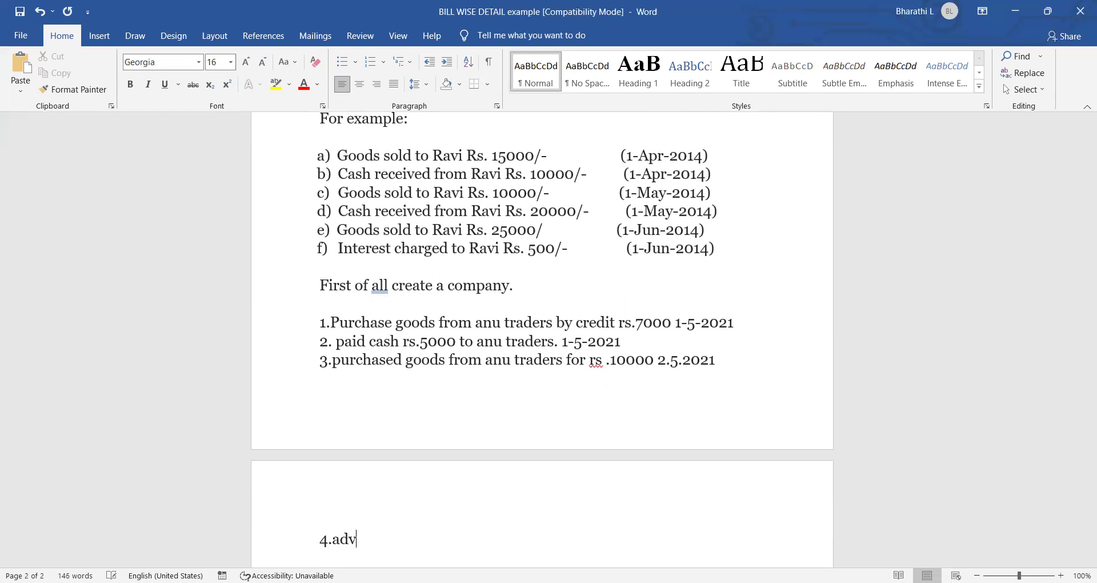
text(ance cash rece)
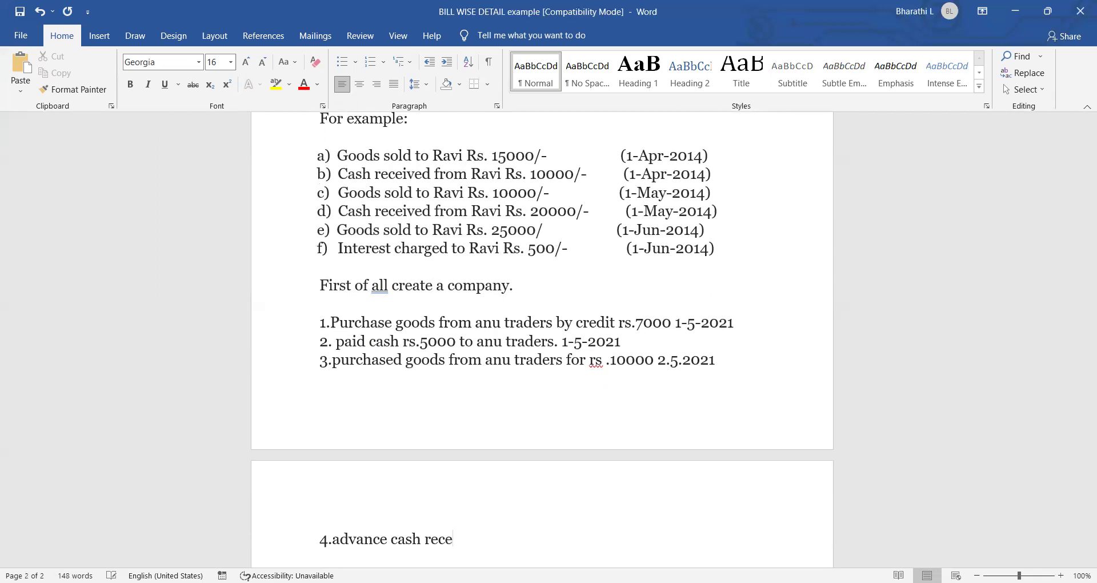
text(ived from ravi )
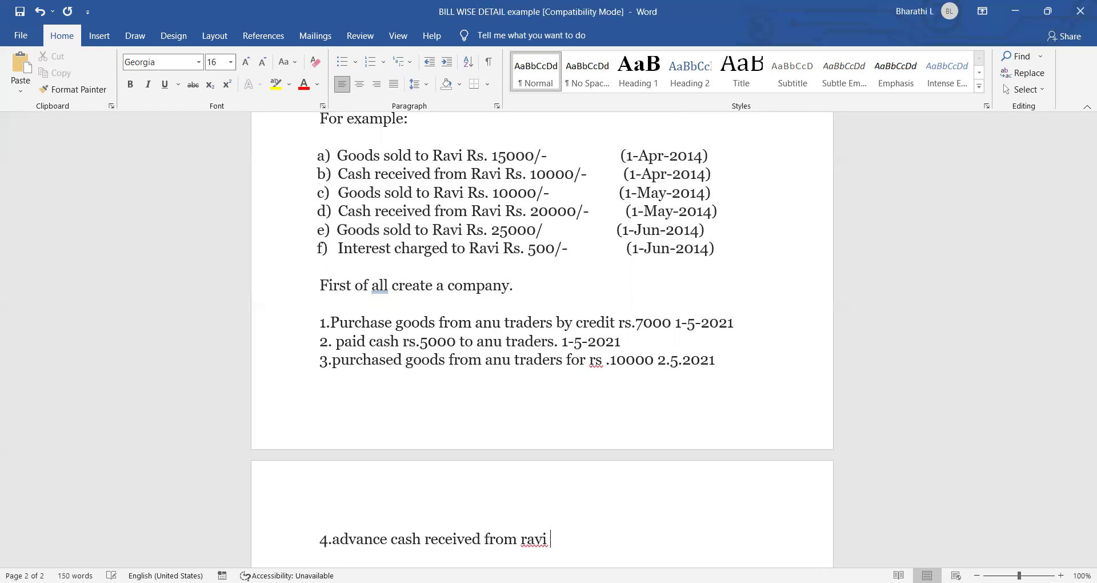
text(rs.15000/-)
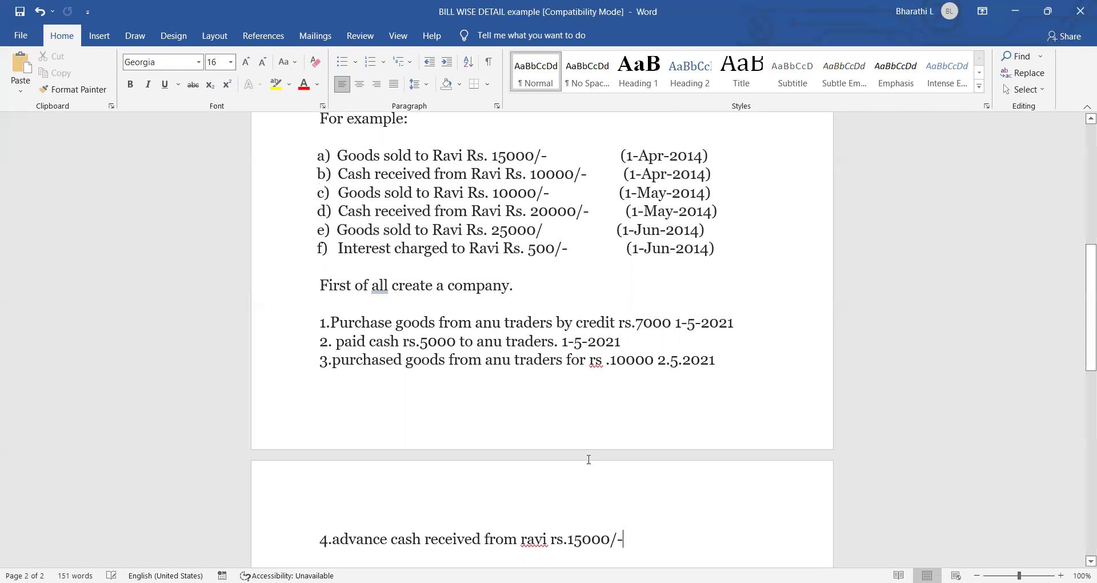
scroll(589, 459, up, 2)
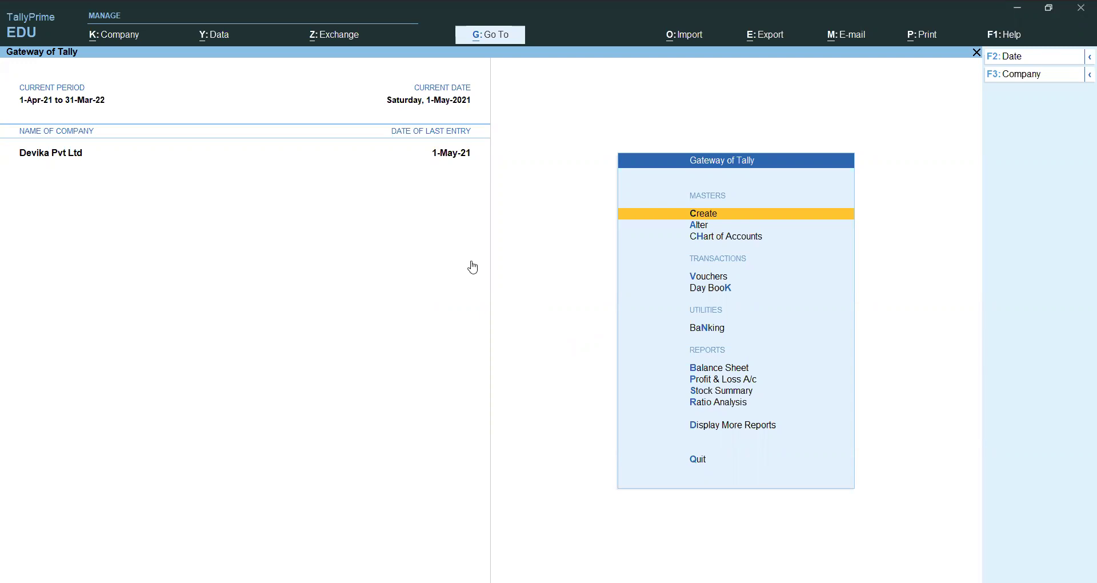
In TallyPrime, set Enable Bill-wise entry to Yes for Devika Pvt Ltd and save the company features
key(F11)
key(Return)
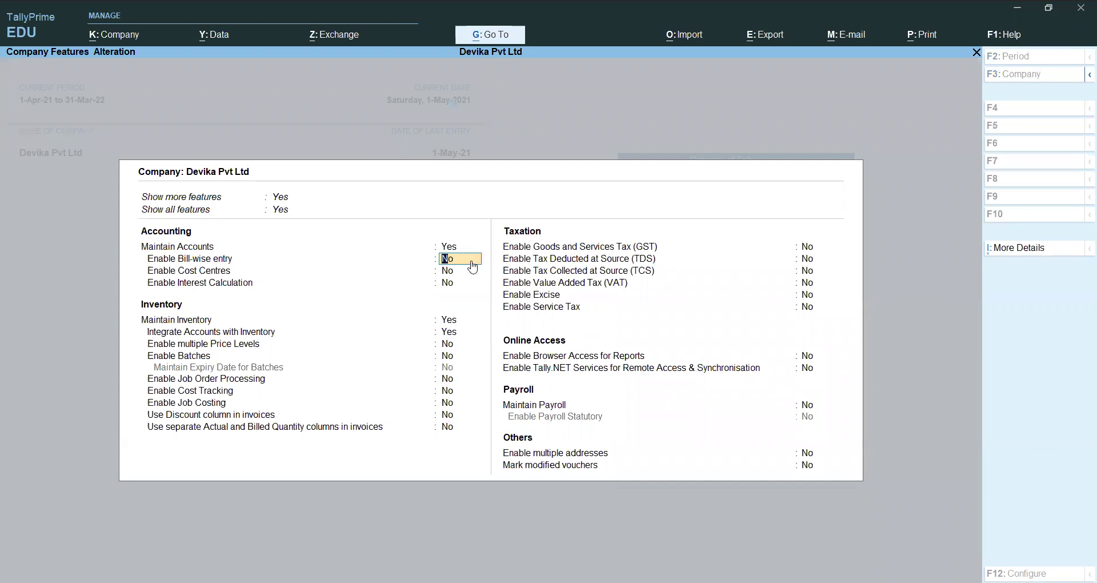
text(yes)
key(Return)
key(Return)
key(ctrl)
key(ctrl)
key(ctrl+a)
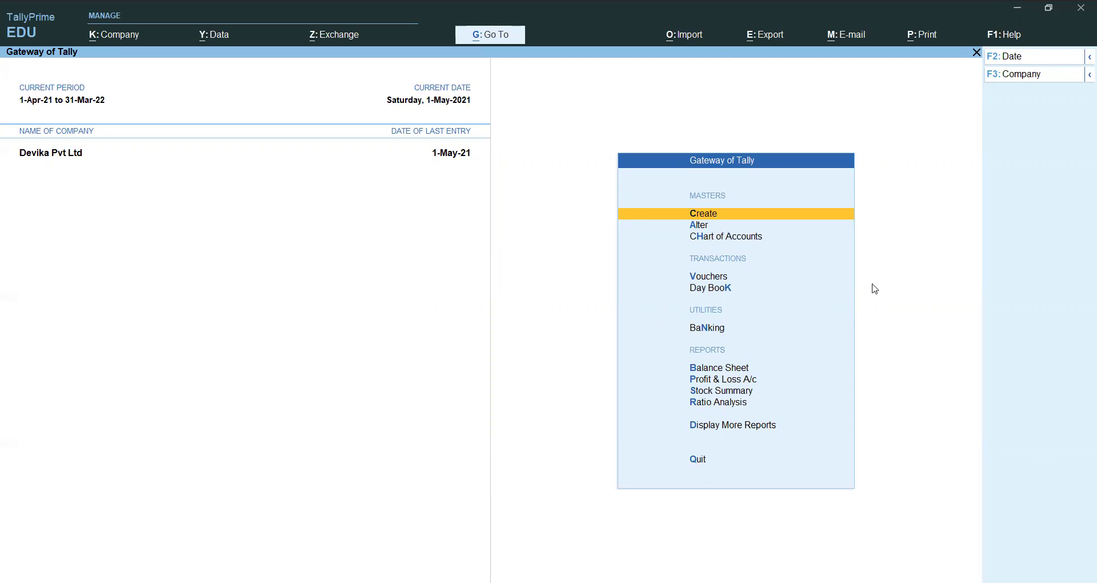
Start a new ledger with the example customer's name and place it under Sundry Creditors
click(739, 218)
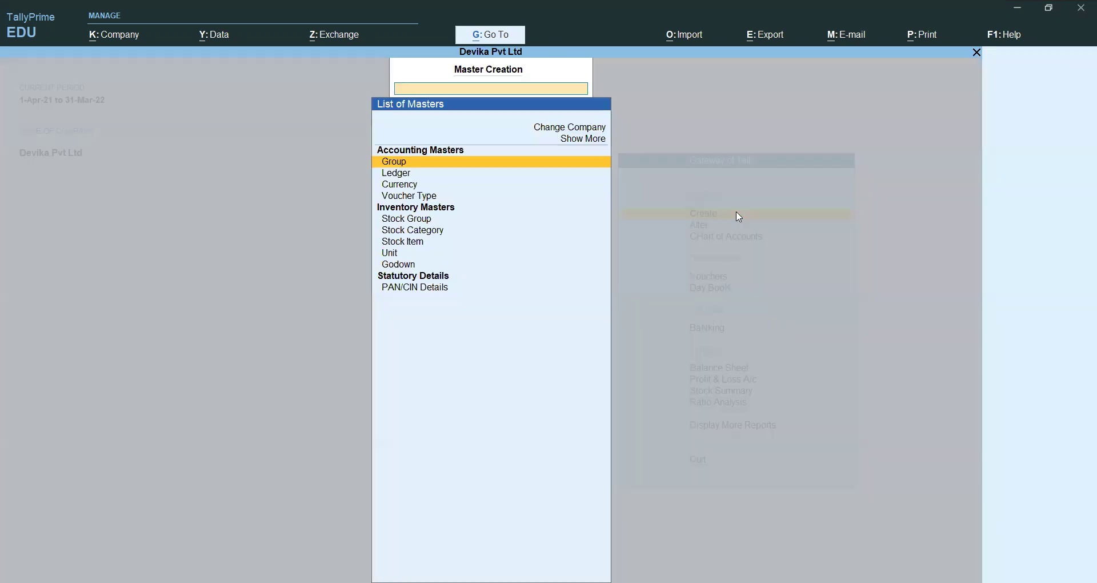
click(403, 174)
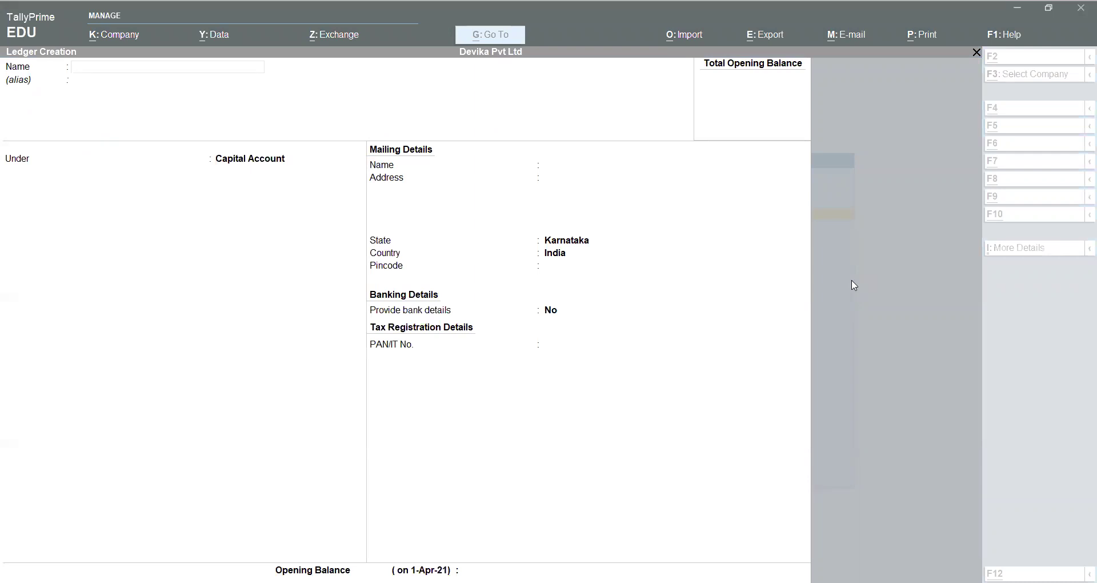
click(297, 231)
text(Ravi)
key(Return)
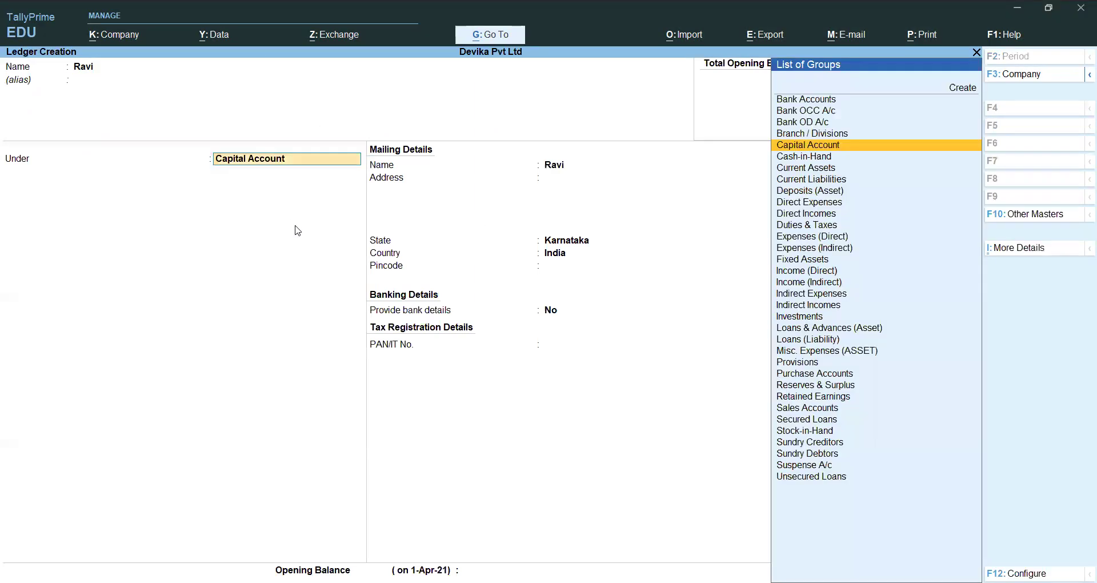
text(S)
key(Down)
key(Down)
key(Down)
key(Return)
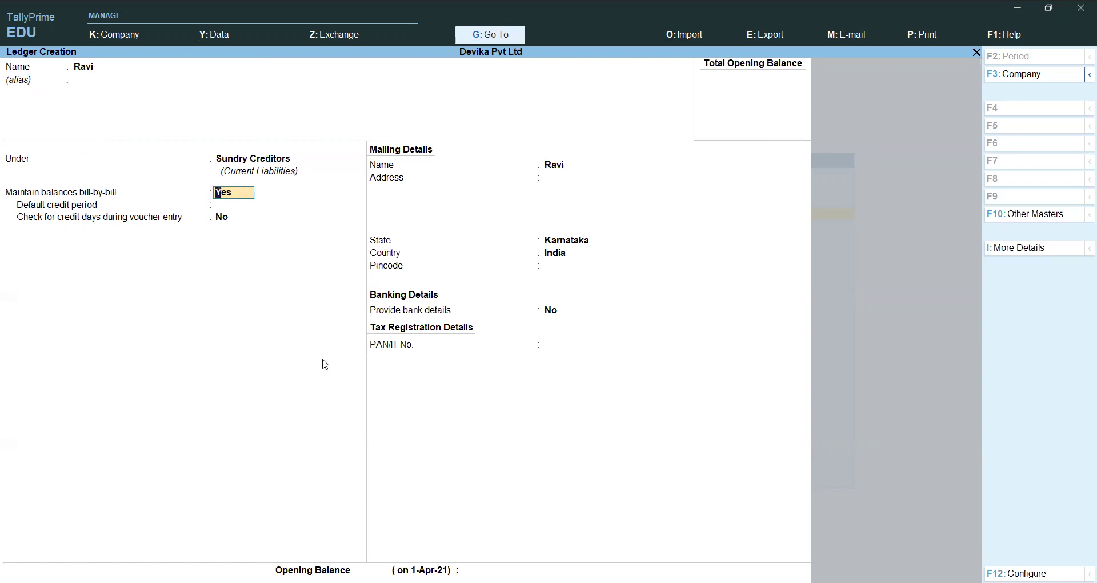
Keep Maintain balances bill-by-bill at Yes, accept the remaining defaults without a credit period, and save the customer's ledger
key(Return)
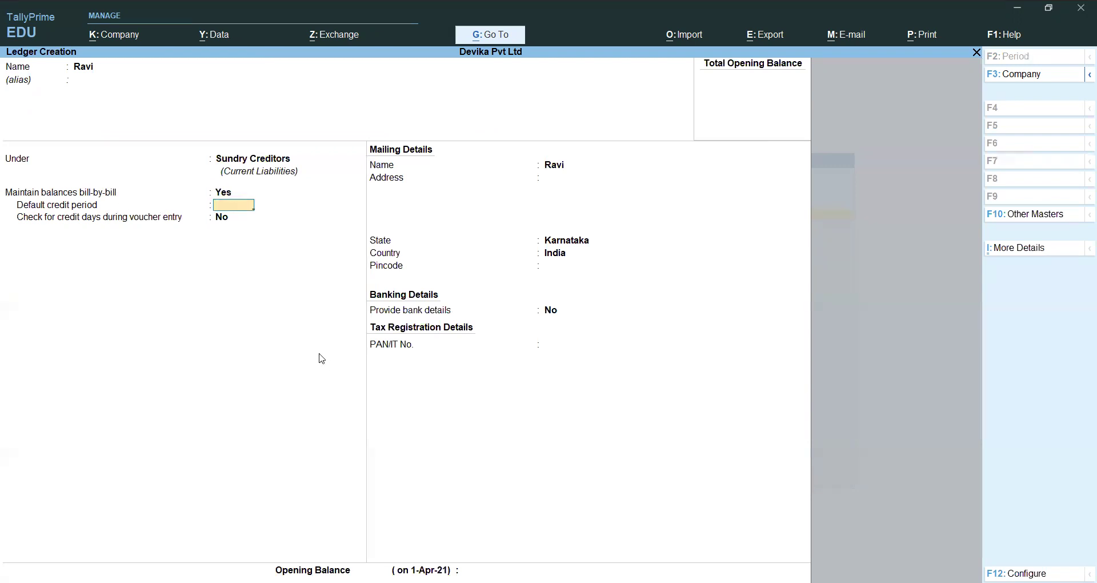
key(Return)
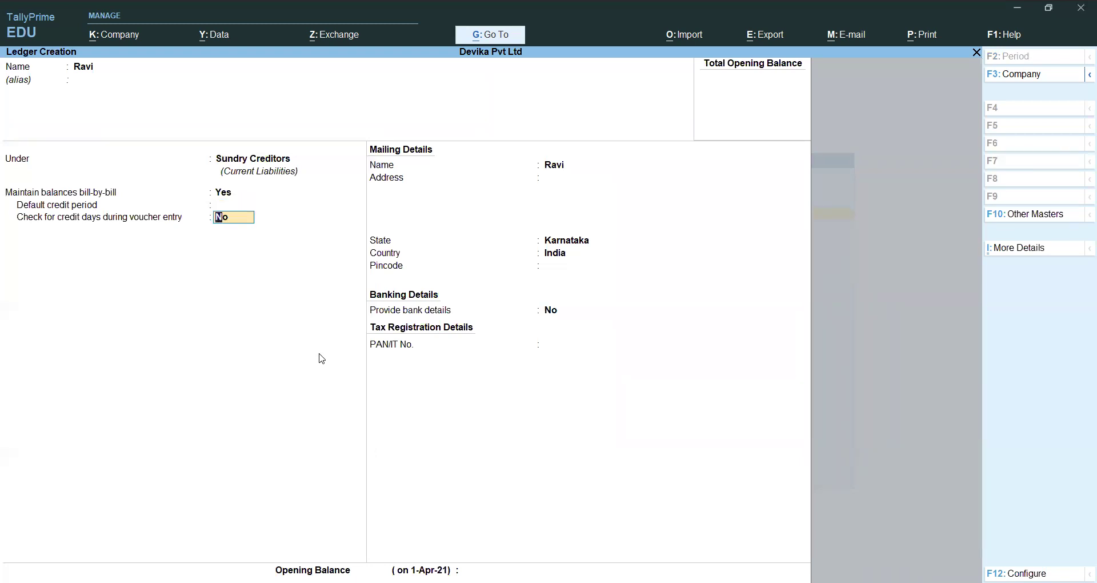
key(Return)
key(Return)
key(Return)
key(Return)
key(Return)
key(Return)
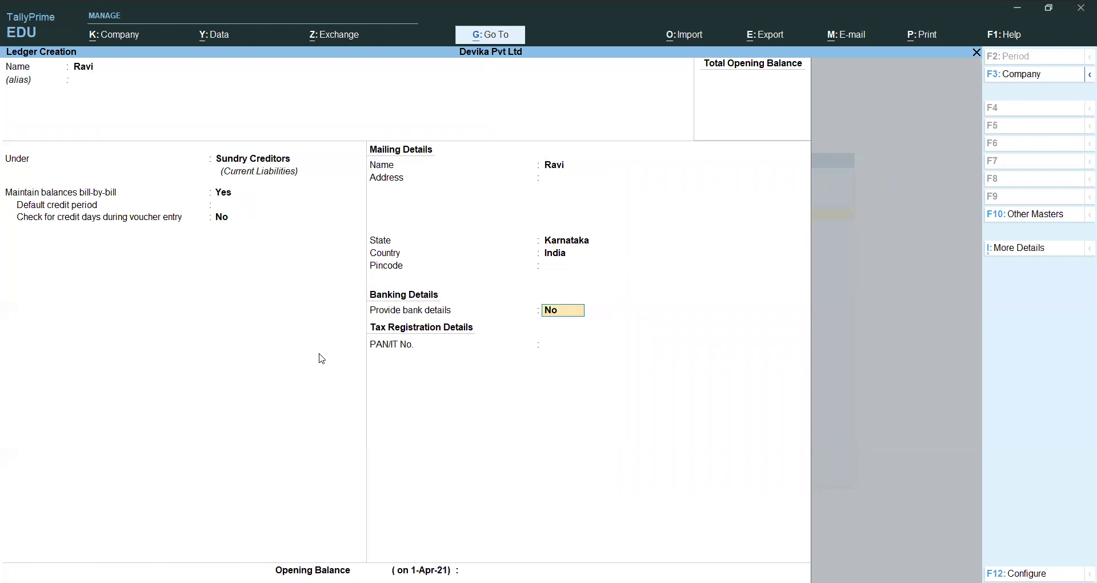
key(Return)
key(Return)
key(Return)
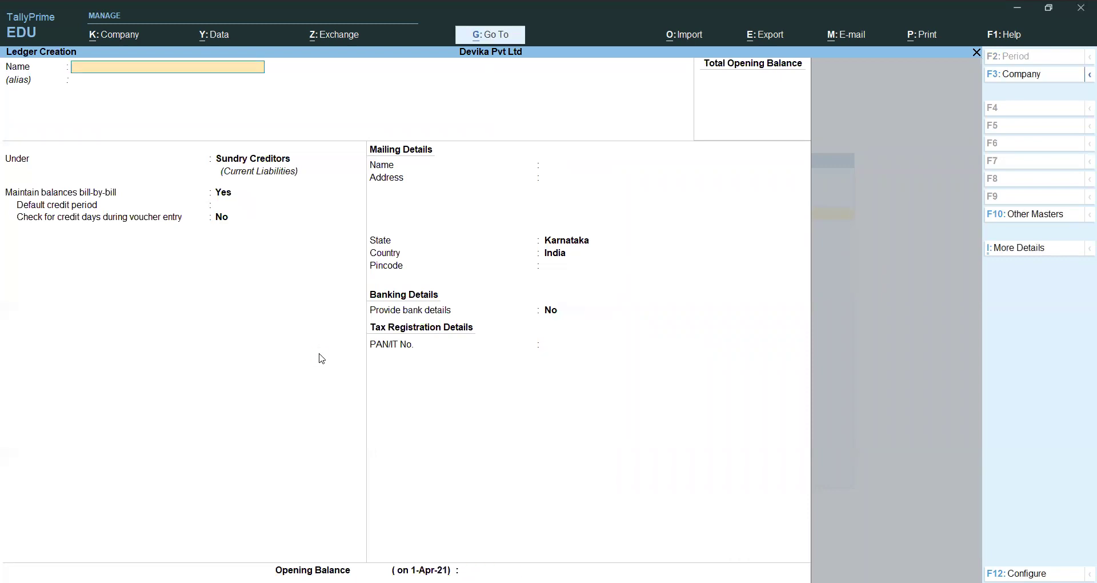
Create the ledger "Anu traders" under Sundry Creditors with bill-by-bill balances and default details, and leave ledger creation
text(Anu ta)
key(BackSpace)
text(raders)
key(Return)
key(Return)
key(Return)
key(Return)
key(Return)
key(Return)
key(Return)
key(Return)
key(Return)
key(Return)
key(Return)
key(Return)
key(Return)
key(Return)
key(Escape)
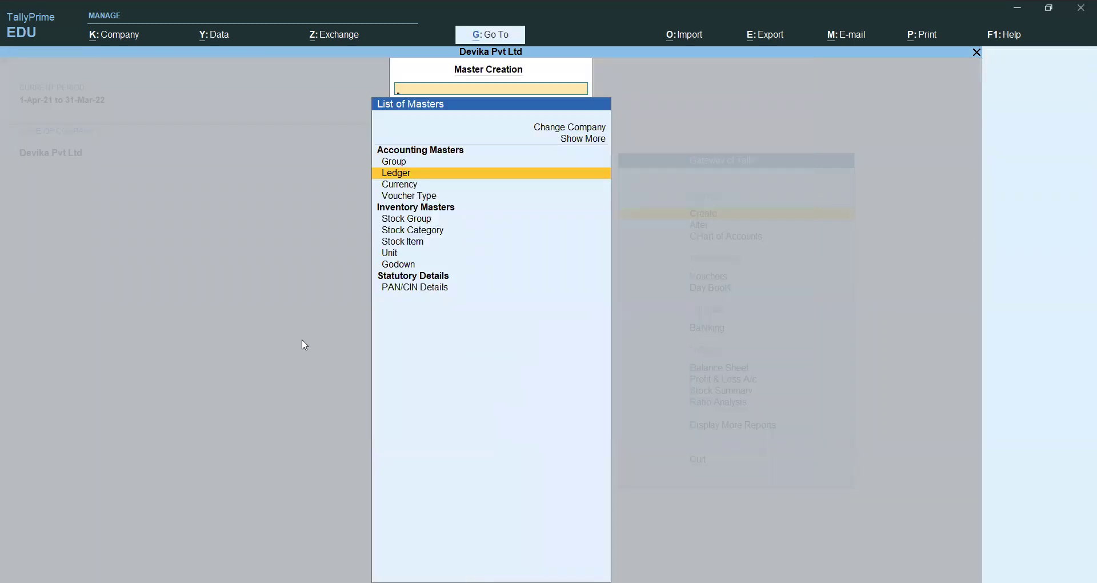
Leave master creation and start a purchase voucher in Accounting Invoice mode
key(Escape)
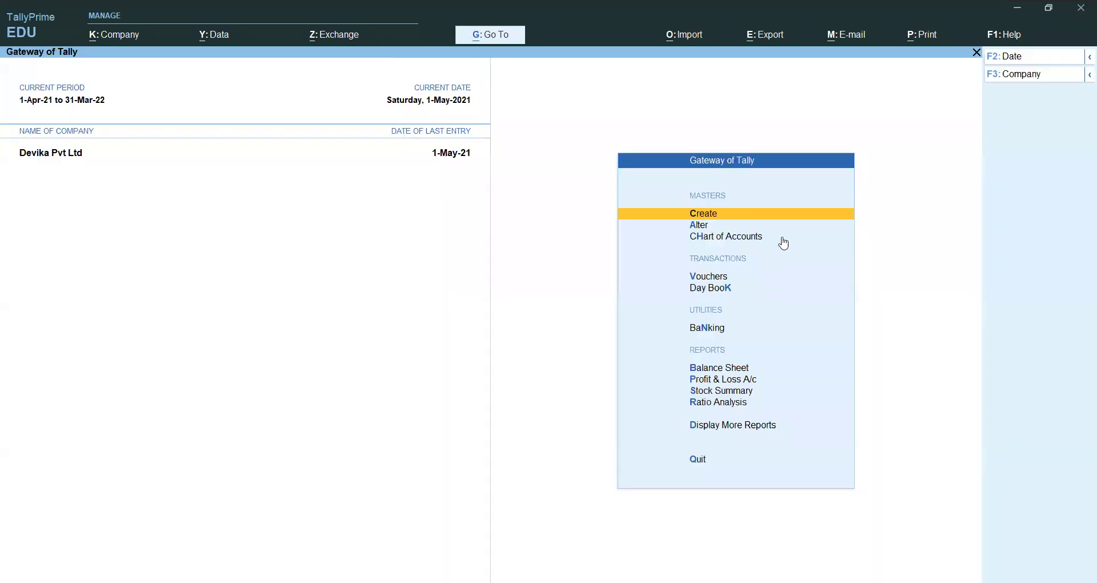
click(704, 279)
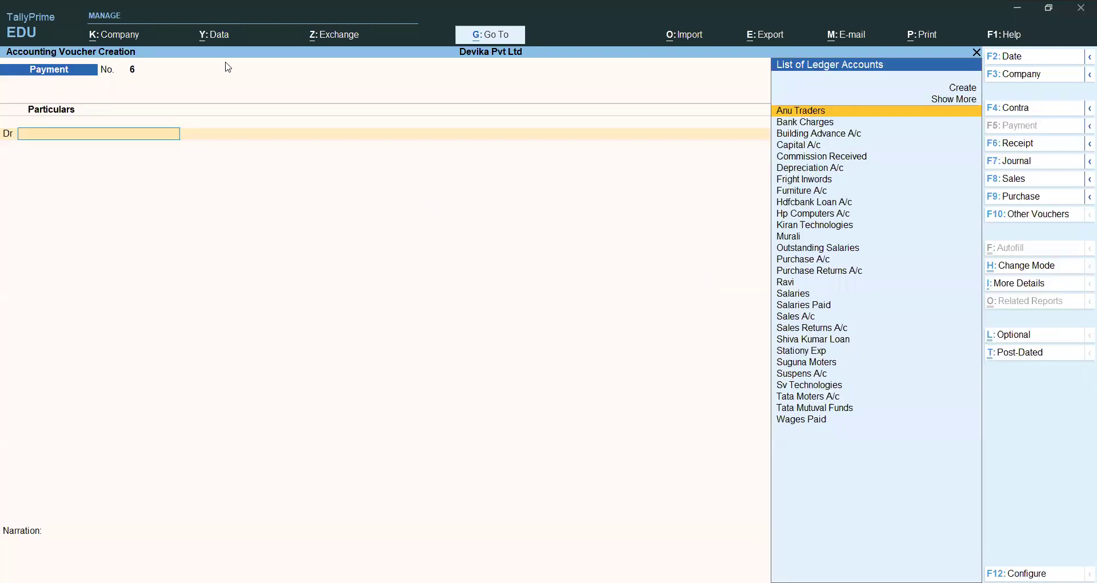
click(1031, 197)
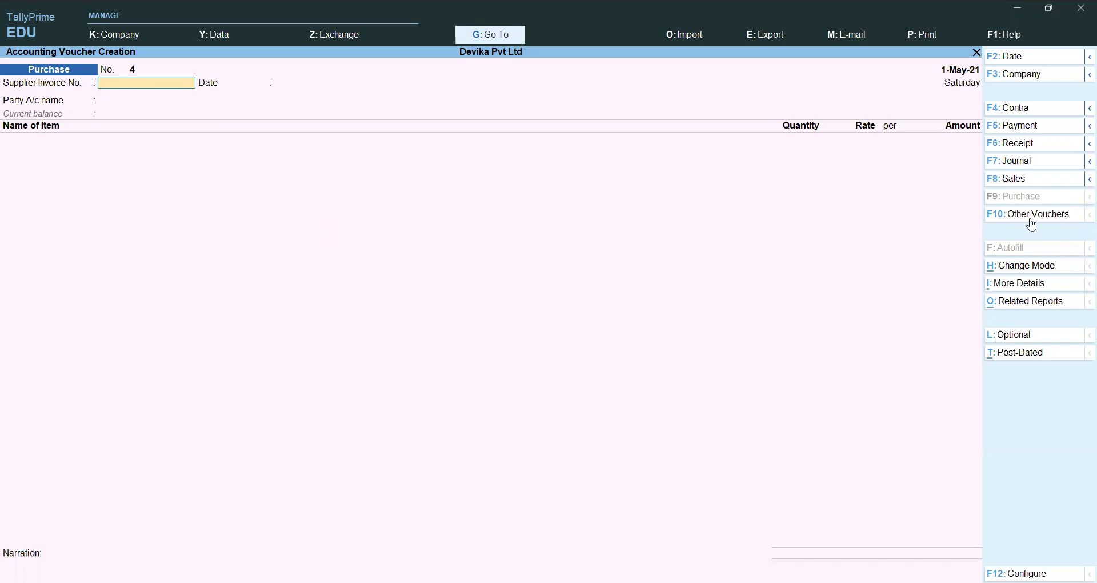
click(1016, 275)
key(Down)
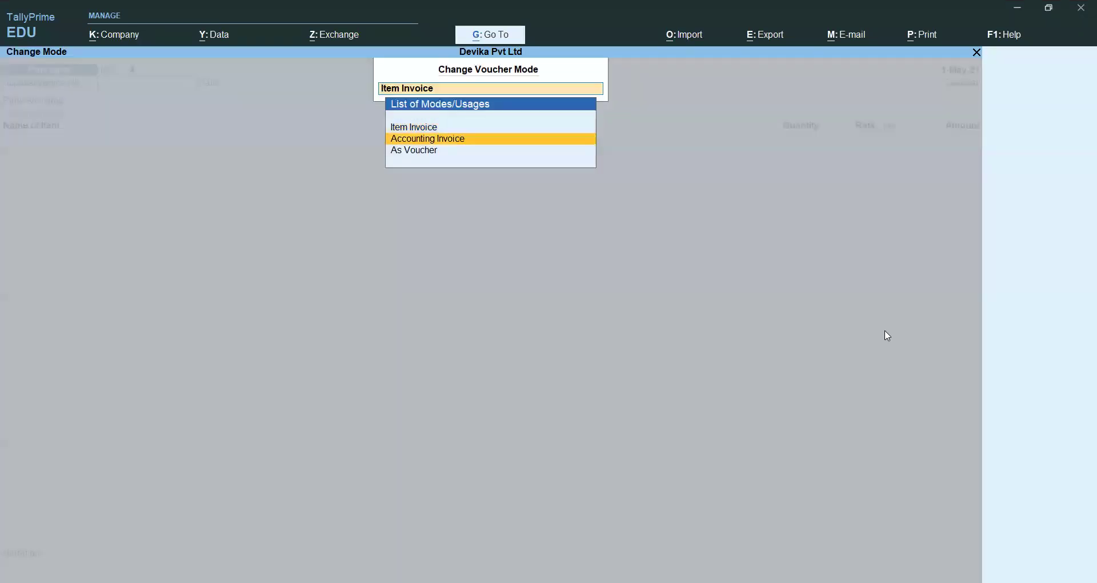
key(Return)
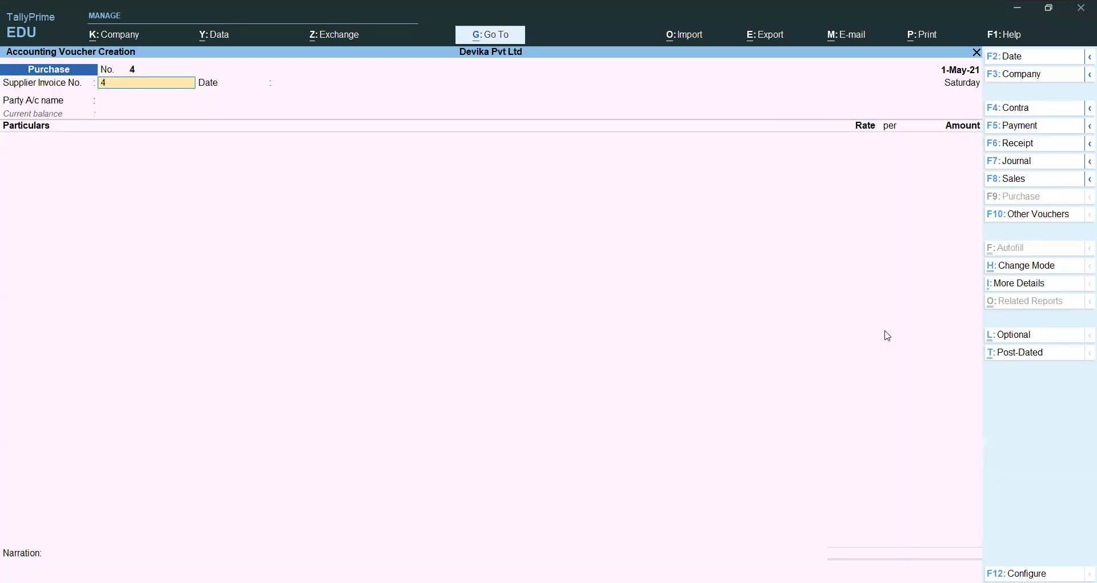
Enter supplier invoice number 4 dated 1-May-21 and choose Anu Traders as the party, accepting the default receipt and party details
key(Return)
key(Return)
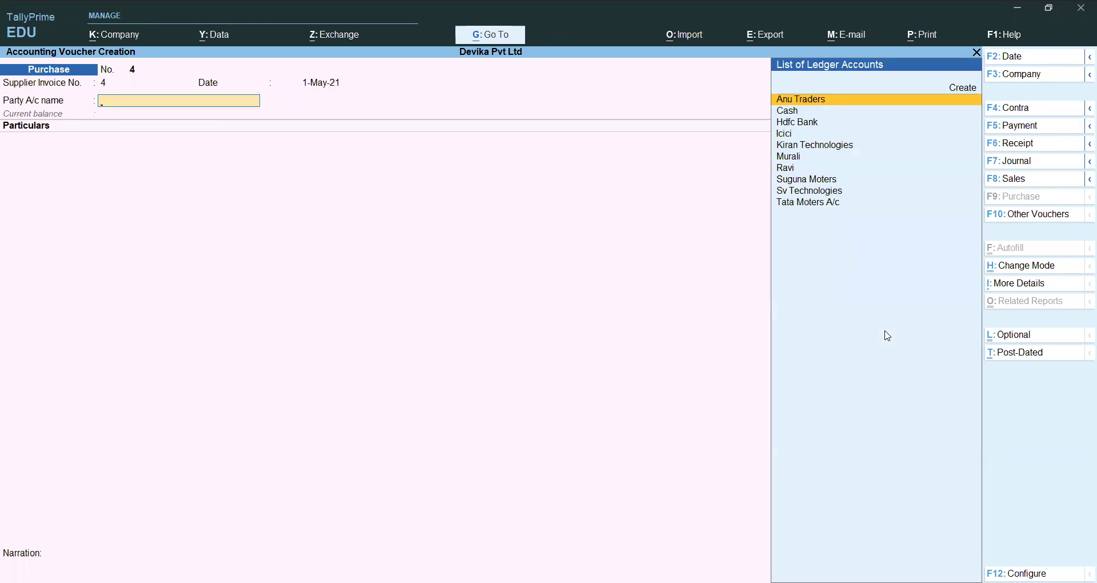
key(Return)
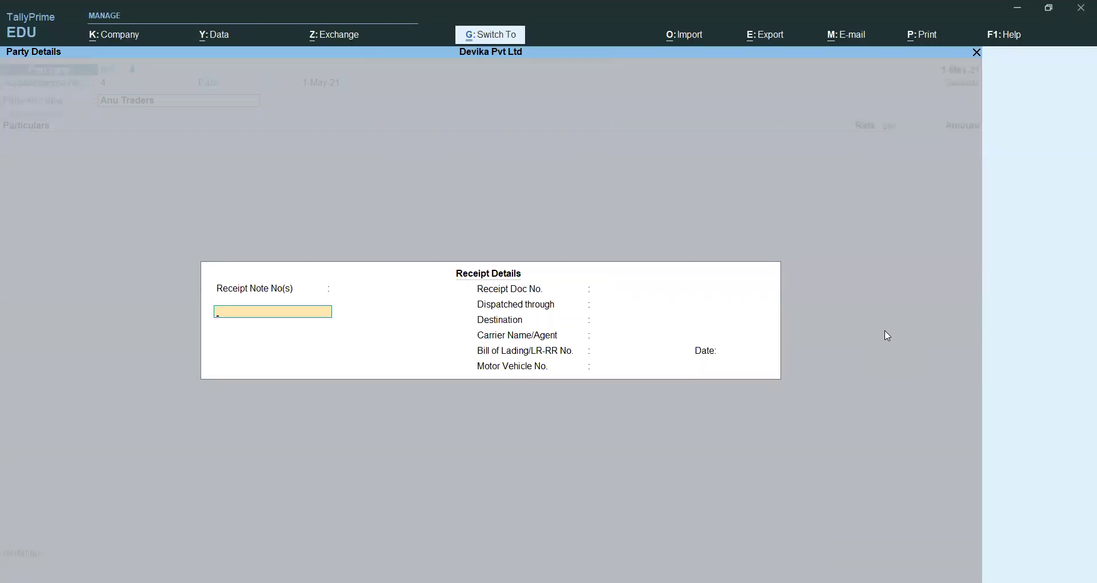
key(ctrl+a)
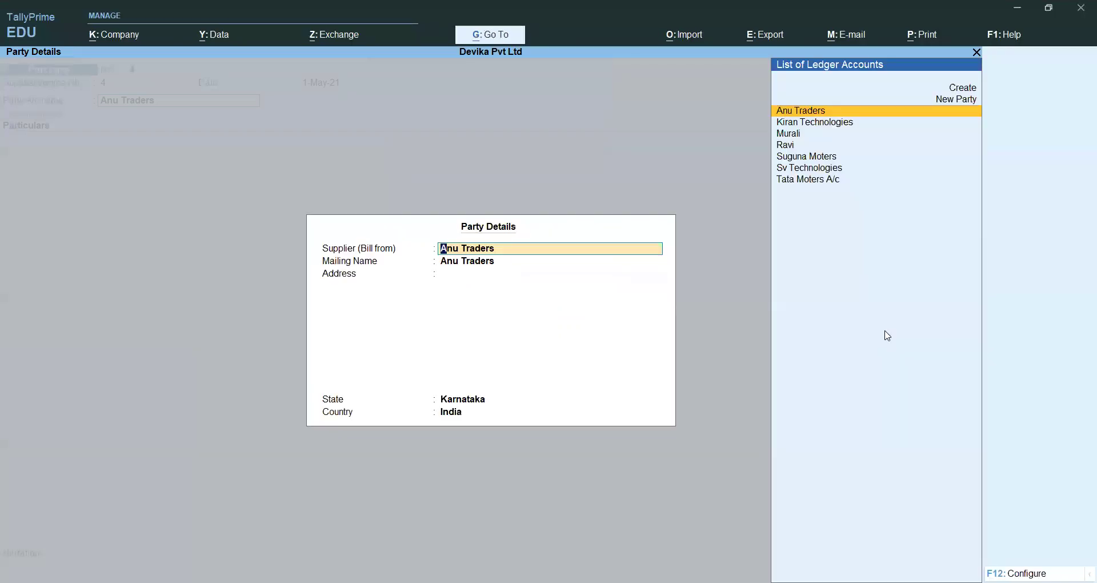
key(ctrl+a)
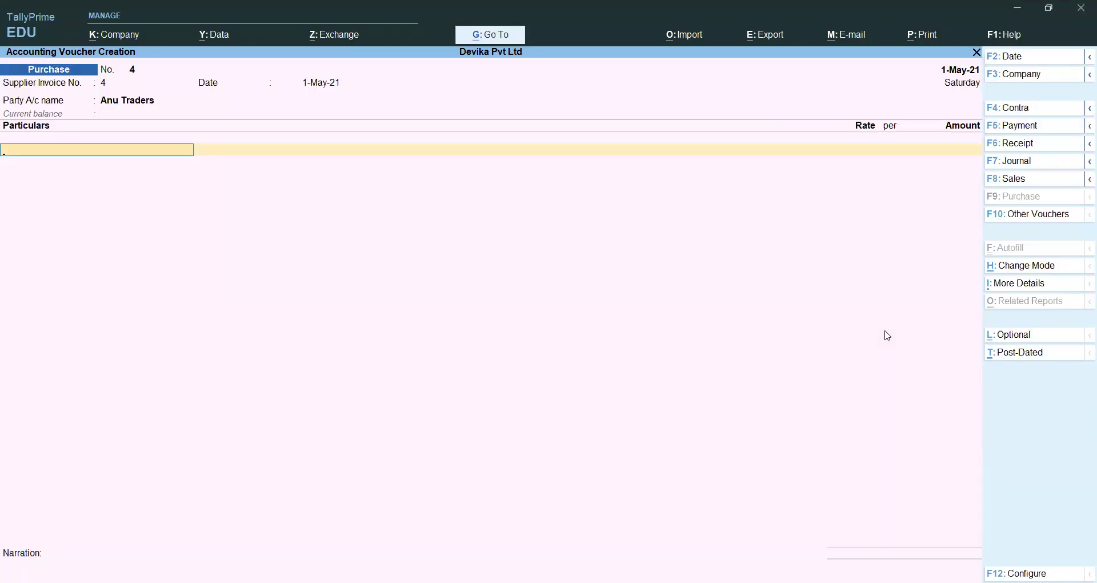
Add Purchase A/c with an amount of 7,000 to the voucher and proceed to the bill-wise details
text(Pu)
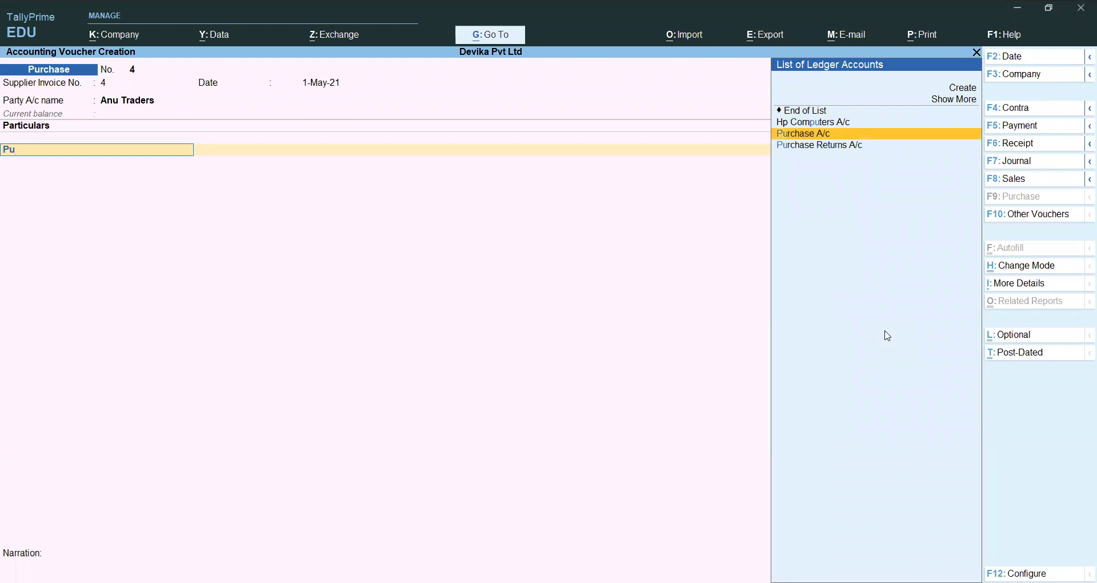
key(Return)
key(alt)
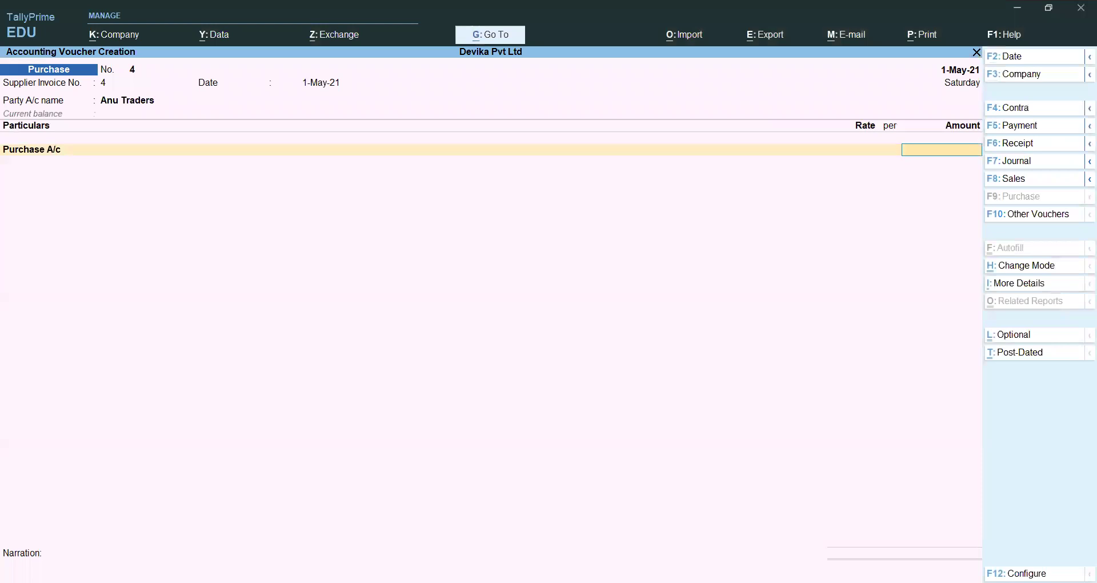
key(Escape)
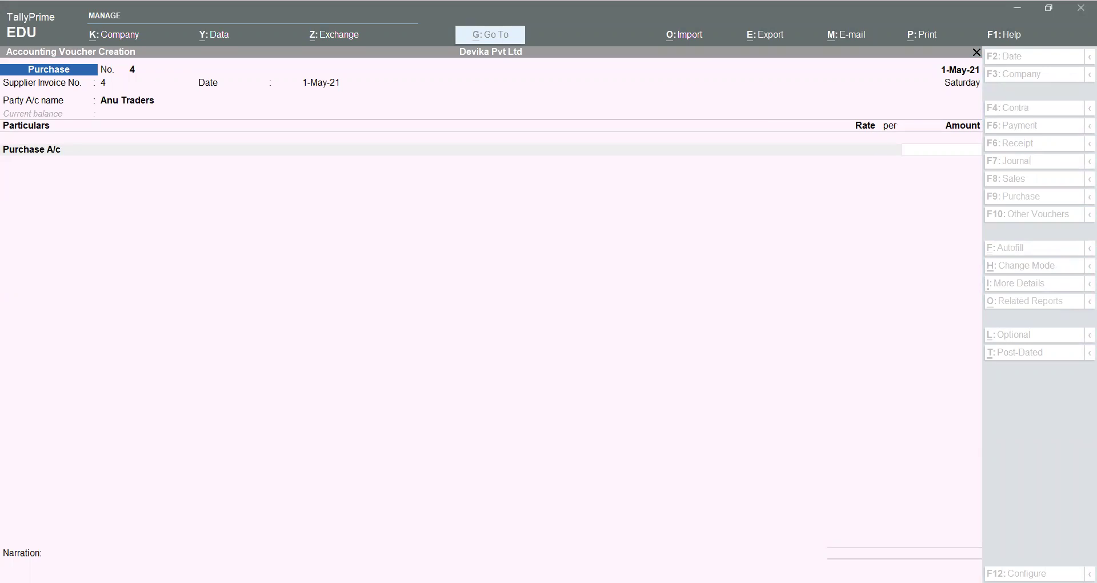
click(629, 521)
text(7,0)
text(00)
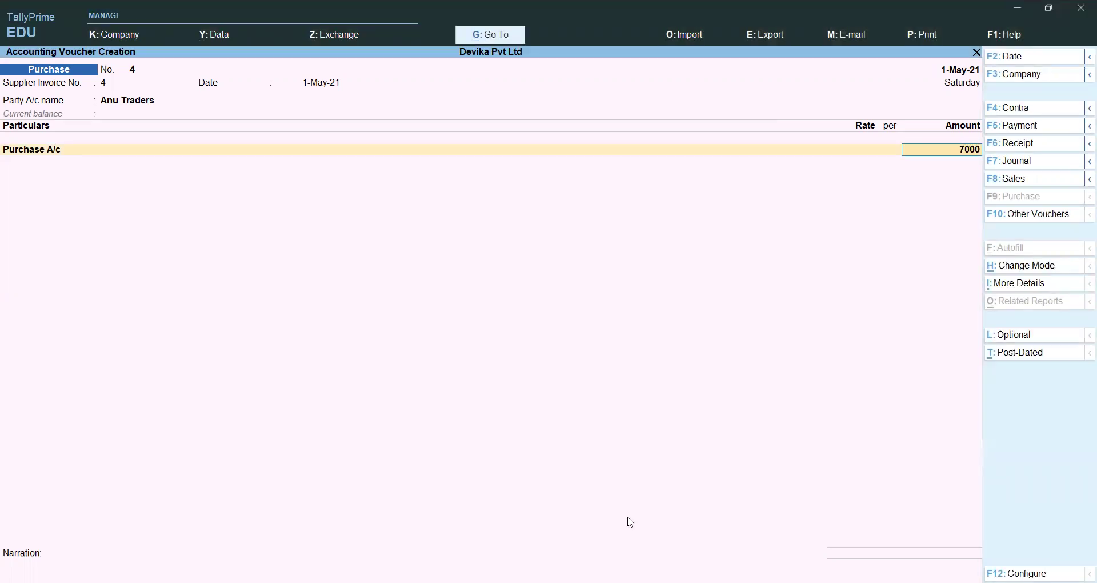
key(Return)
key(Return)
key(Return)
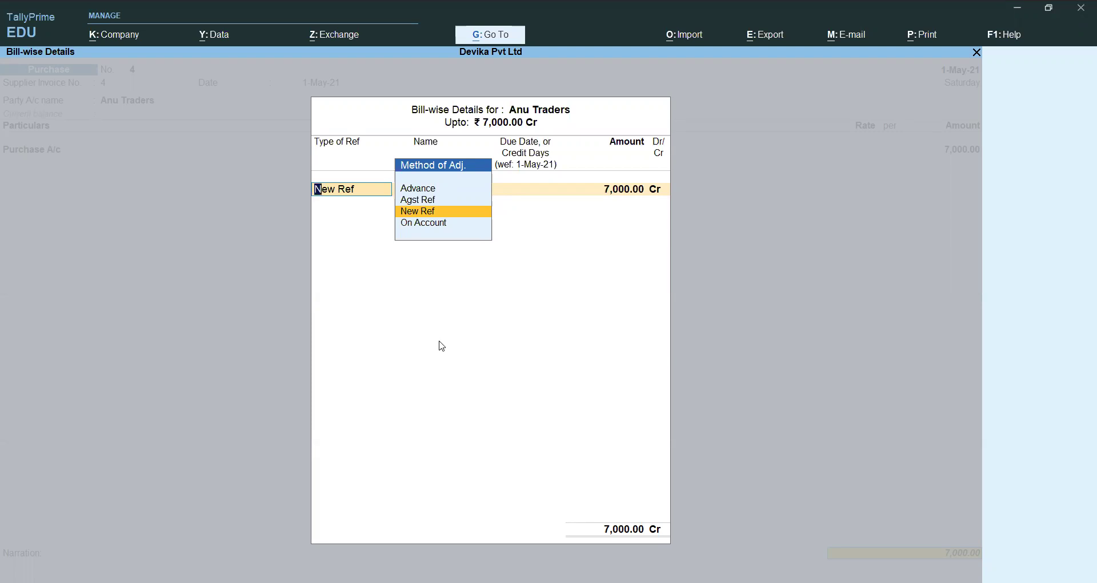
Record the 7,000 as New Ref 4 without a due date and save the purchase voucher
key(Return)
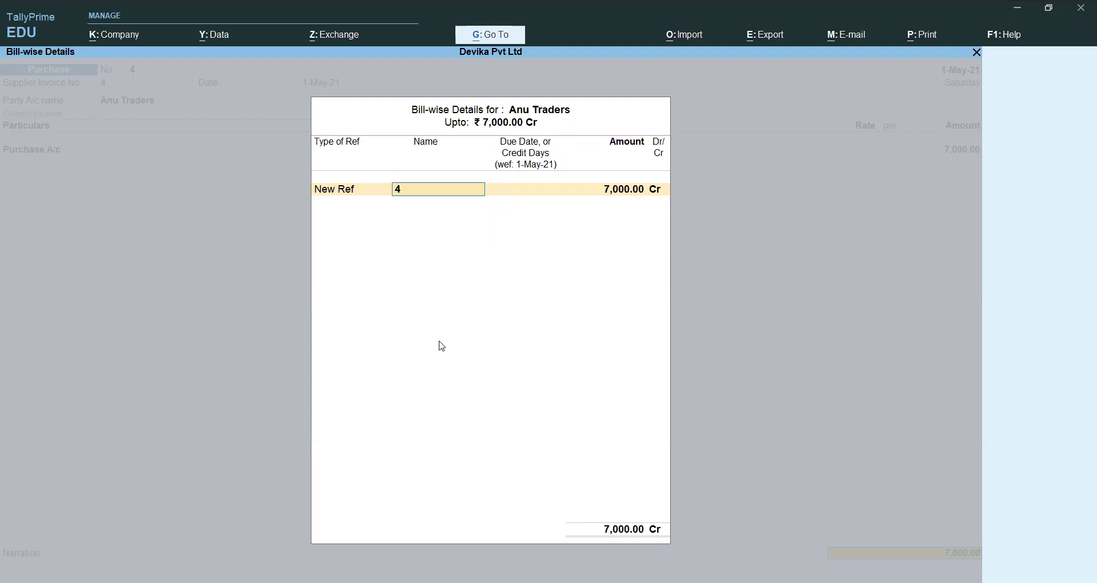
key(Return)
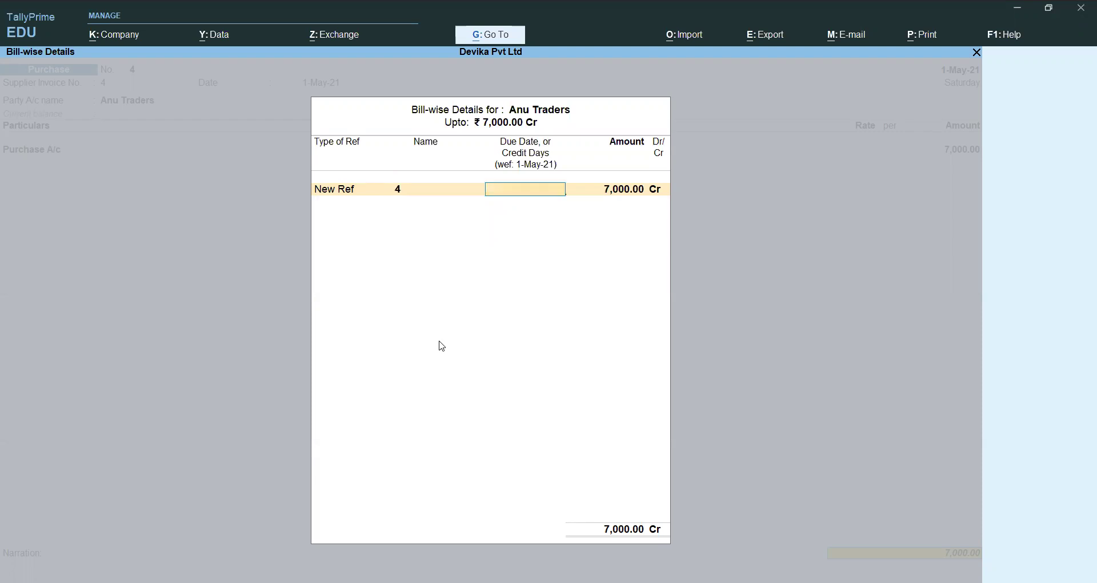
key(Return)
key(Return)
key(Return)
key(Return)
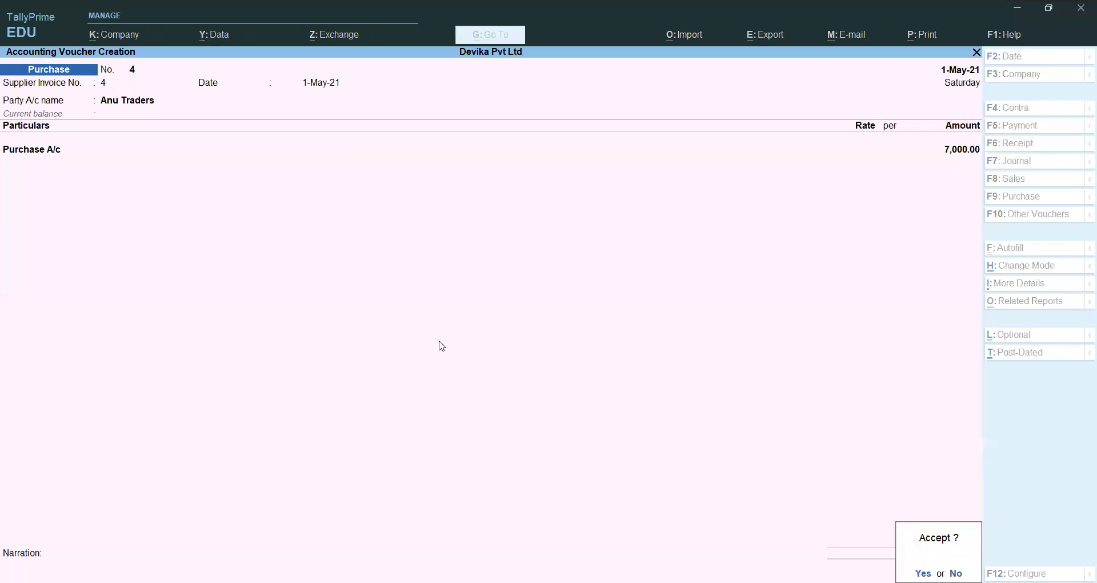
key(Return)
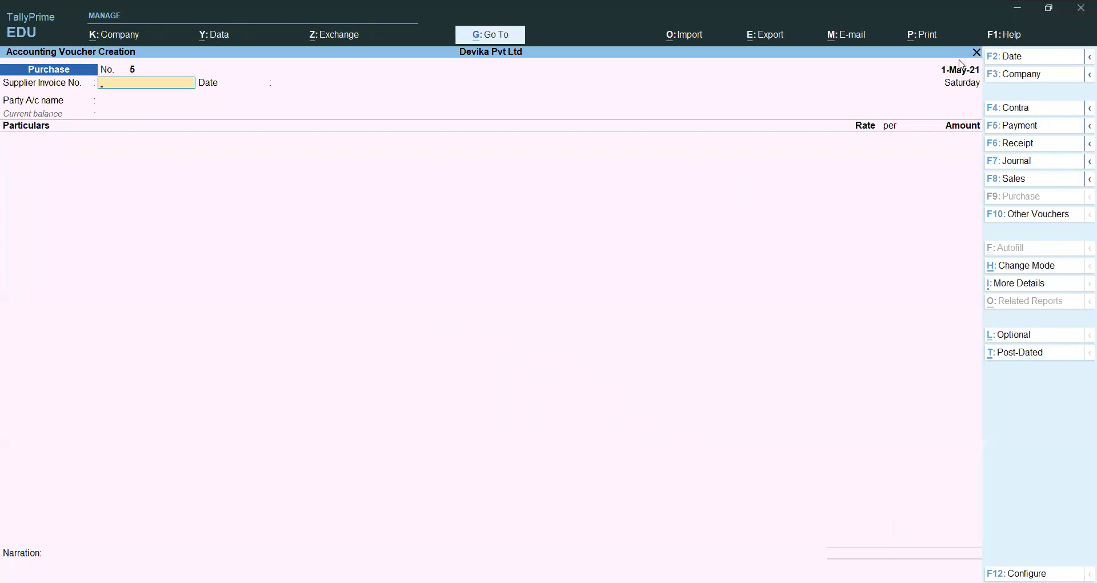
Date the next purchase voucher 2-May-21 and enter supplier invoice number 5 with the same date
click(1026, 56)
text(2)
key(Return)
text(5)
key(Return)
key(Return)
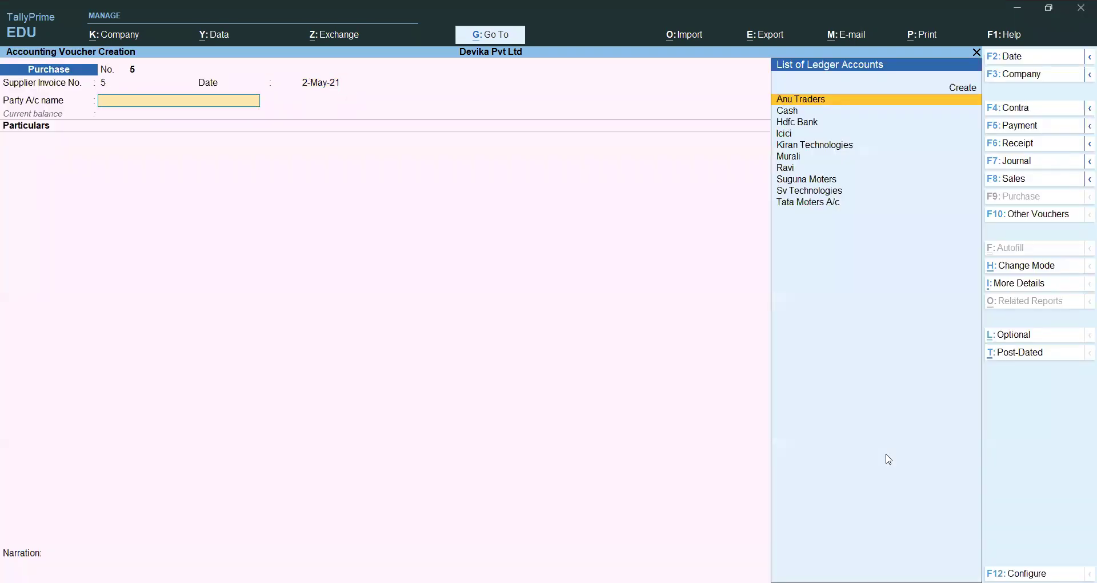
Choose Anu Traders as the party of the second purchase and accept the default receipt and party details
key(Down)
key(Up)
key(Return)
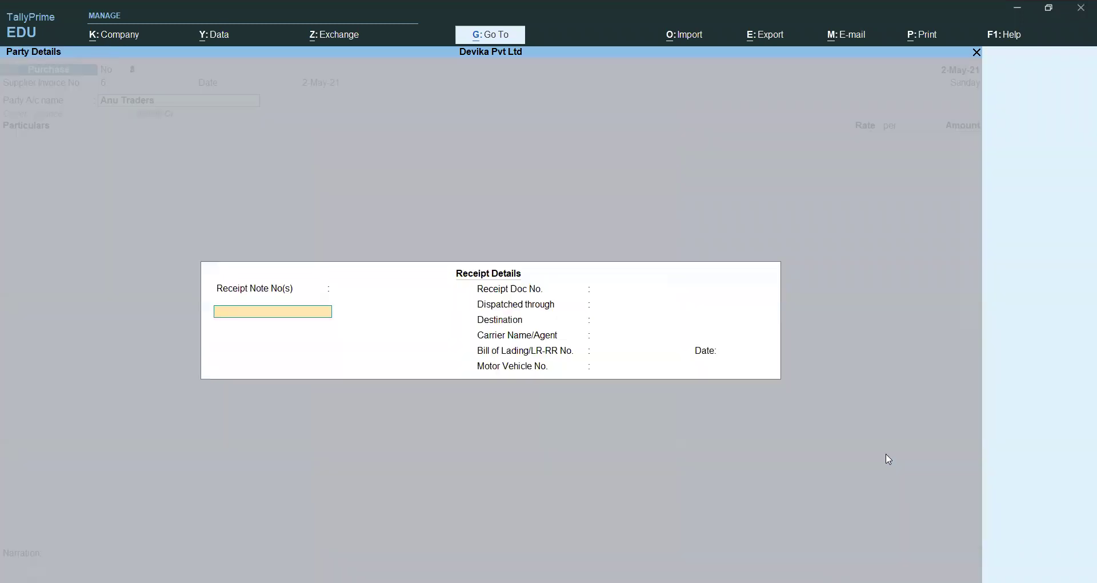
key(Return)
key(Return)
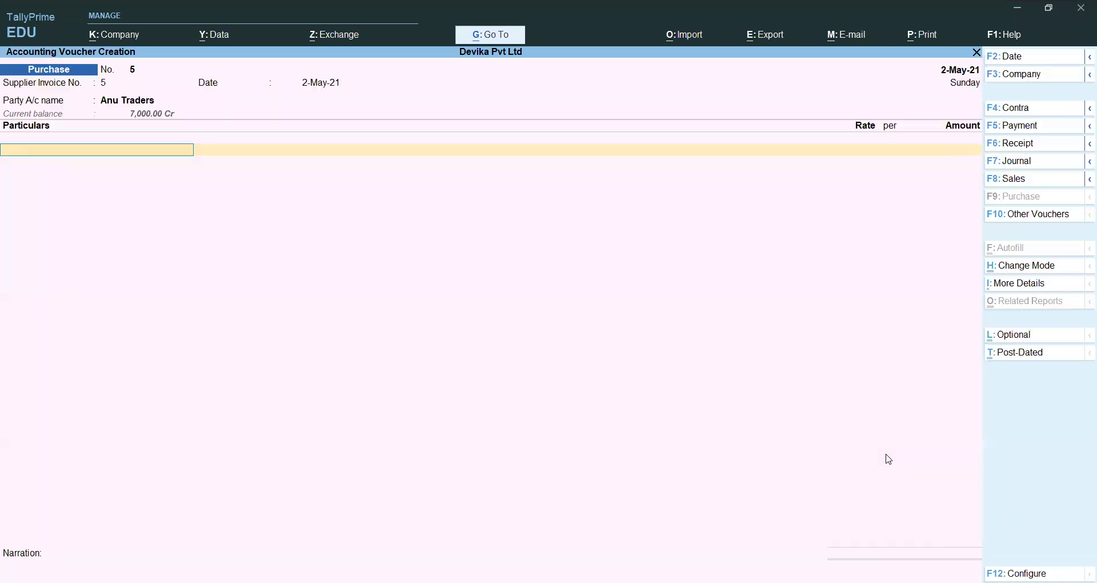
Add Purchase A/c with an amount of 10,000 to the second purchase and proceed to its bill-wise details
text(P)
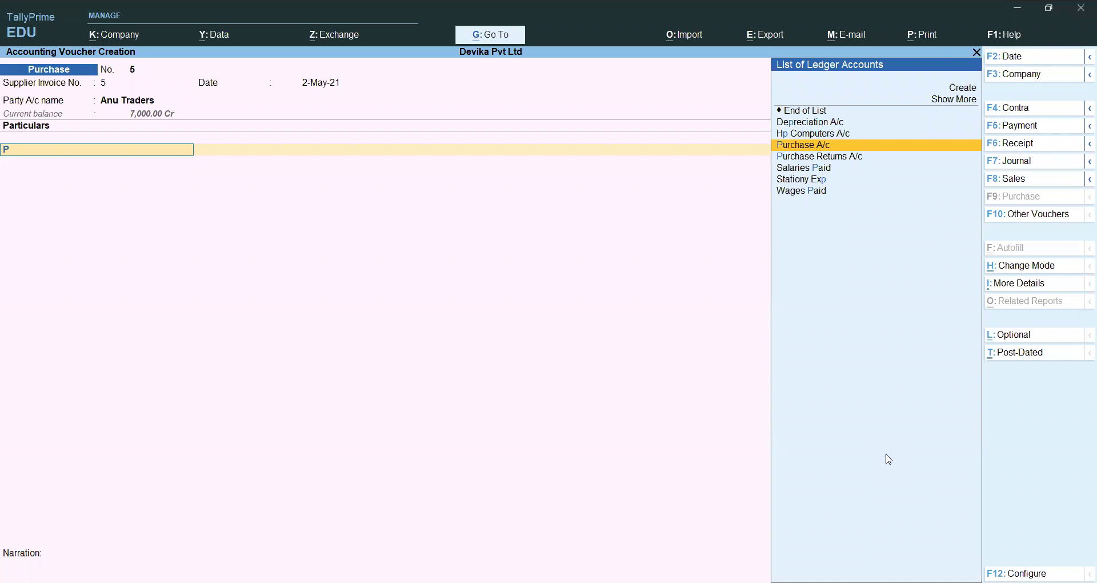
key(Return)
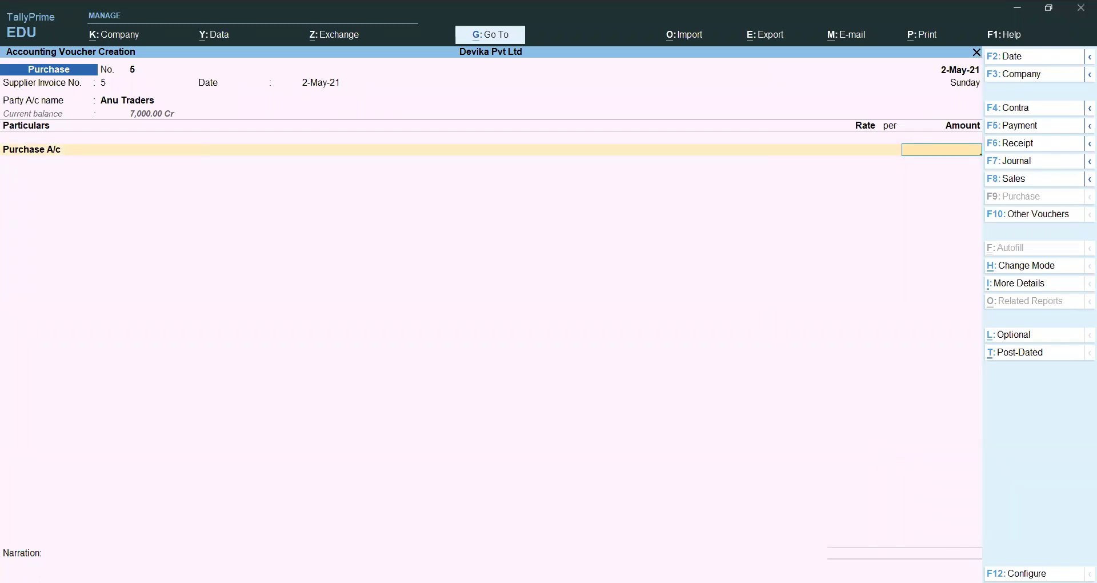
key(Return)
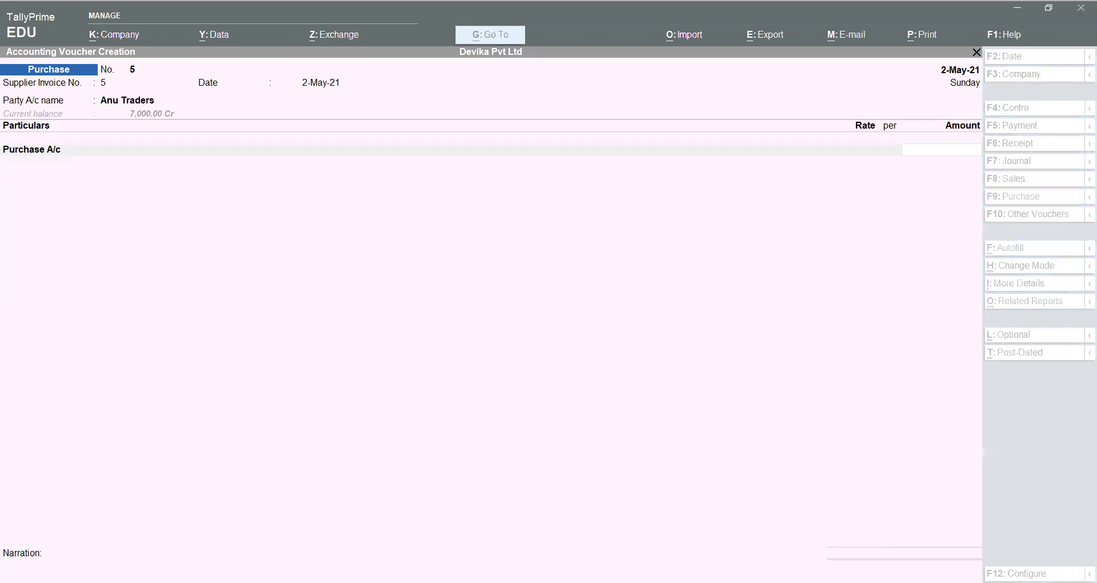
click(763, 438)
text(0)
key(Return)
key(Return)
key(Return)
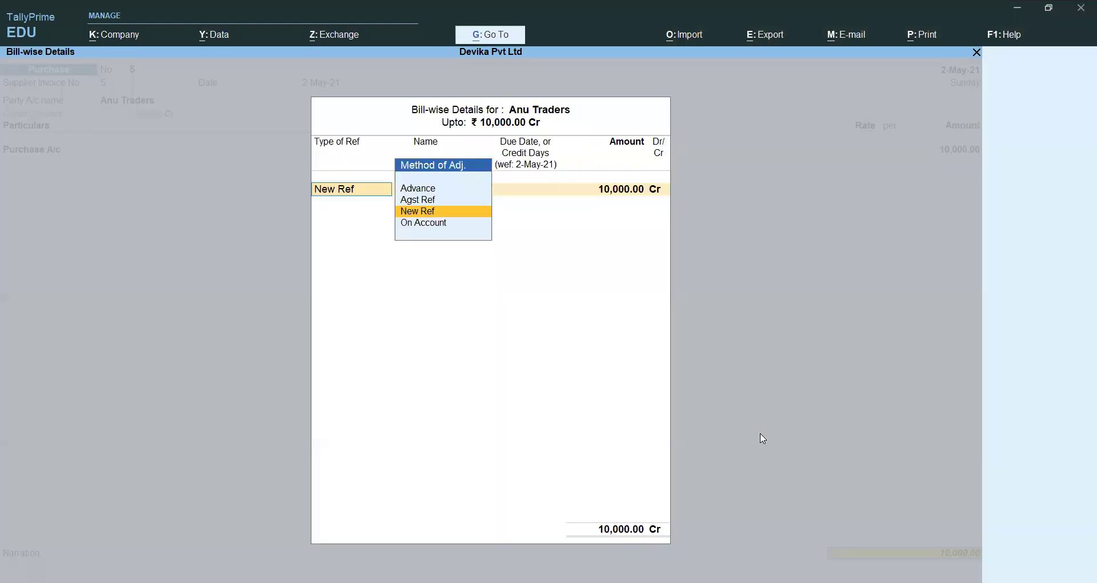
Record the 10,000 as New Ref 5 without a due date and save the second purchase voucher
key(Return)
key(Return)
key(Return)
key(Return)
key(Return)
key(Return)
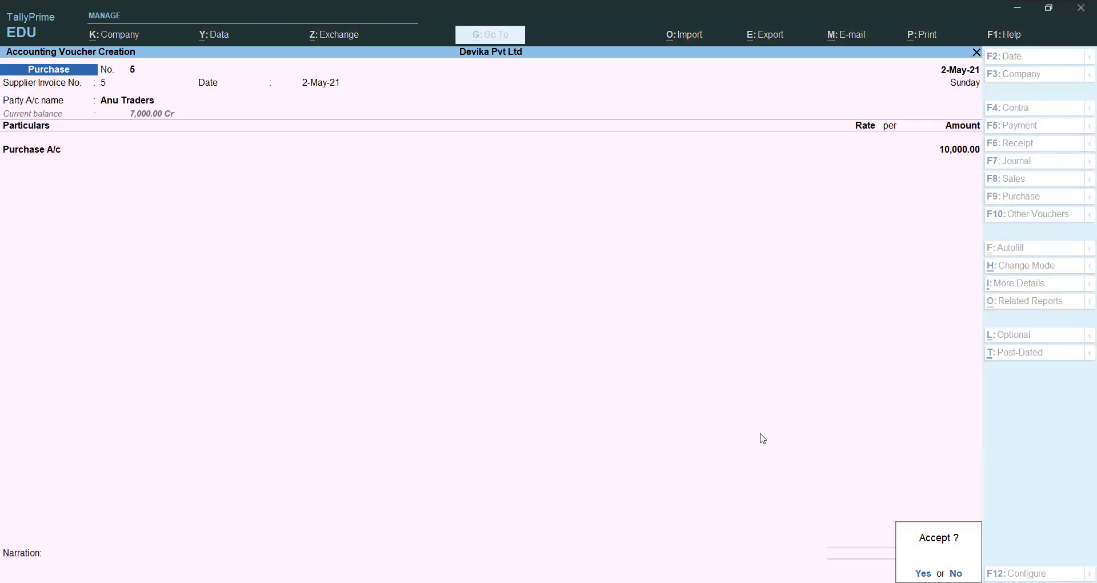
key(Return)
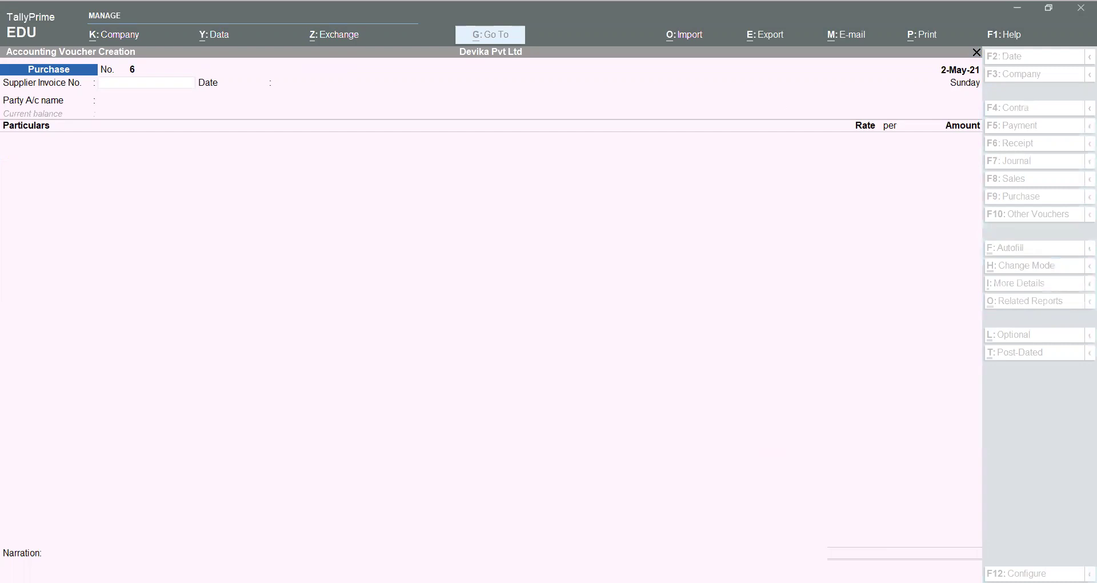
Start a payment voucher and debit Anu Traders
click(1081, 143)
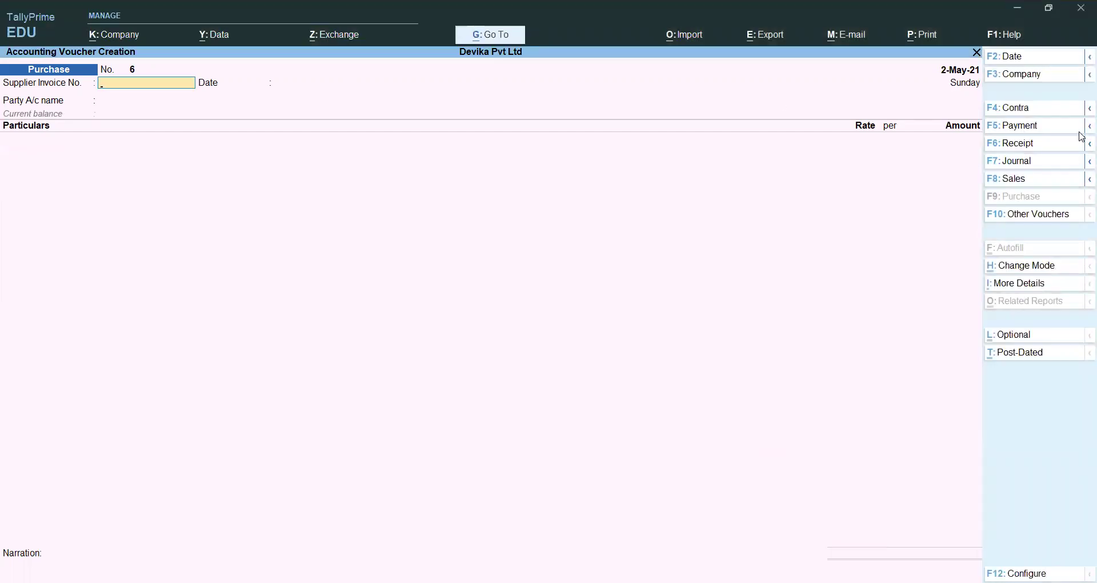
click(1037, 128)
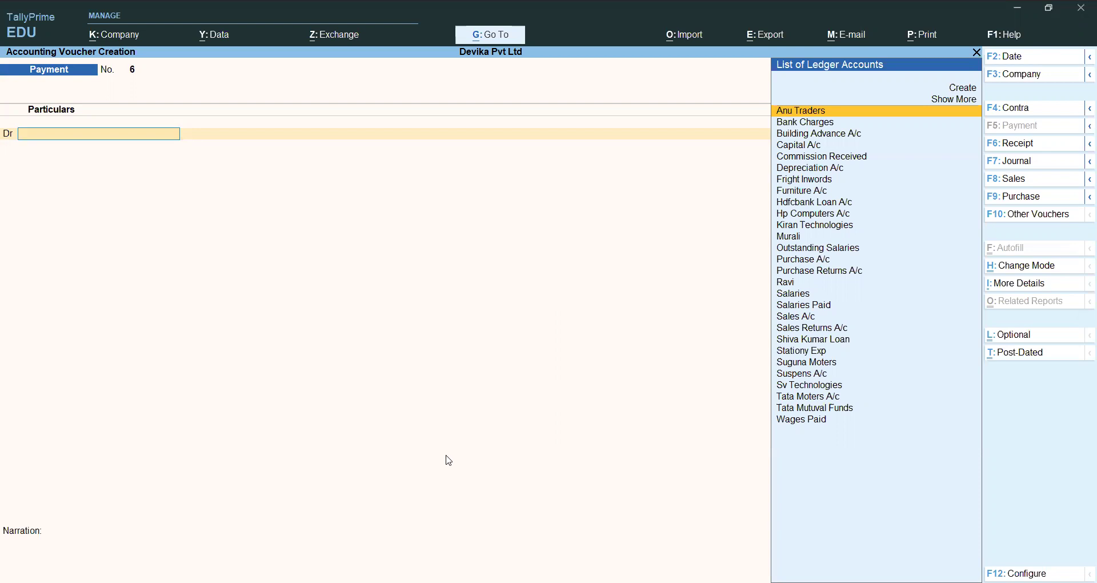
text(An)
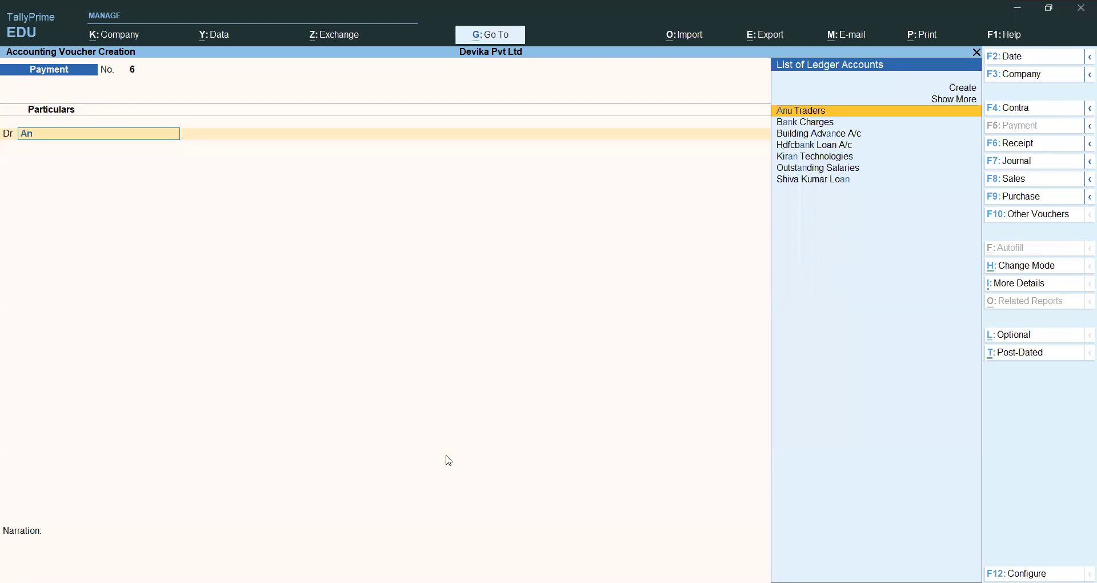
key(Return)
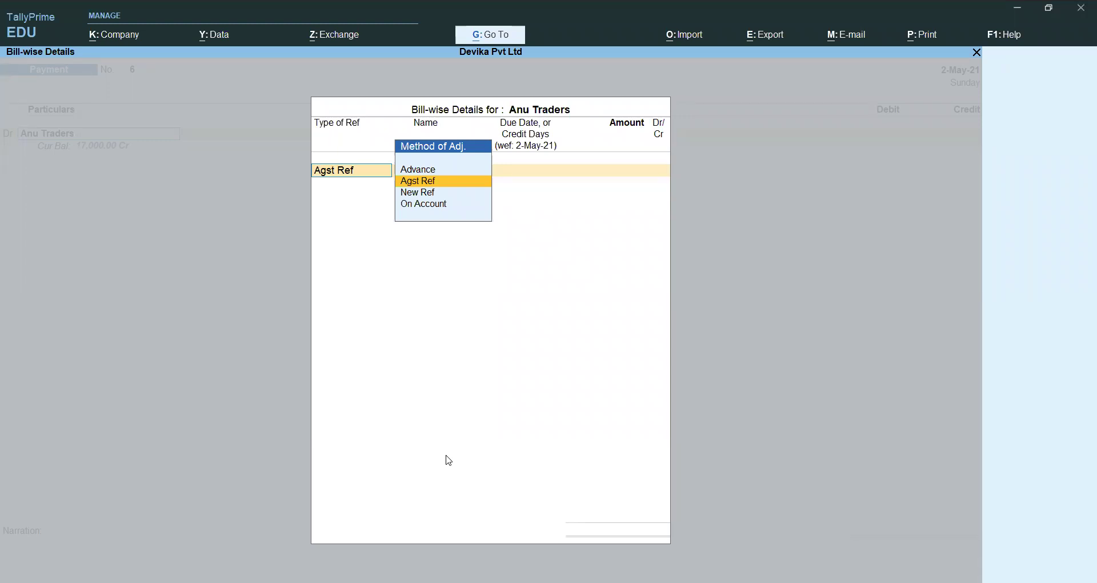
Allocate 5,000 of the payment as Agst Ref to pending bill 4 and end the bill-wise list
key(Return)
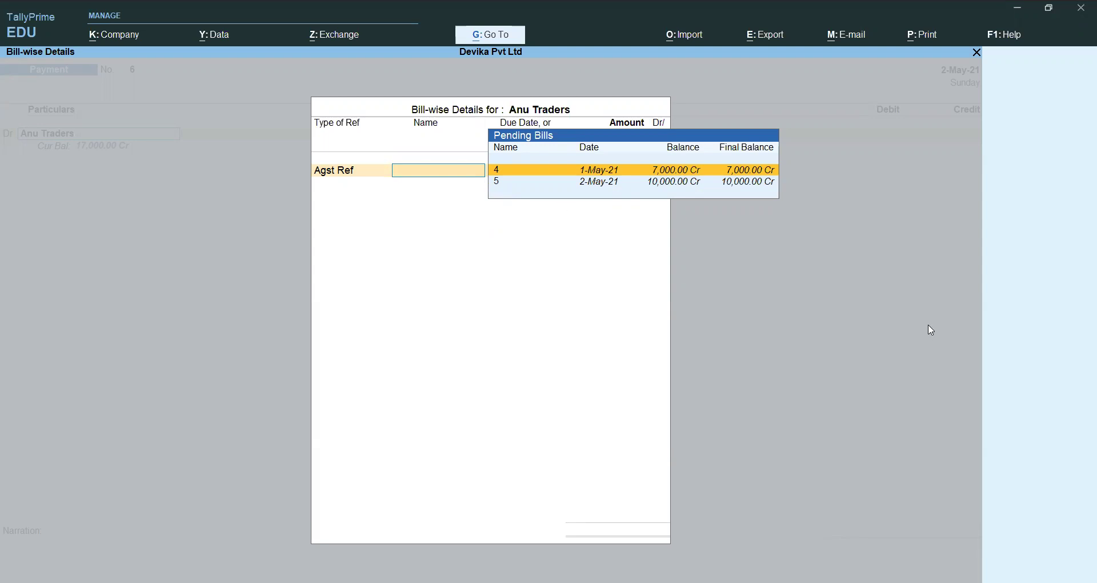
key(Return)
text(5000)
key(Return)
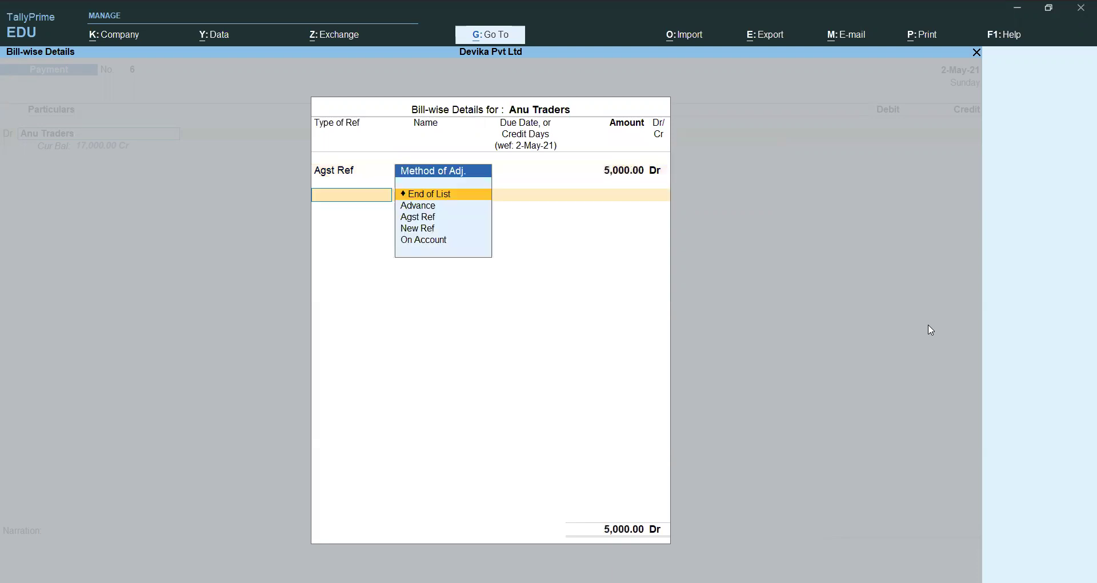
key(Return)
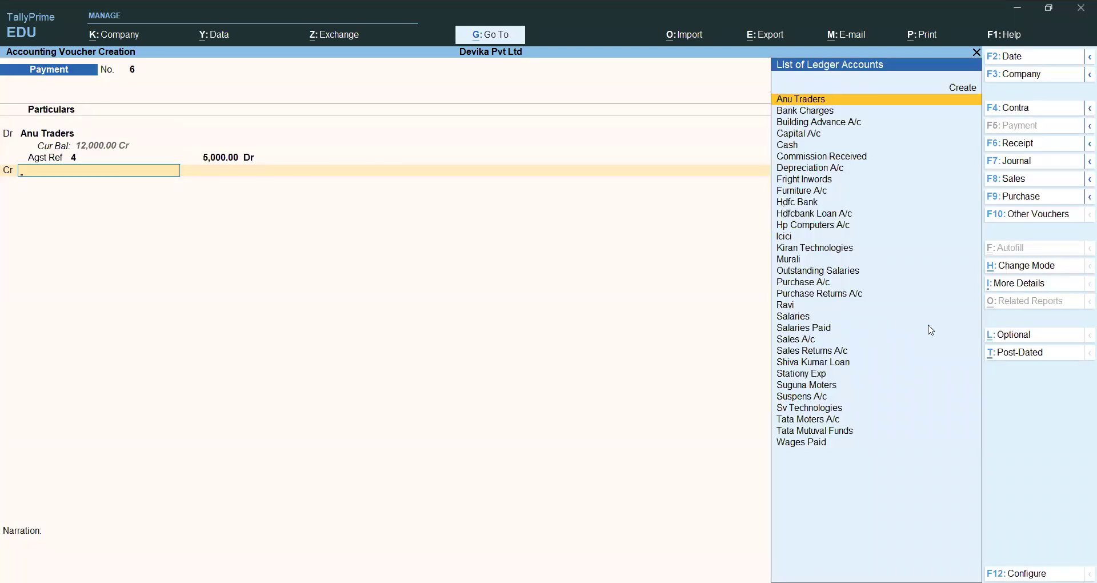
Credit Cash with the 5,000 payment and save the payment voucher without a narration
text(cash)
key(Return)
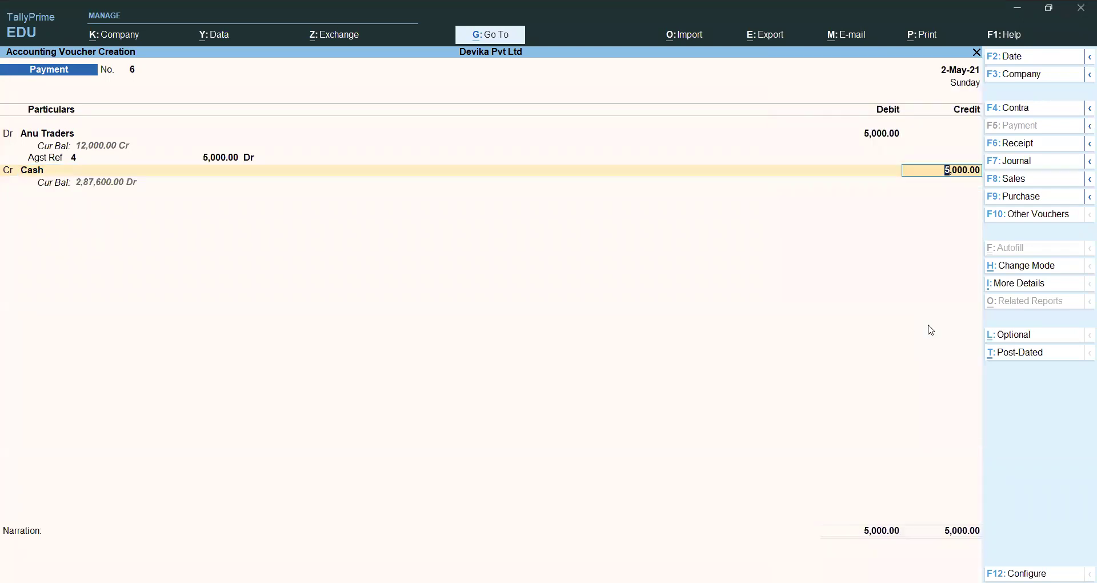
key(Return)
key(Return)
key(Return)
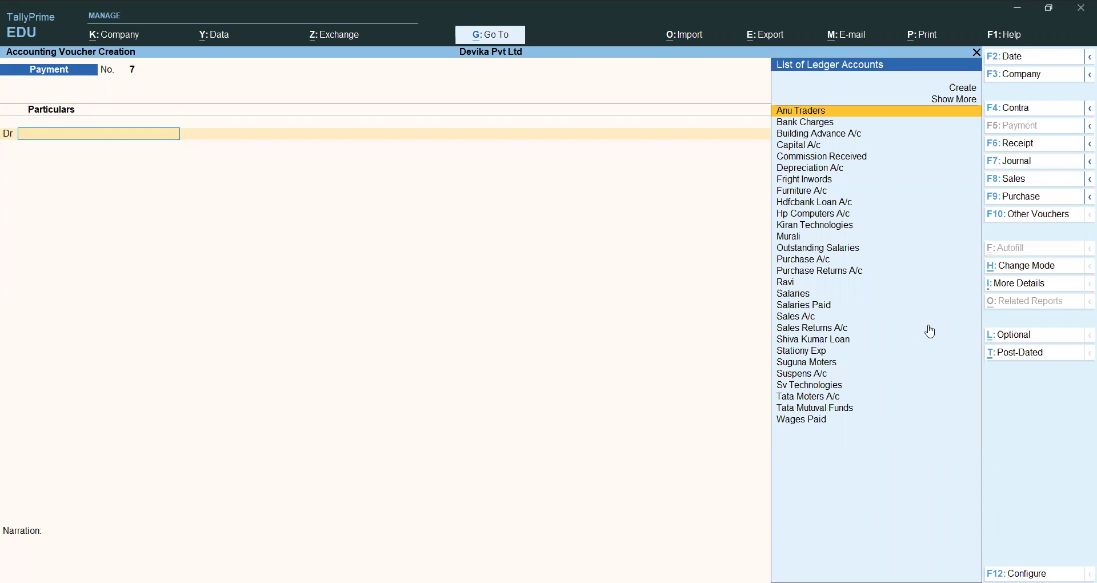
Start a sales voucher with the individual customer's ledger as the party and accept the blank dispatch details and default party details
click(1037, 183)
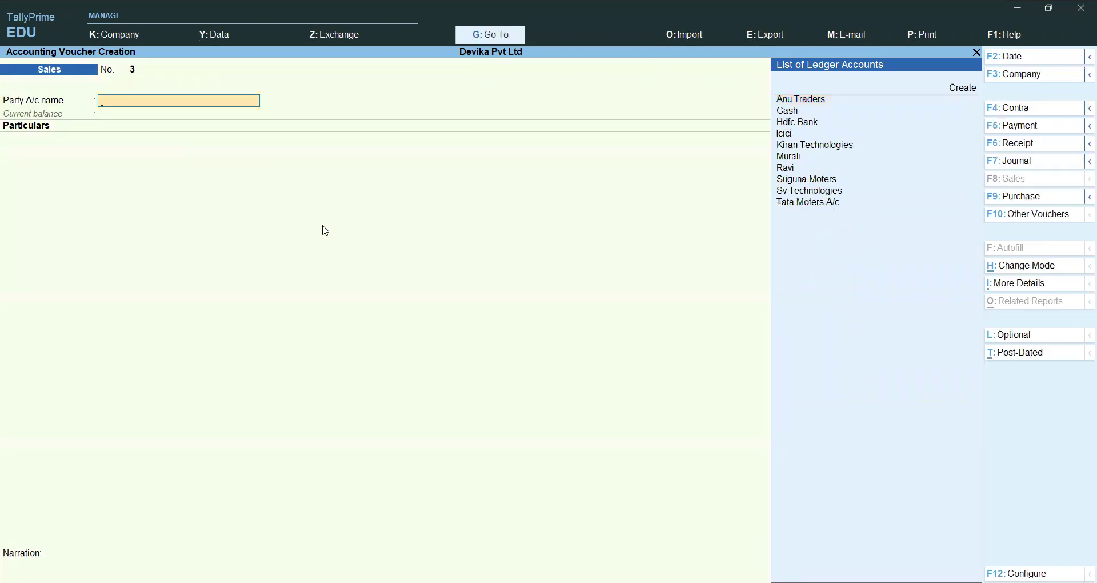
key(Return)
key(Down)
key(Down)
key(Down)
key(Down)
key(Down)
key(Down)
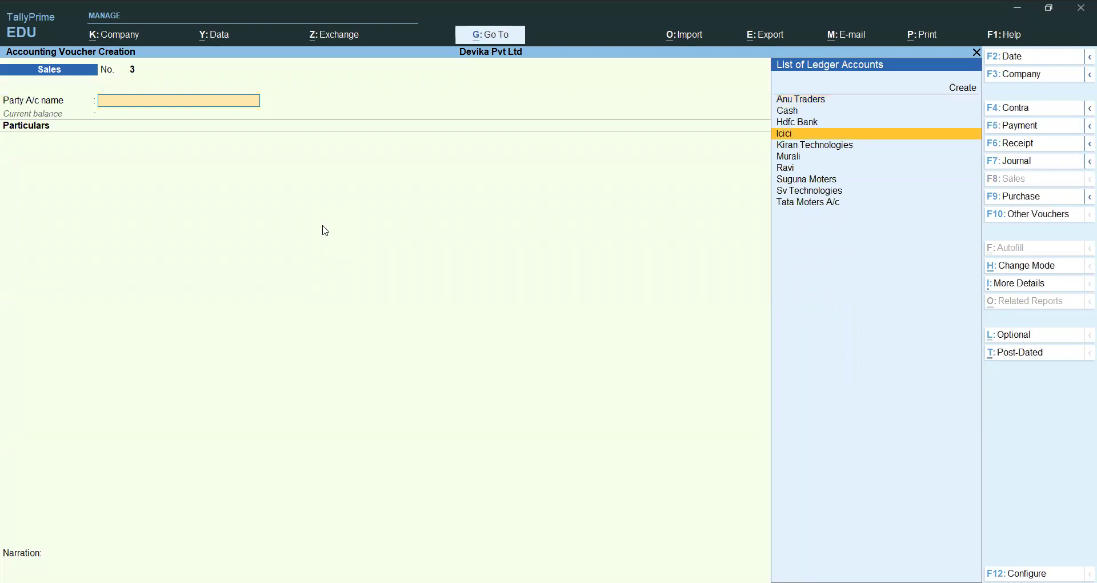
key(Return)
key(Return)
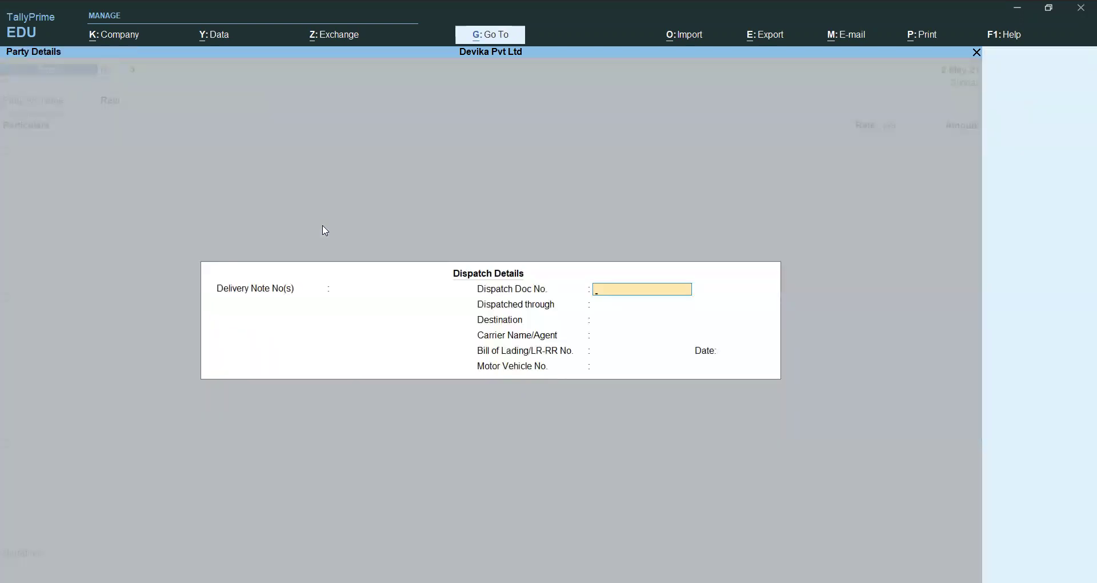
key(ctrl+a)
key(ctrl+a)
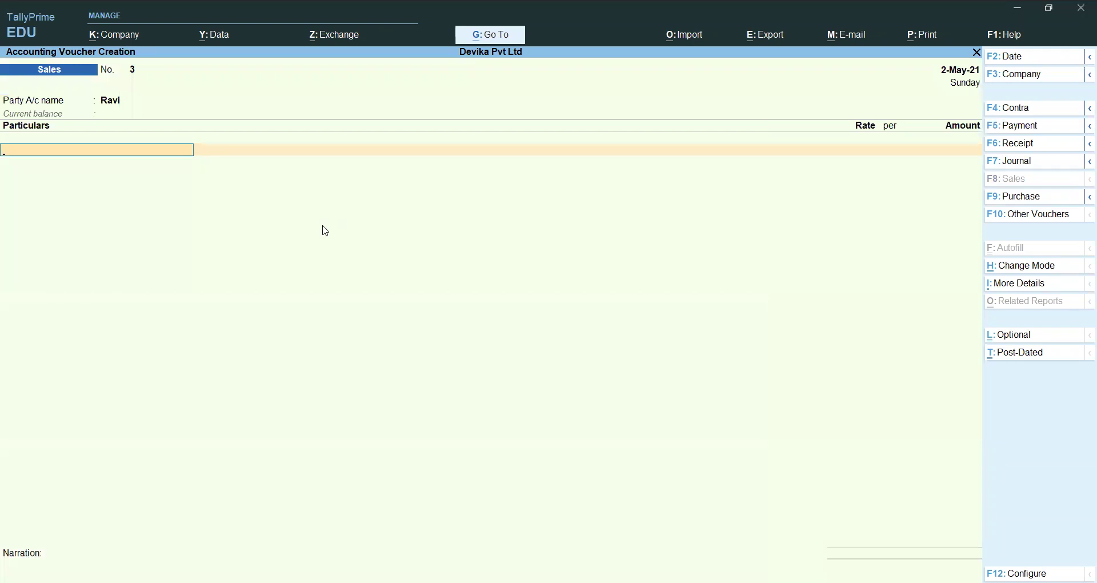
Add Sales A/c as the ledger under the first sales voucher's particulars
text(Sa)
key(Down)
key(Down)
key(Down)
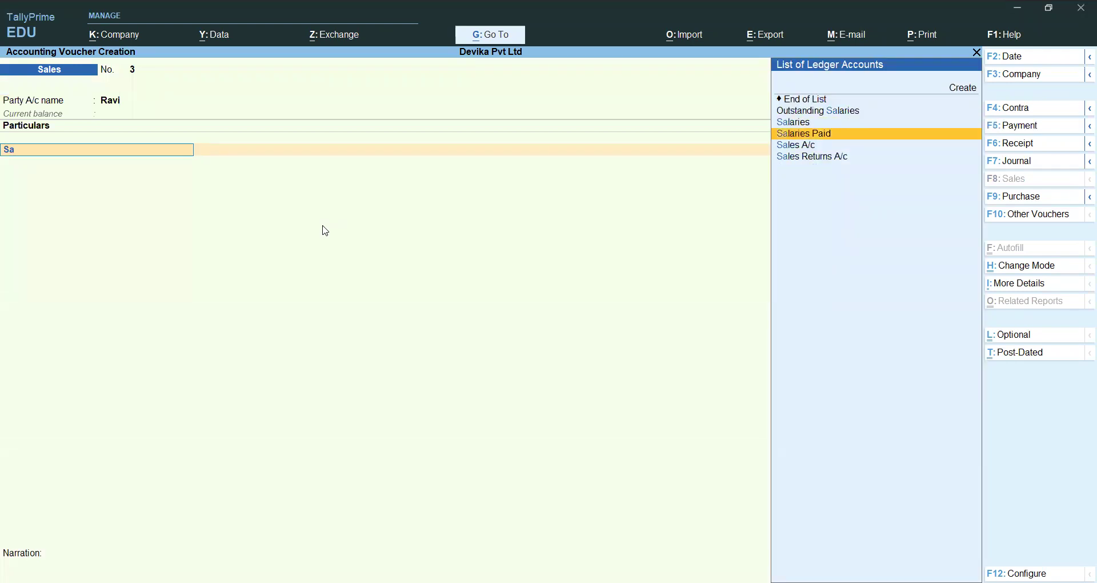
key(Return)
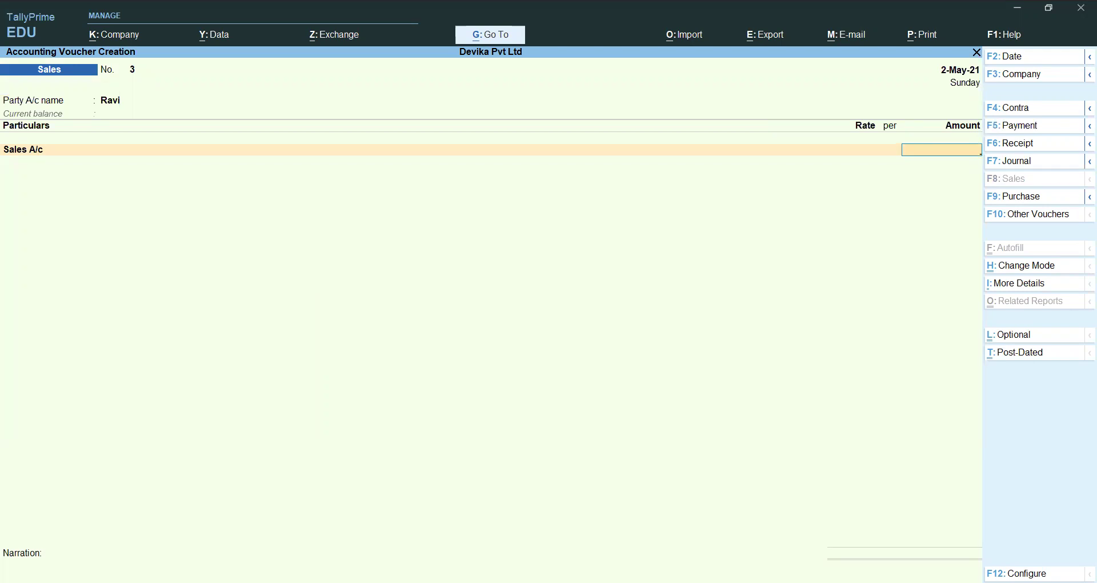
Set the sales voucher's date to 1-5-2021
key(Escape)
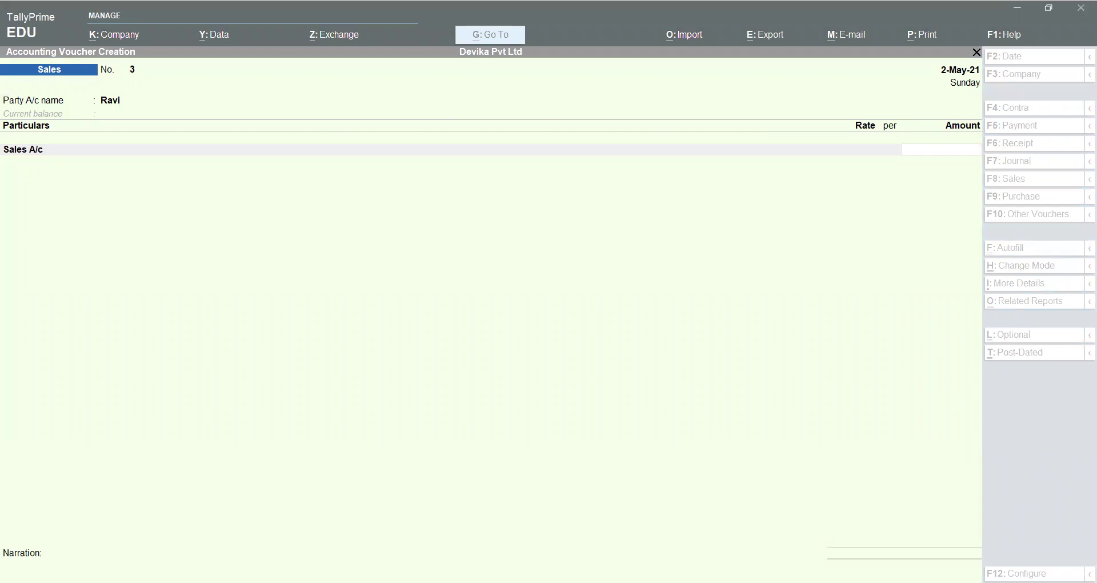
key(F2)
text(1--)
text(5-2021)
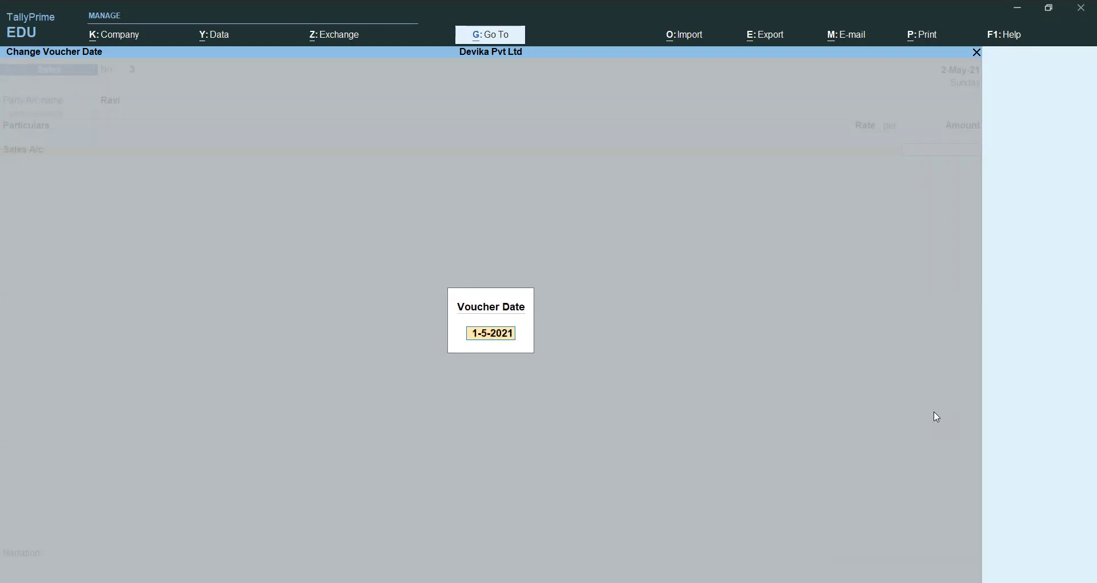
key(Return)
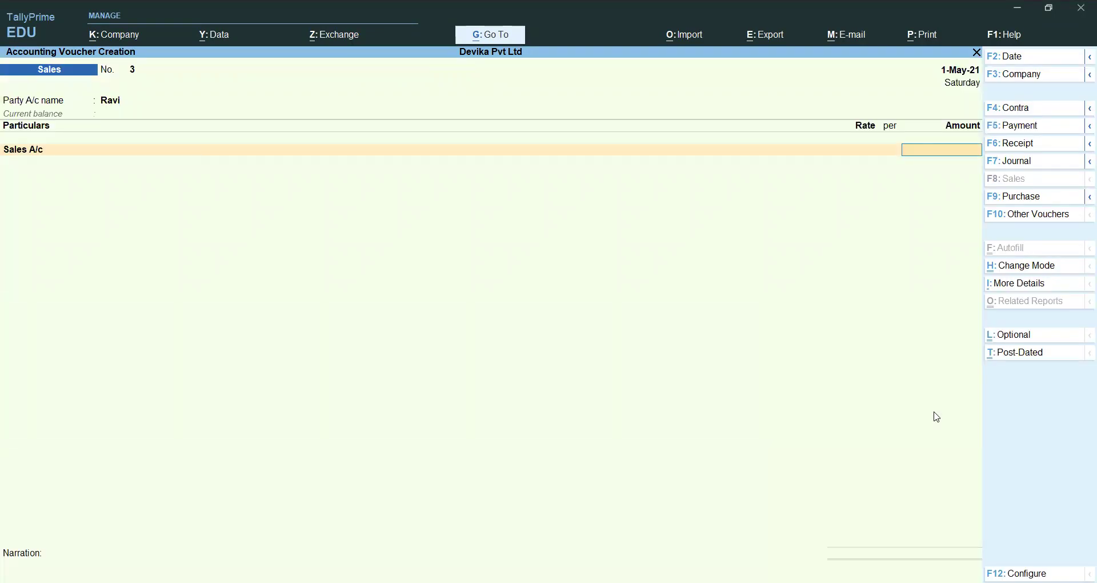
Set the Sales A/c amount to 15,000 and proceed to the bill-wise details
text(15000)
key(Return)
key(Return)
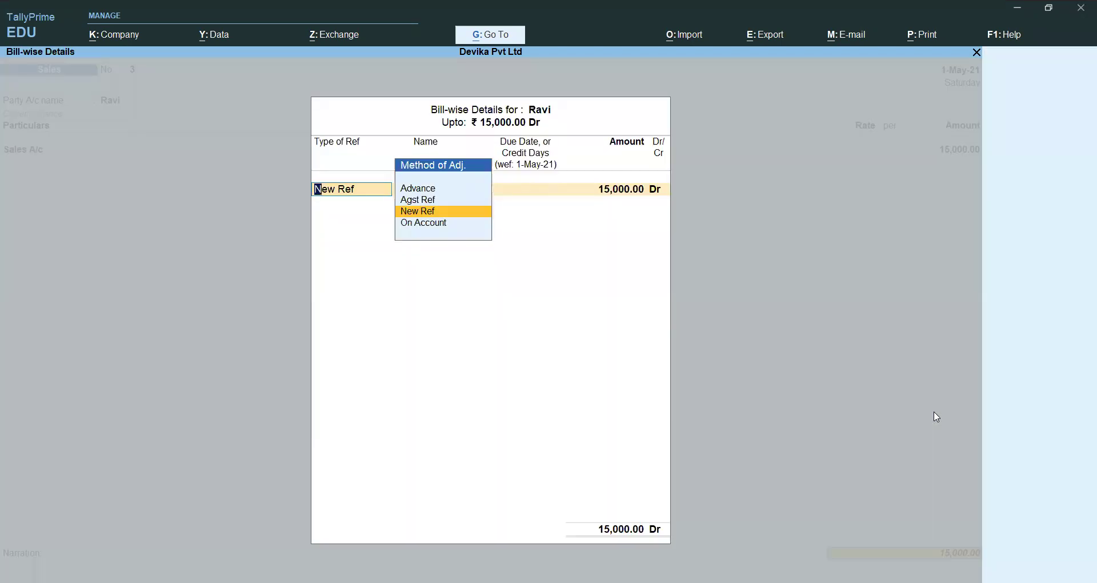
Record the 15,000 as New Ref 3 without a due date and save the first sales voucher
key(Return)
key(Return)
key(Return)
key(Return)
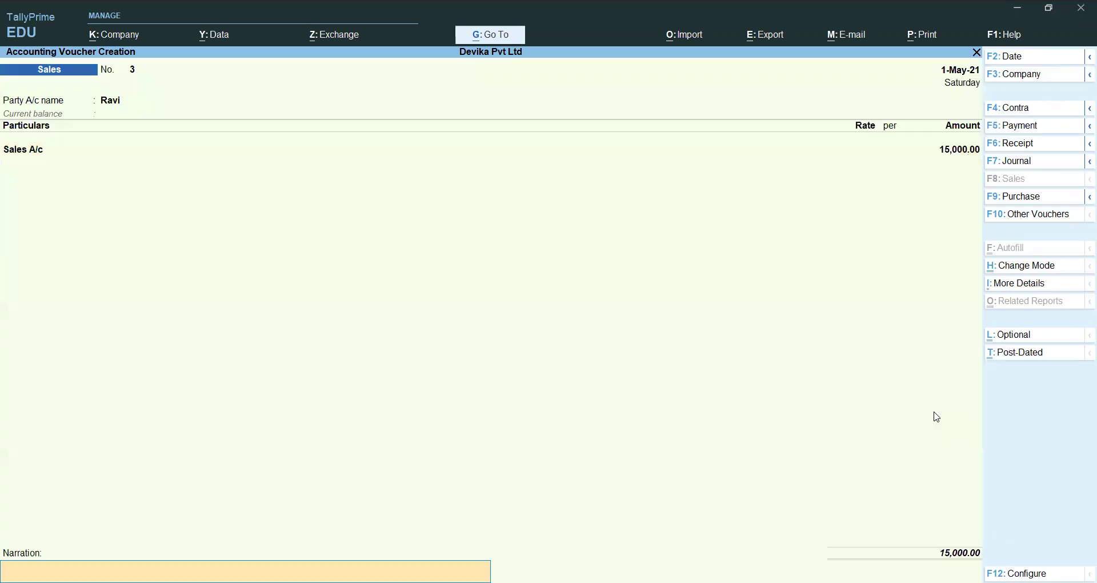
key(Return)
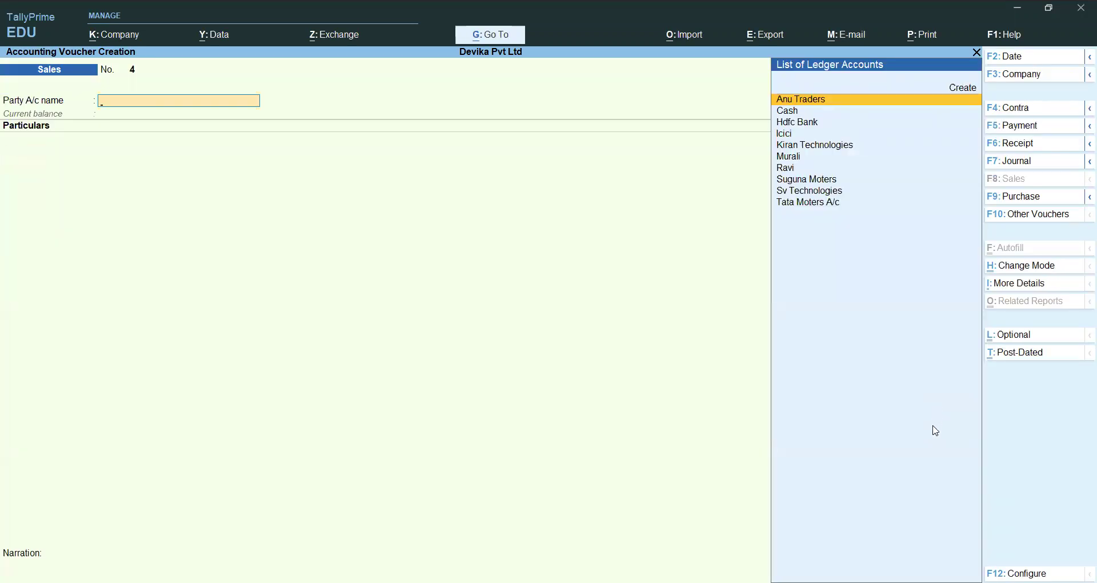
Date the second sales voucher 2-May-21 and choose the same customer as party, accepting the dispatch and party details
key(alt)
click(1048, 57)
key(Return)
text(Ra)
key(Return)
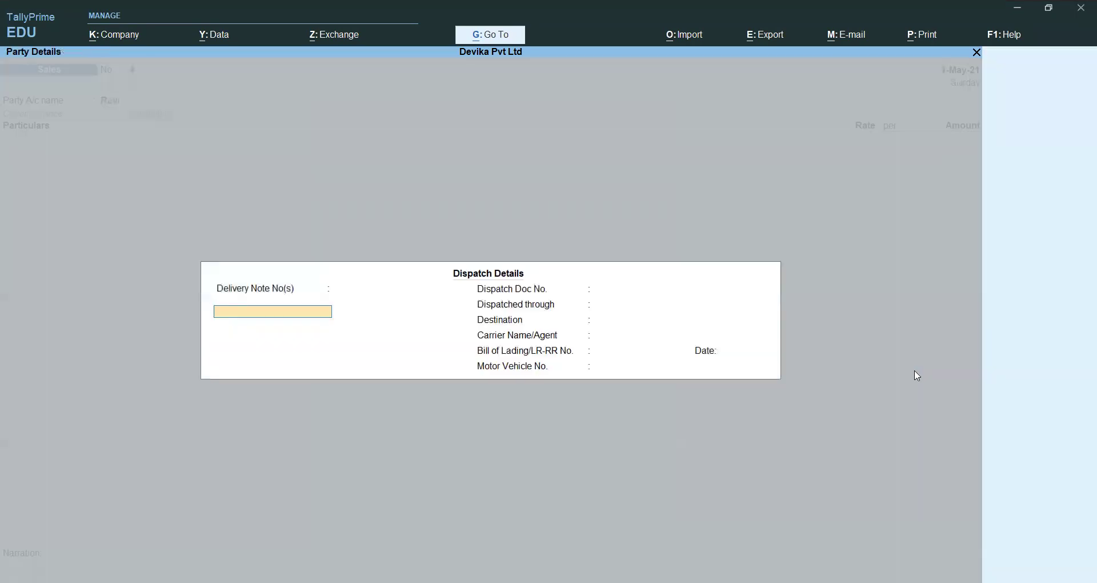
key(Return)
key(Return)
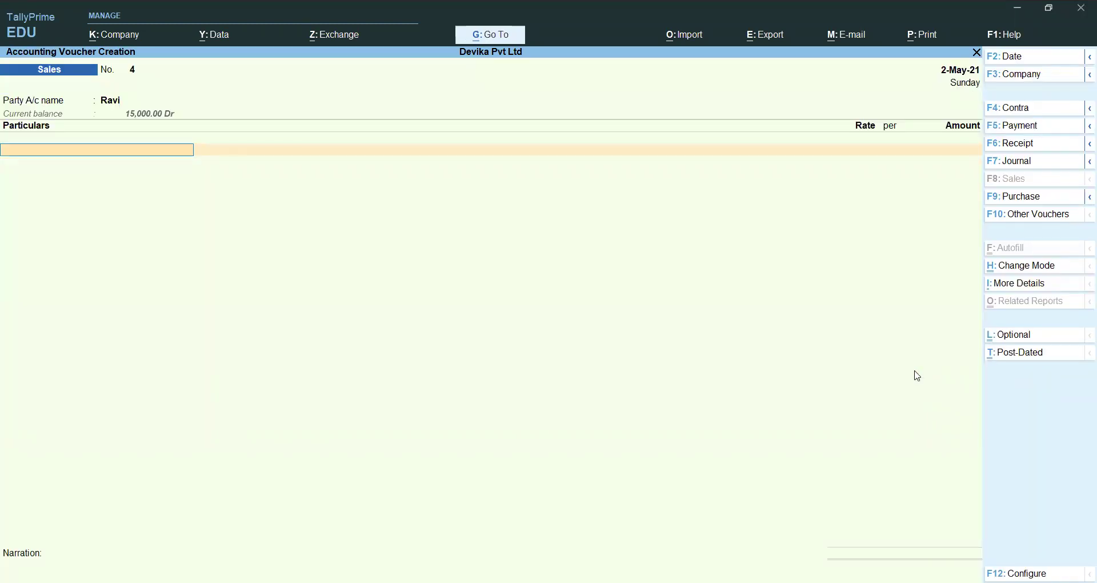
Add Sales A/c with an amount of 10,000 to the second sale and proceed to its bill-wise details
text(Sa)
key(Down)
key(Down)
key(Down)
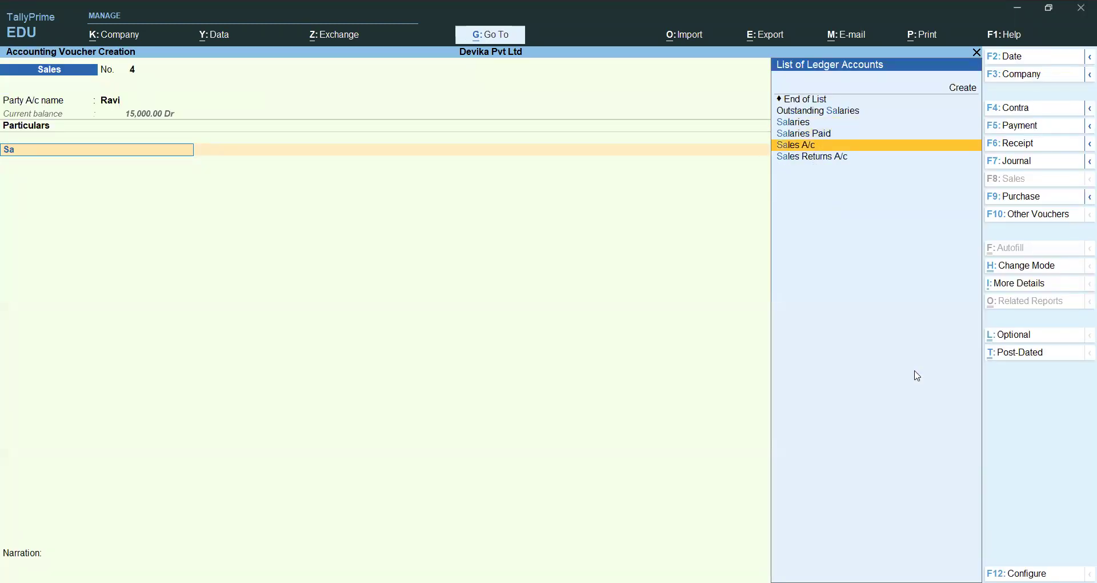
key(Return)
text(10000)
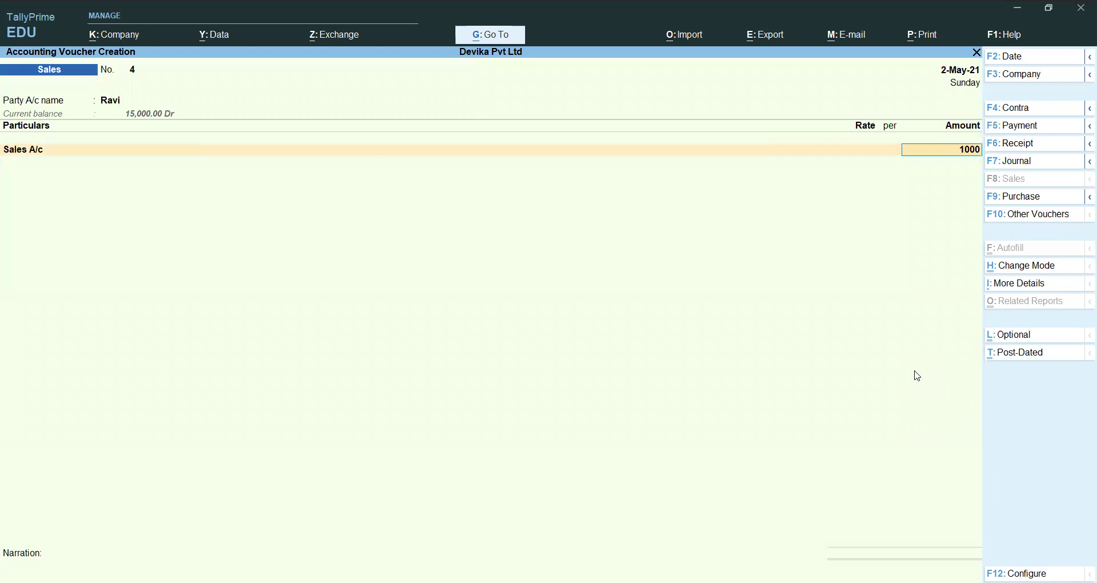
key(Return)
key(Return)
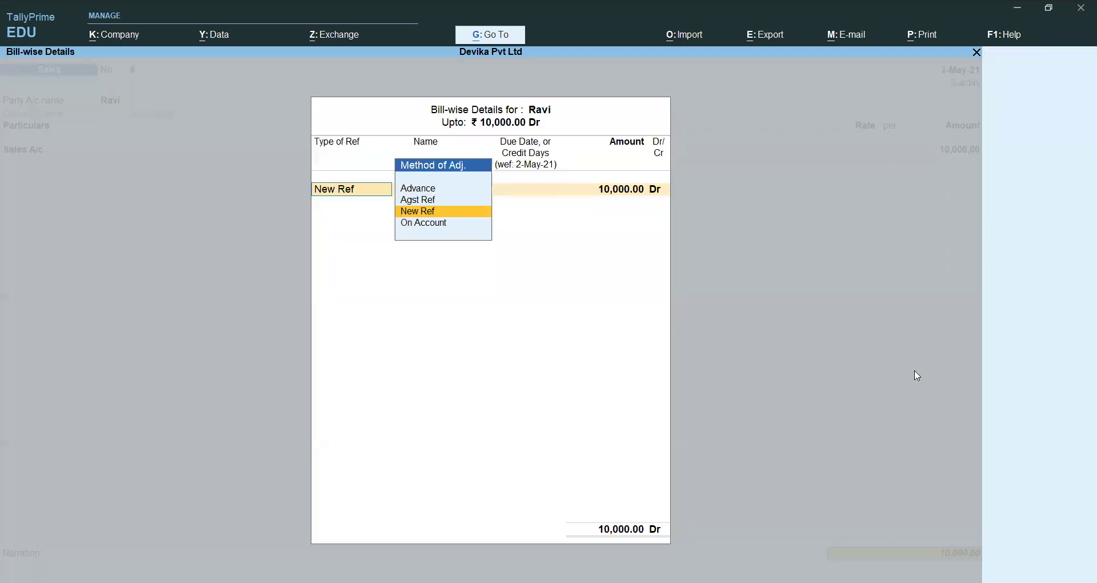
Record the 10,000 as New Ref 4 without a due date and save the second sales voucher
key(Return)
text(4)
key(Return)
key(Return)
key(Return)
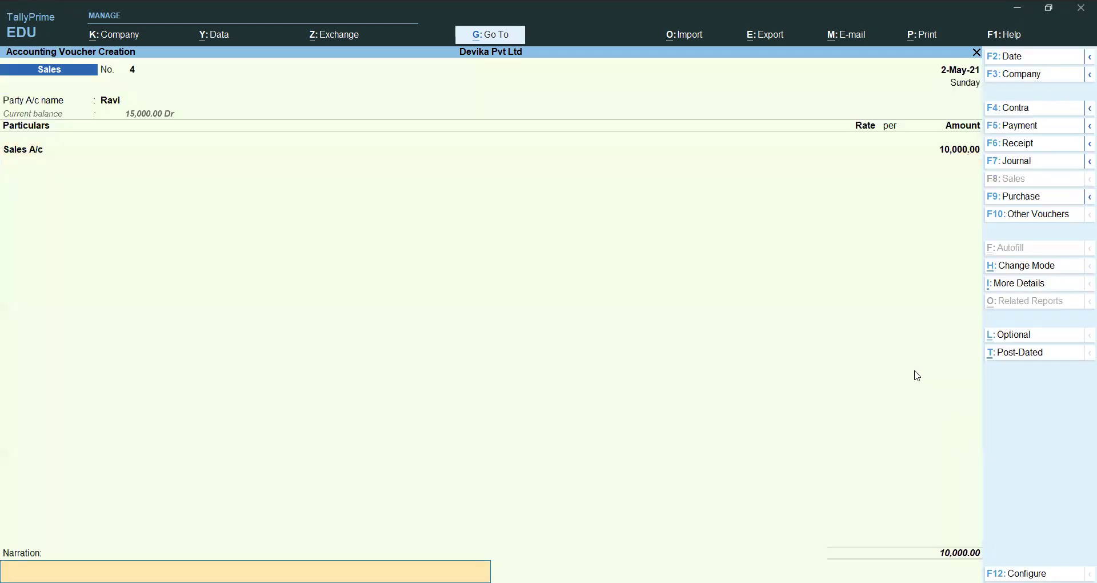
key(Return)
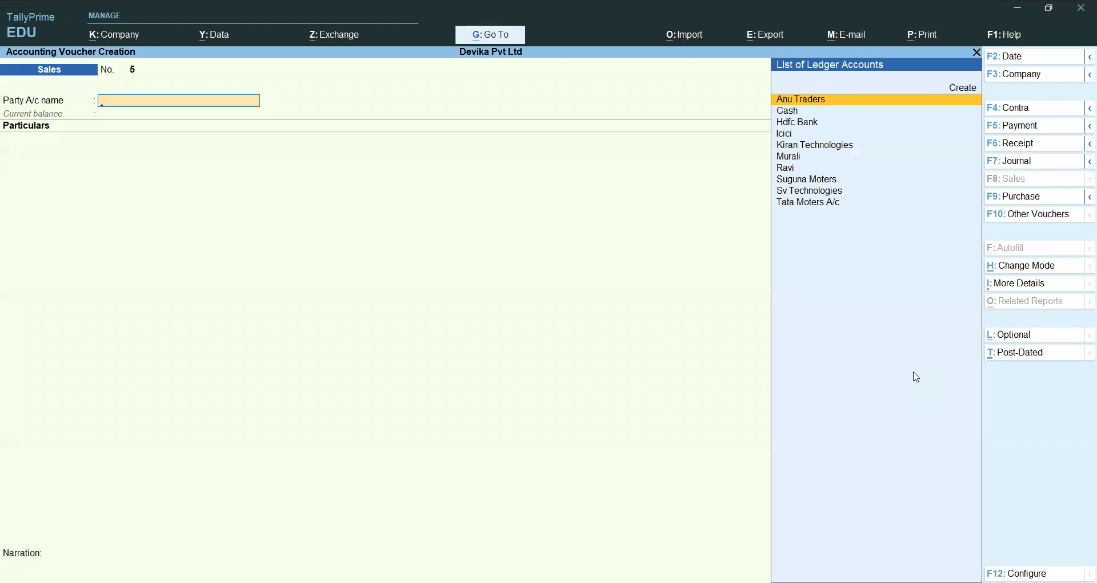
Choose the same customer as party of the third sales voucher and accept the dispatch and party details
key(alt)
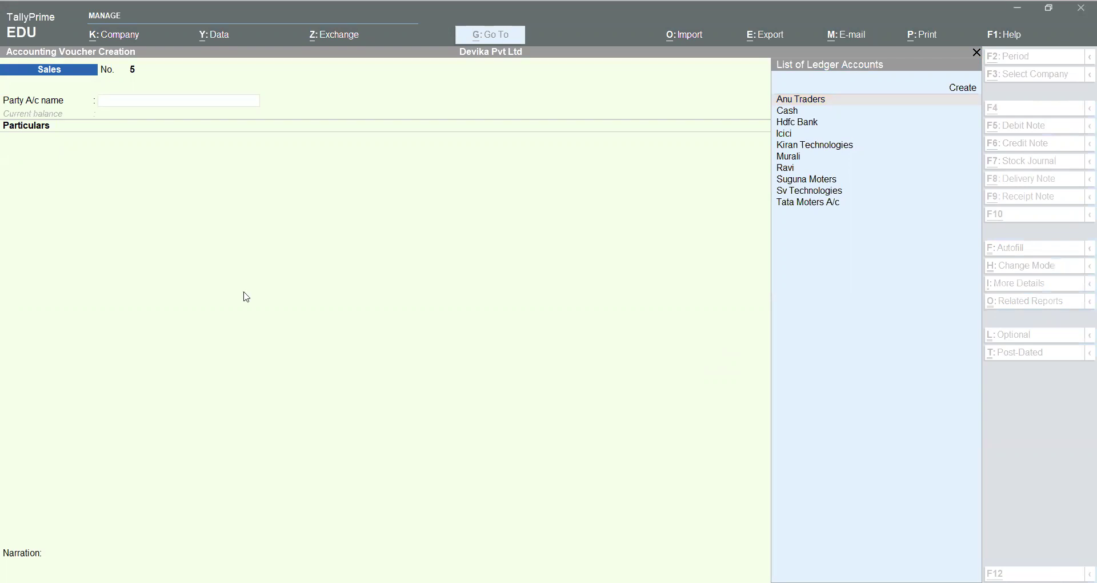
key(alt)
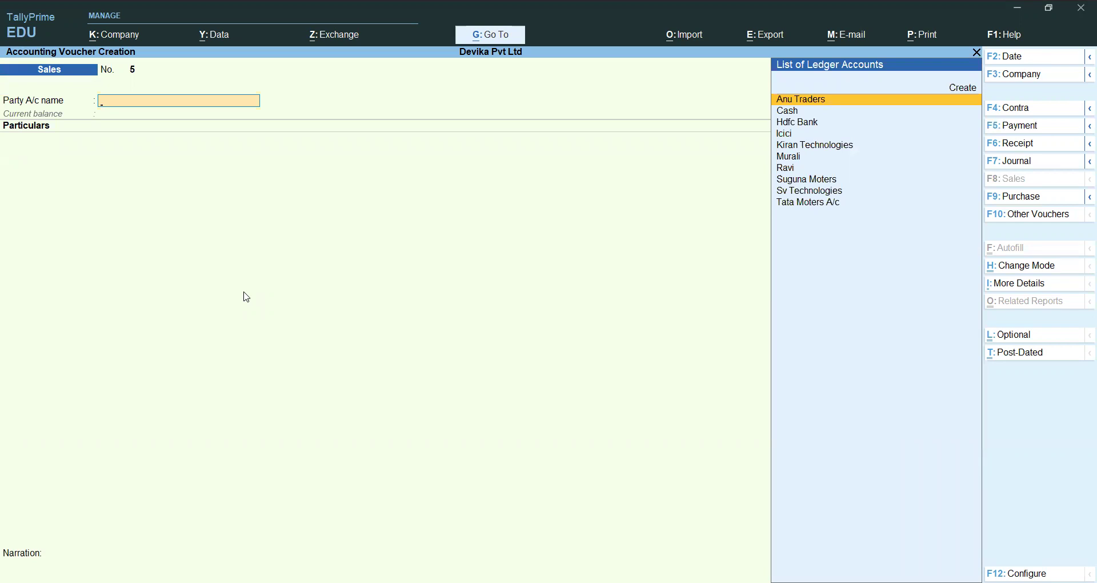
text(Ravi)
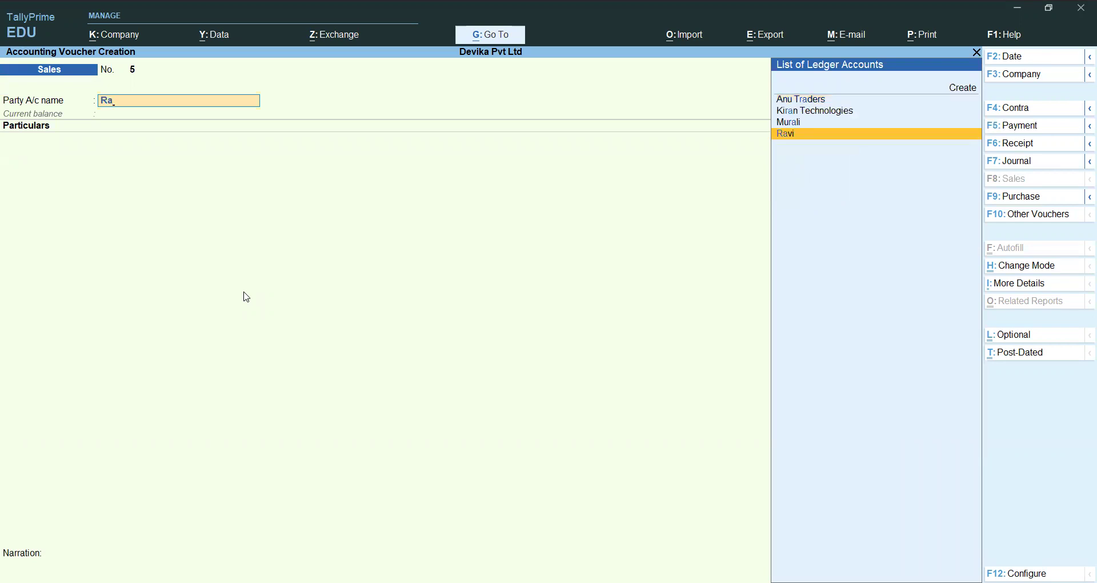
key(Return)
key(ctrl+a)
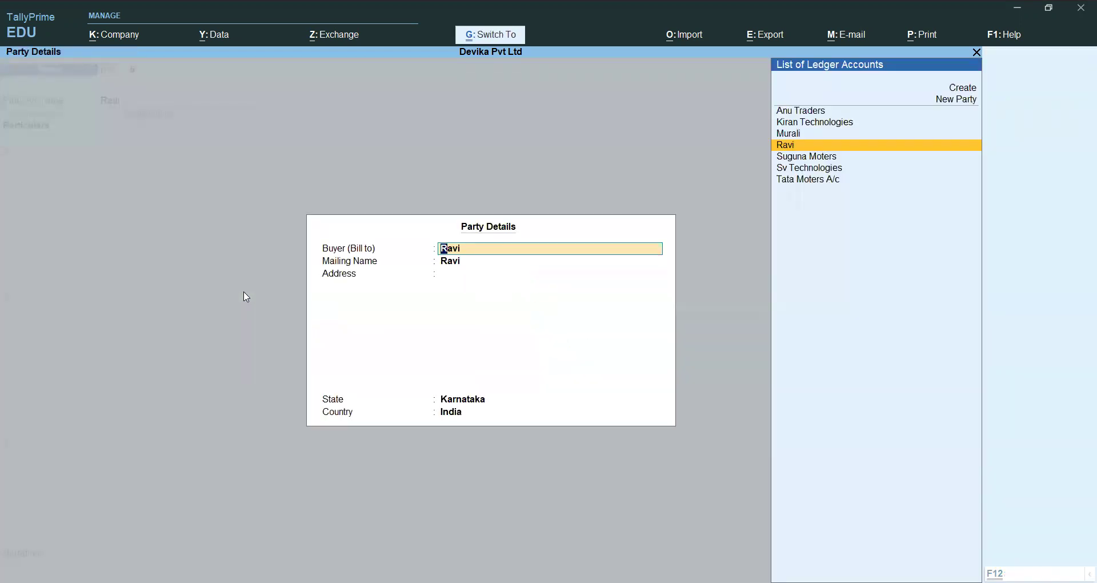
key(ctrl+a)
Add Sales A/c with an amount of 25,000 to the third sale and proceed to its bill-wise details
text(Sa)
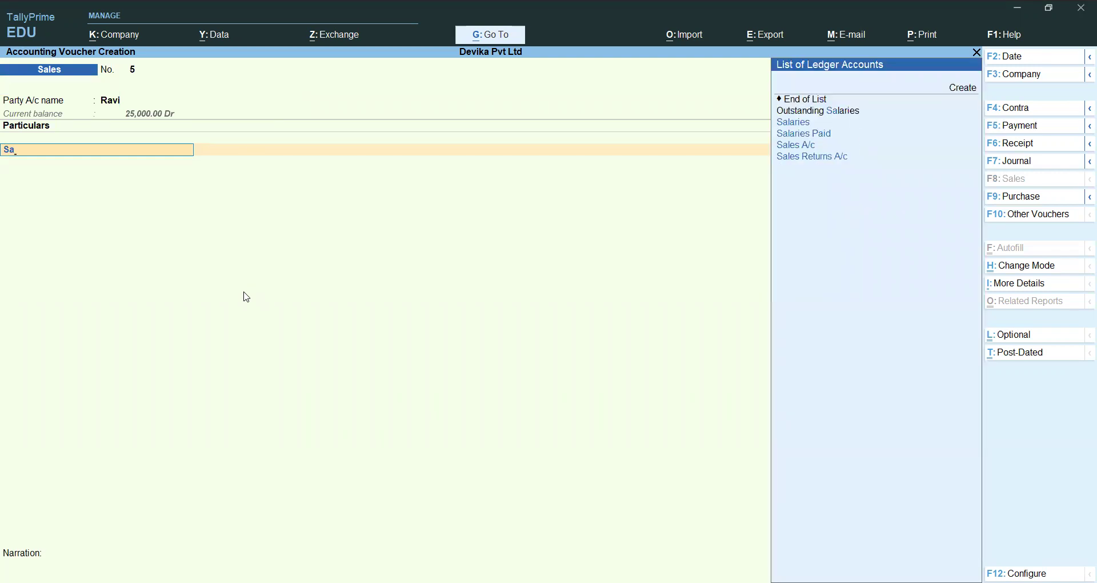
key(Down)
key(Down)
key(Down)
key(Down)
key(Return)
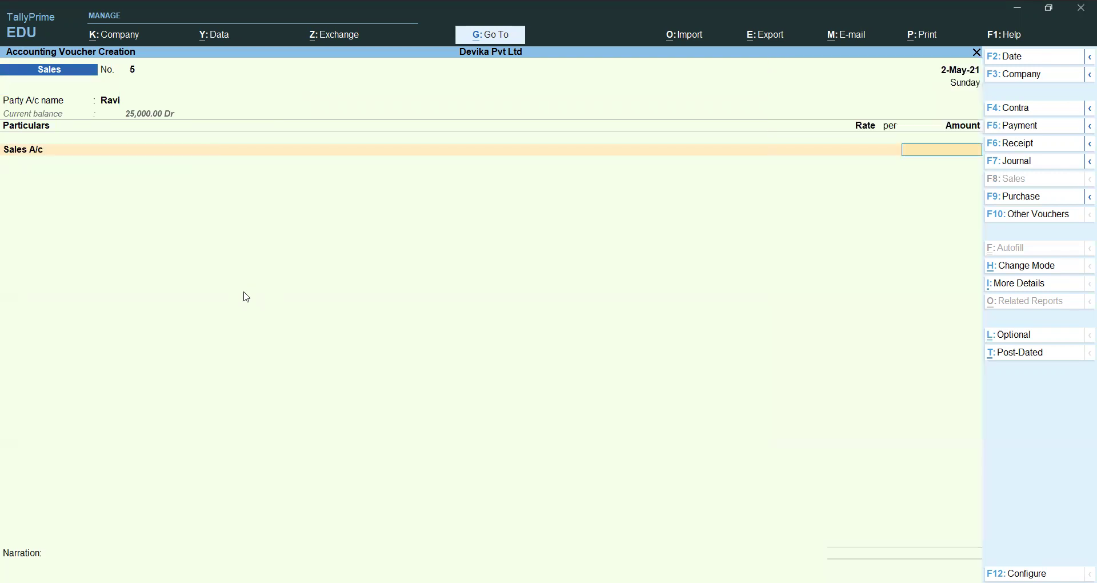
text(25000)
key(Return)
key(Return)
Record the 25,000 as New Ref 5 without a due date and save the third sales voucher
key(Return)
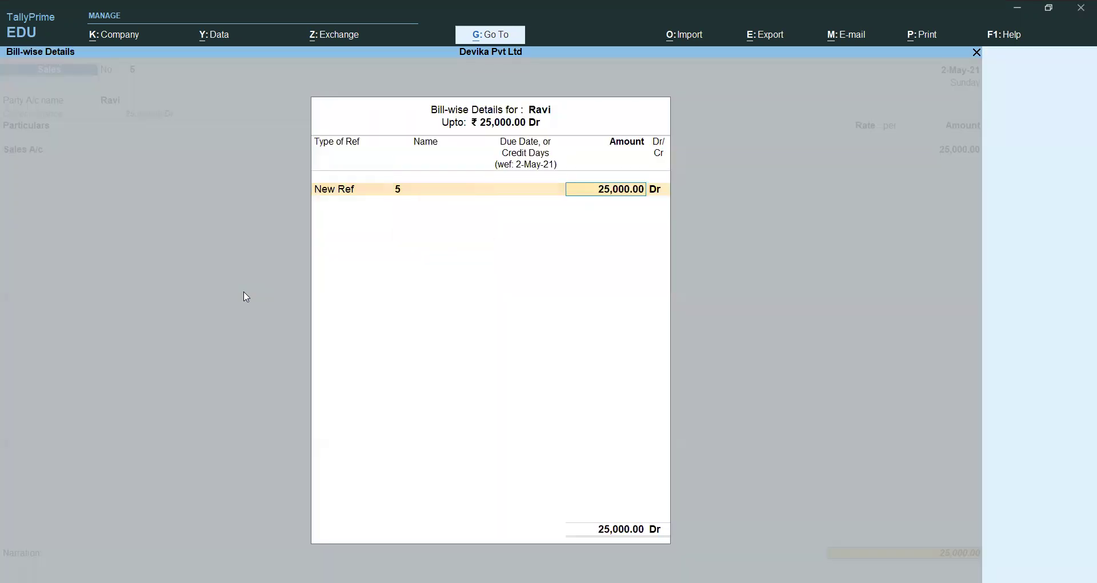
key(Return)
key(Return)
key(Return)
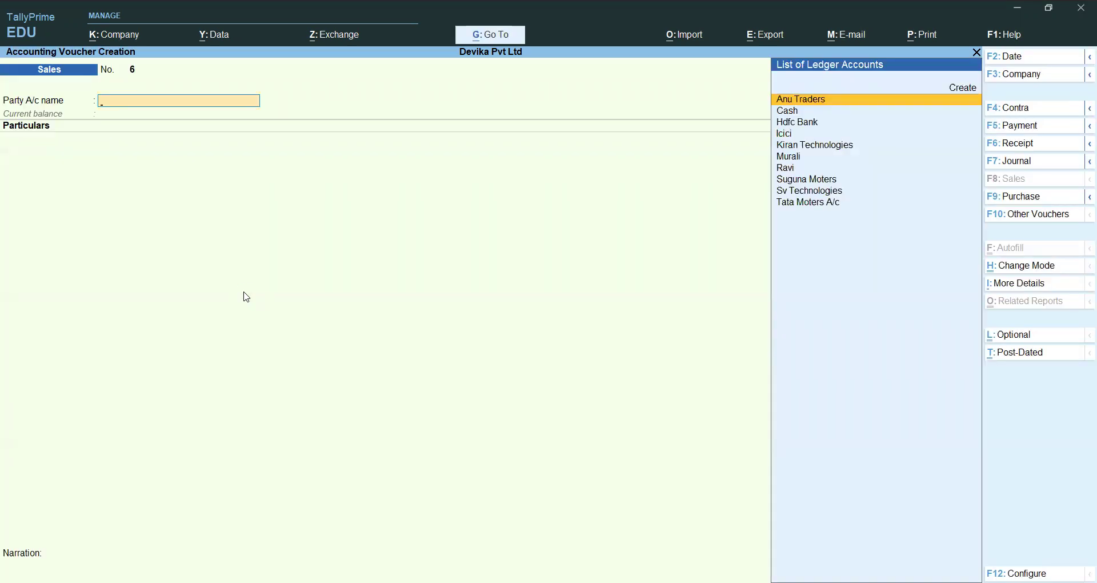
Start a receipt voucher and credit the same customer's ledger
key(alt)
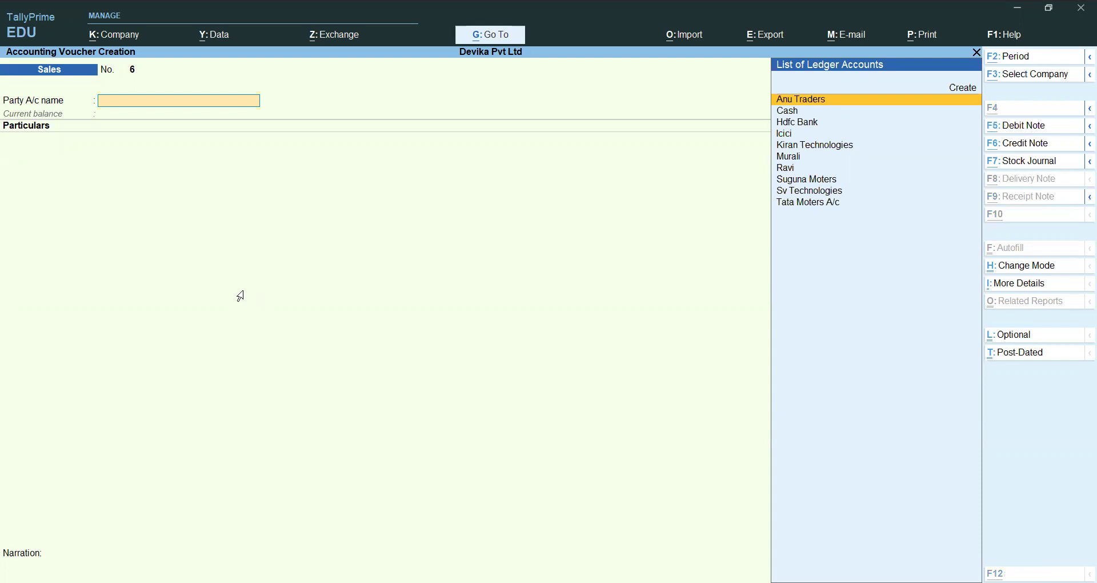
key(alt+F2)
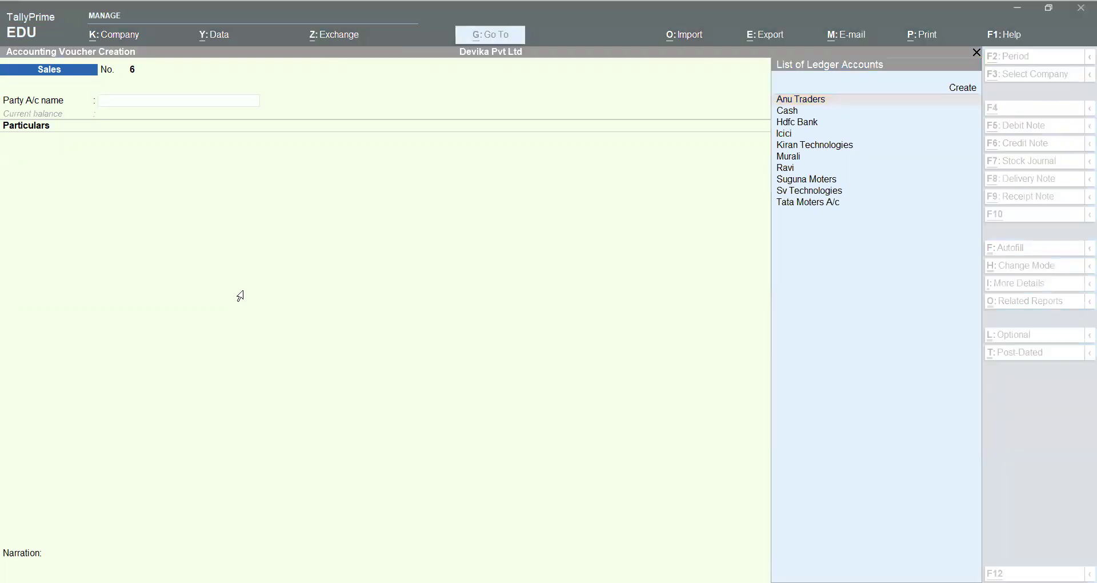
click(1022, 143)
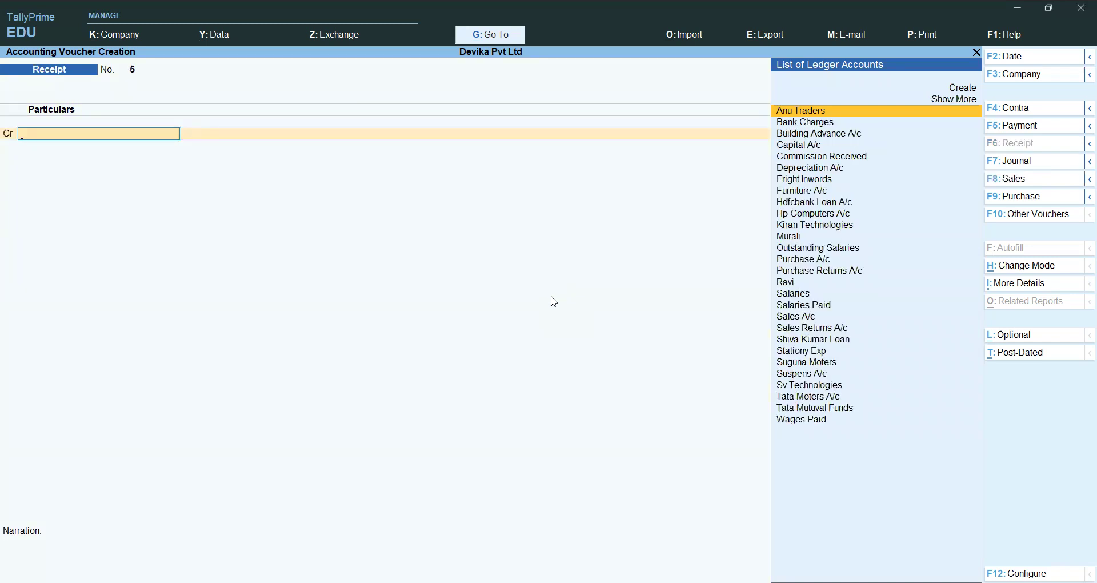
text(Ra)
key(Return)
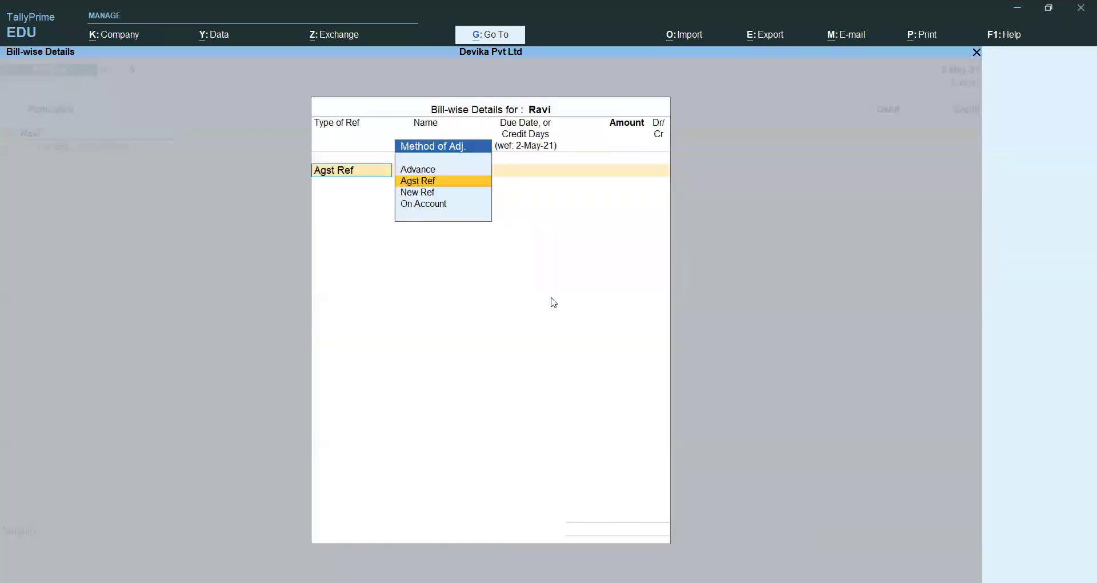
Allocate 10,000 of the customer's receipt as Agst Ref to pending bill 3
key(Return)
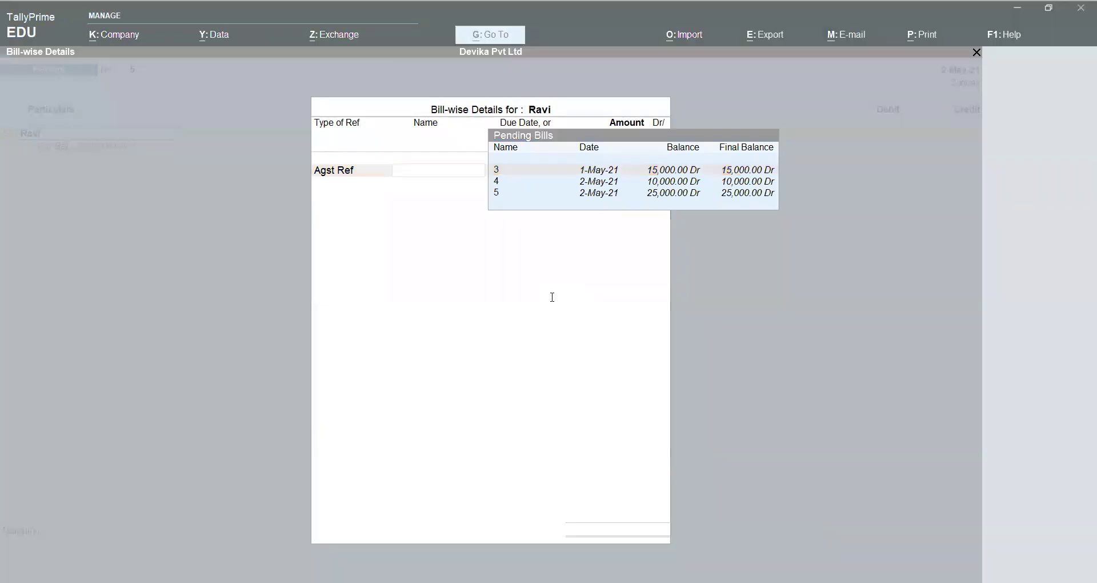
key(Return)
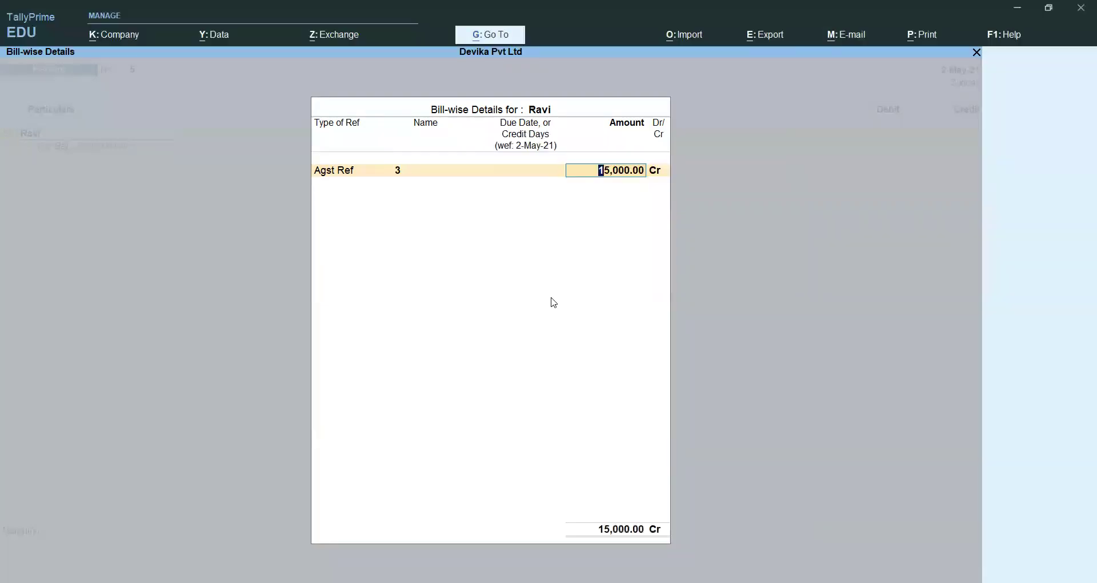
key(Return)
key(BackSpace)
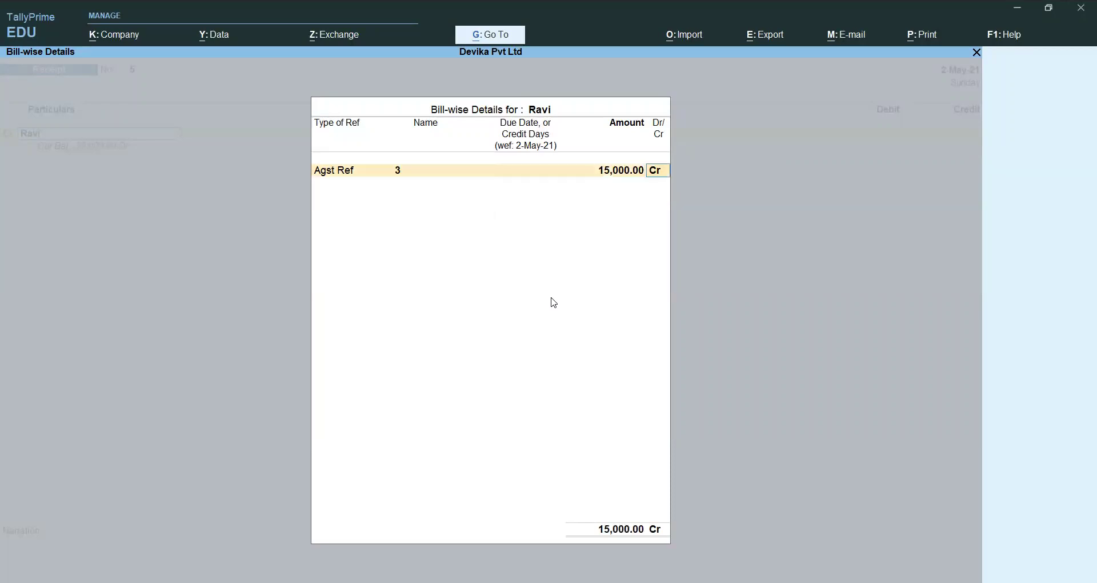
text(10,000)
key(Return)
key(Return)
Debit Cash for the 10,000 and save the receipt voucher
text(Ca)
key(Down)
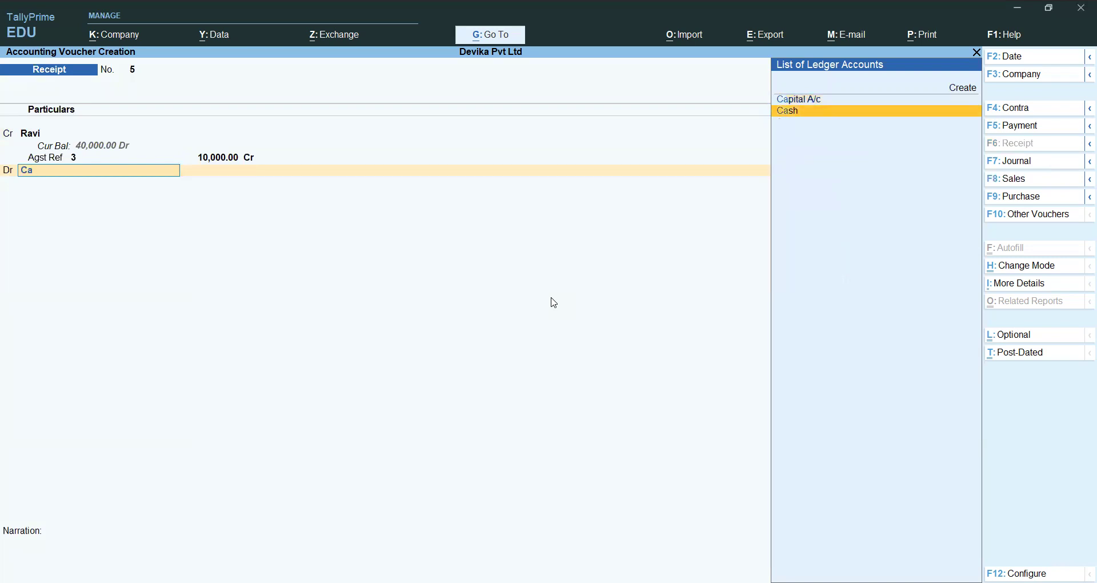
key(Return)
key(Return)
key(Return)
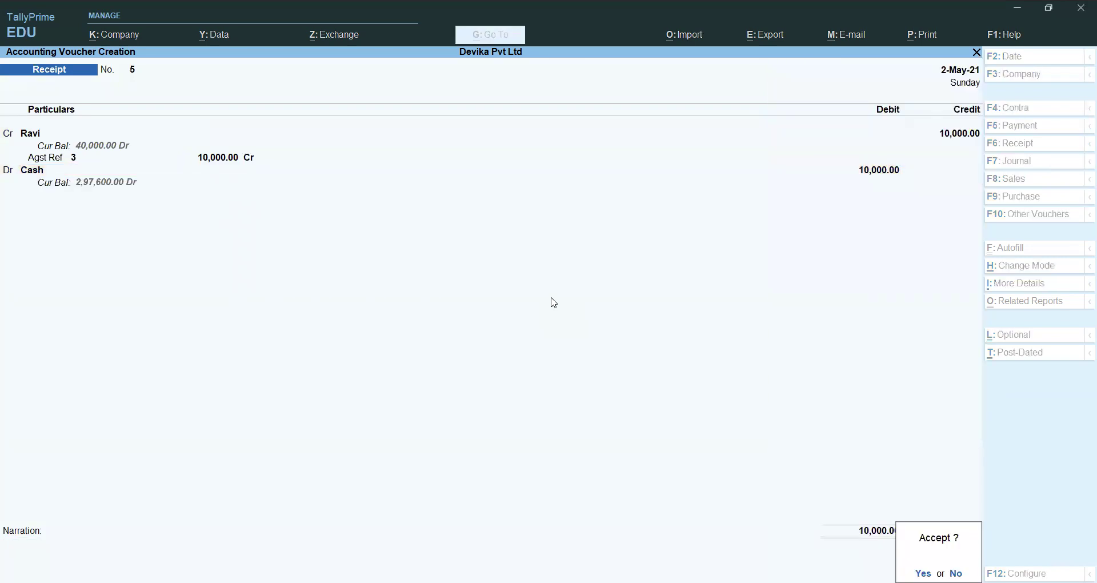
key(Return)
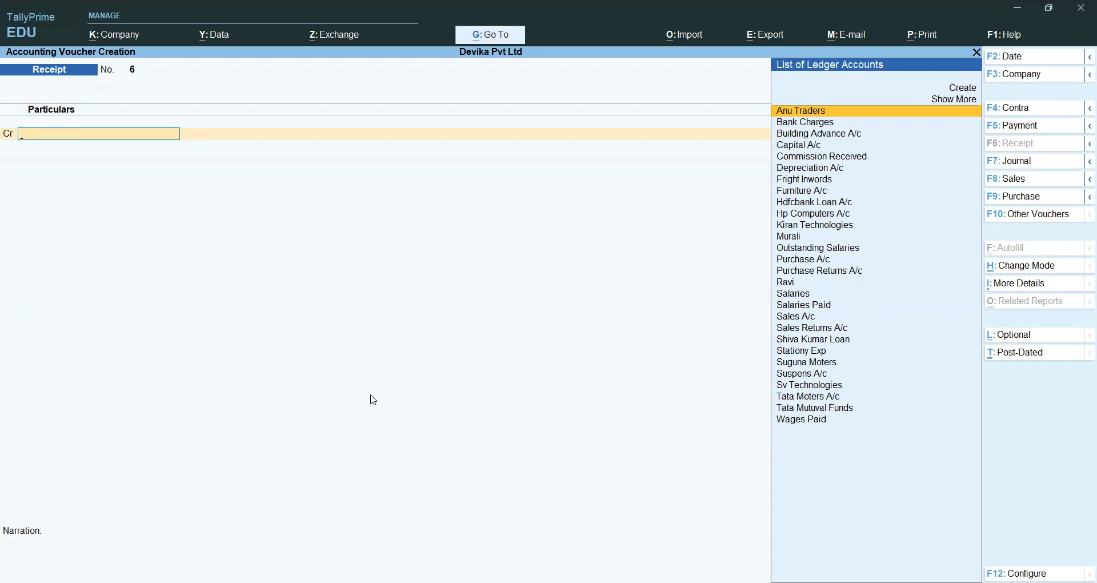
Credit the same customer in a second receipt voucher and allocate 5,000 as Agst Ref to bill 3
text(Ra)
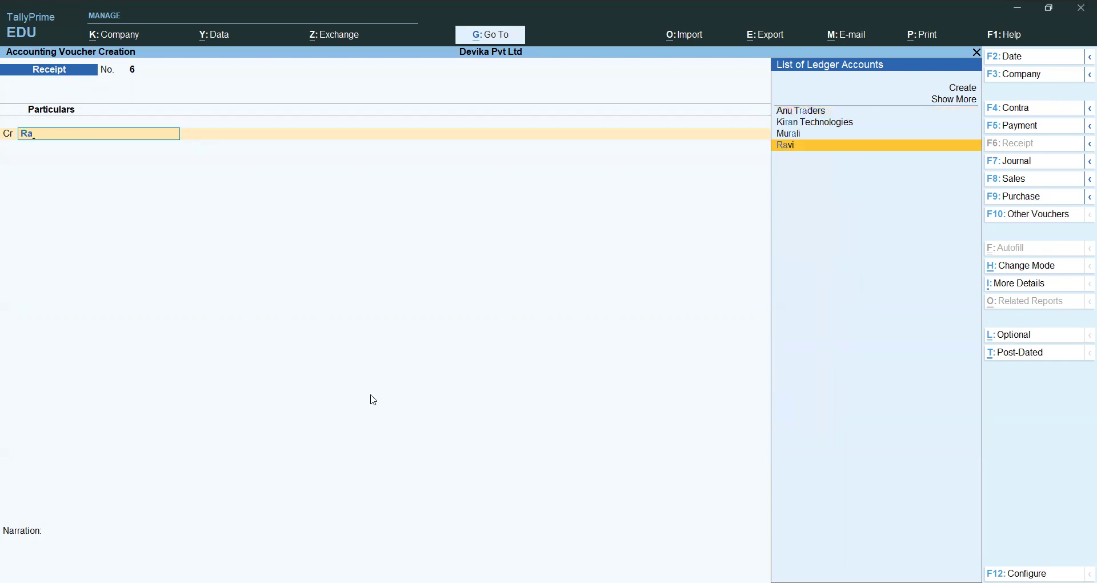
key(Return)
key(Return)
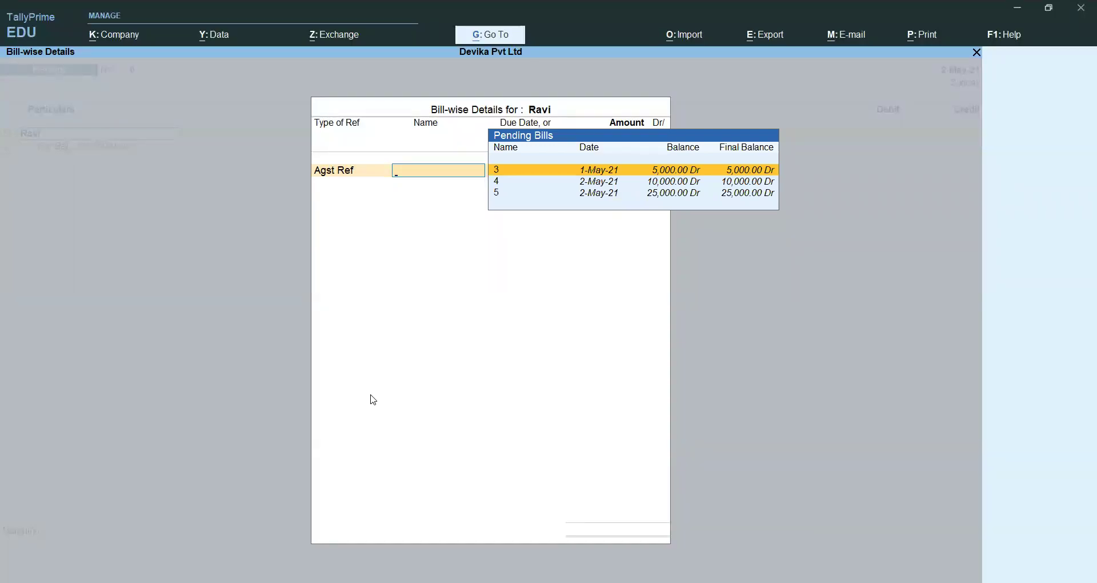
key(Return)
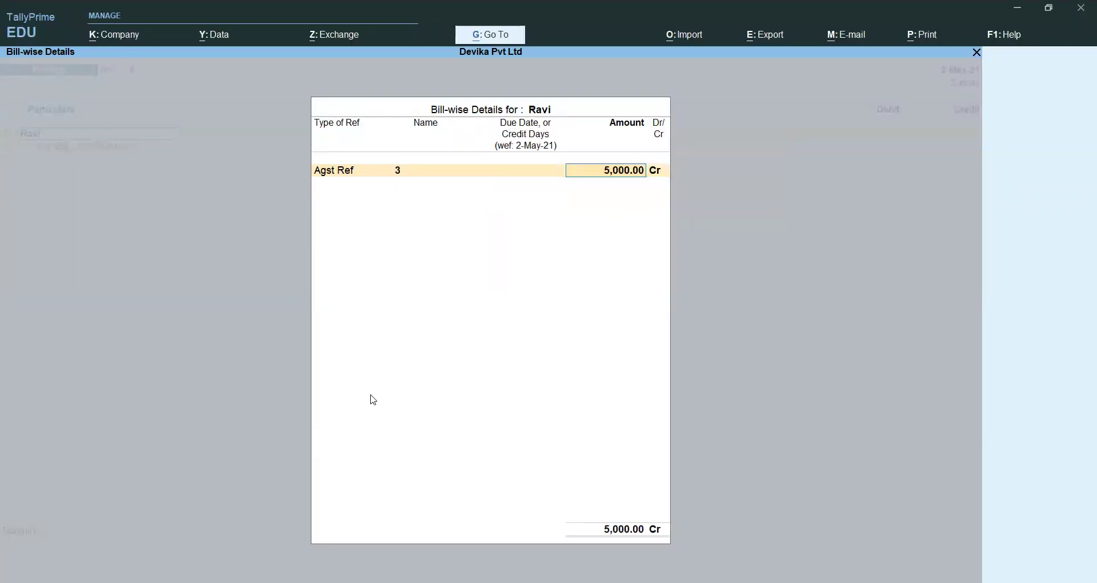
key(Return)
key(Return)
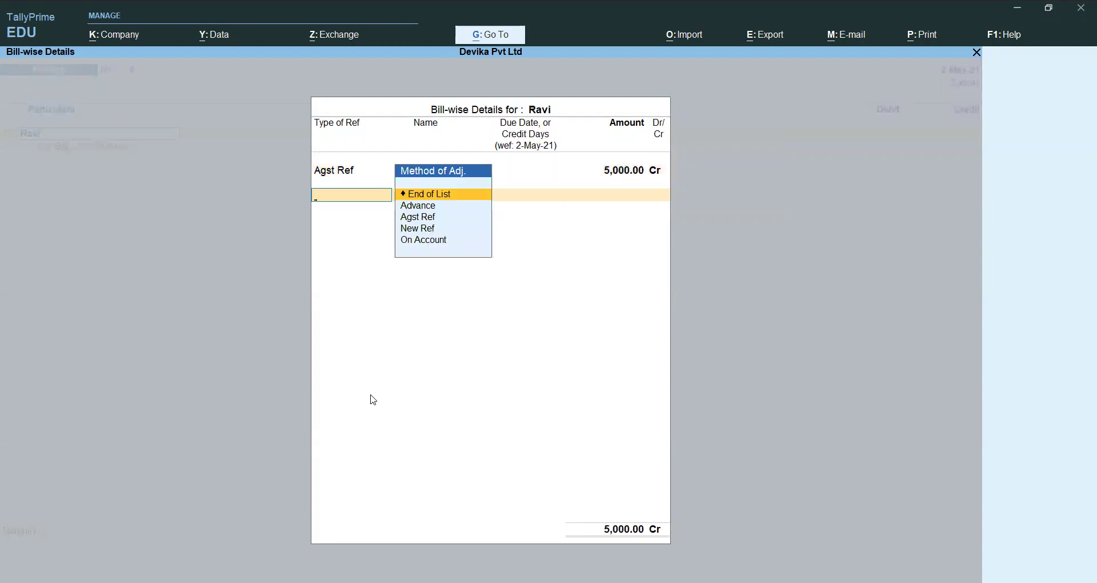
Add an Agst Ref allocation of 10,000 to pending bill 4 in the second receipt
key(Down)
key(Down)
key(Return)
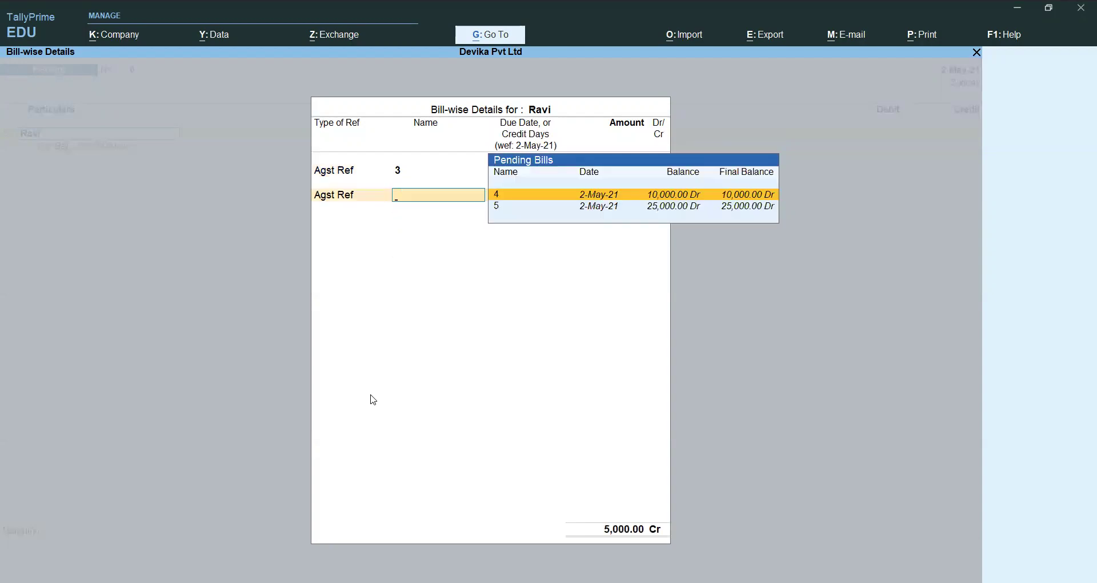
key(Return)
key(Return)
key(Return)
Add an Agst Ref allocation to pending bill 5 with the amount set to 5,000
key(Down)
key(Down)
key(Return)
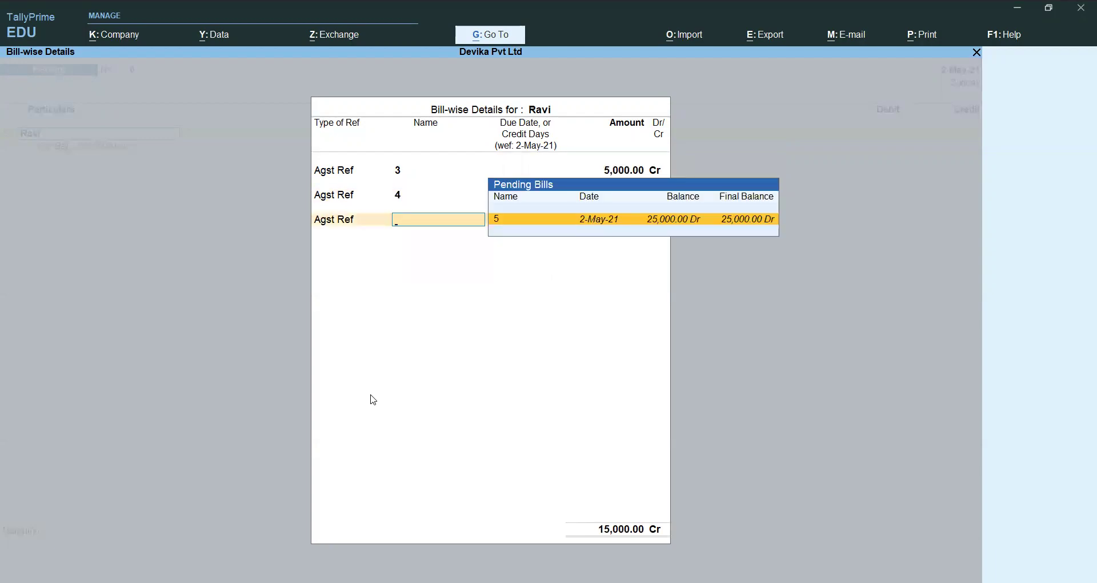
key(Return)
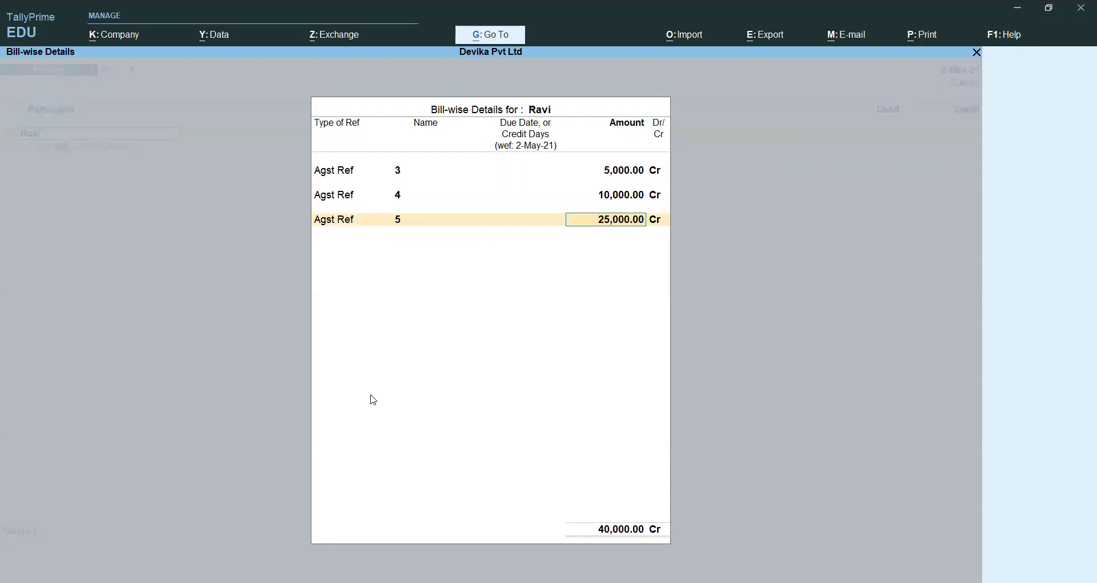
text(5000)
key(Return)
key(Return)
Finish the bill allocations, debit Cash for 20,000 and save the second receipt voucher
key(Return)
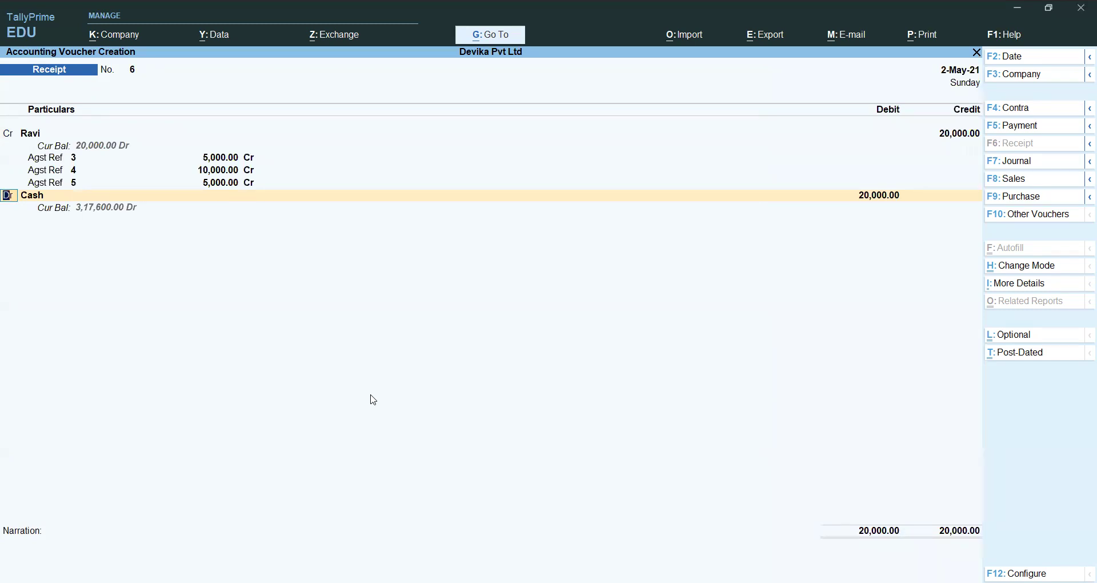
key(Return)
key(Return)
key(Return)
key(Return)
key(Return)
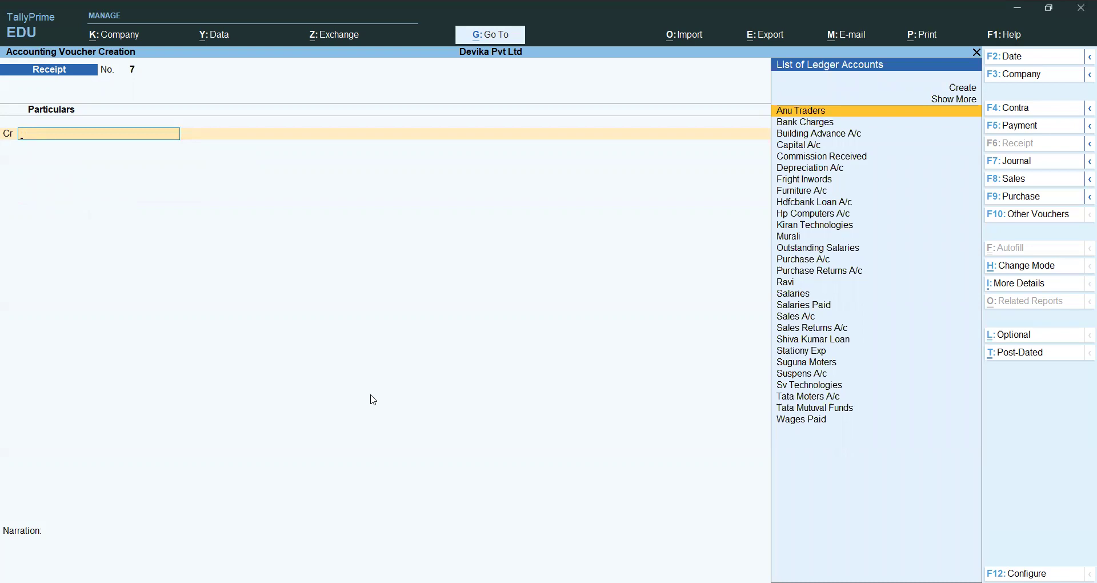
Create the ledger David& Co under Sundry Debtors from the new receipt voucher and proceed to its bill-wise details
key(alt+c)
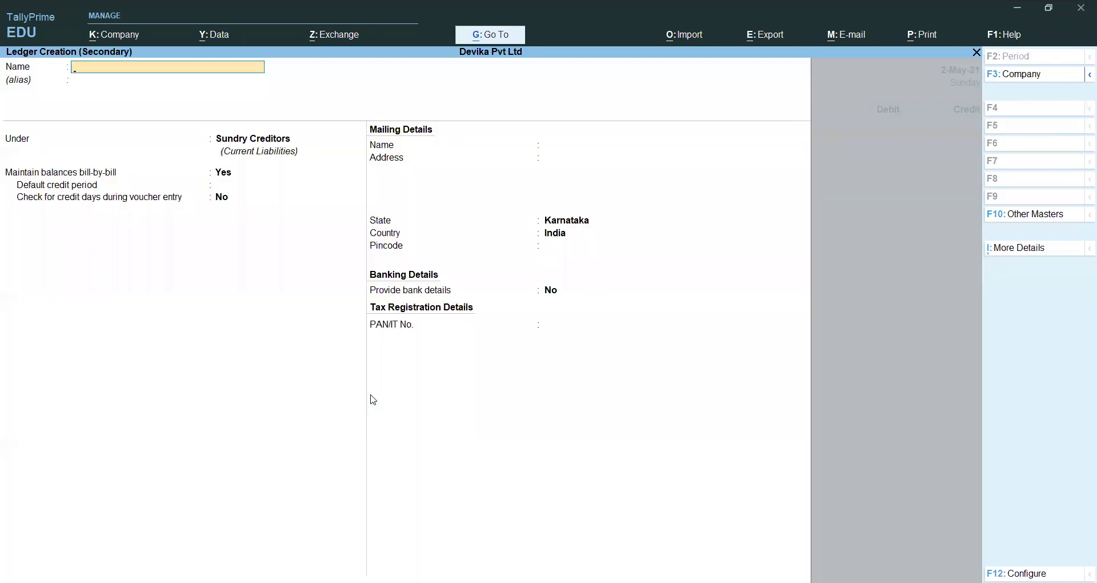
text(David& co)
key(Return)
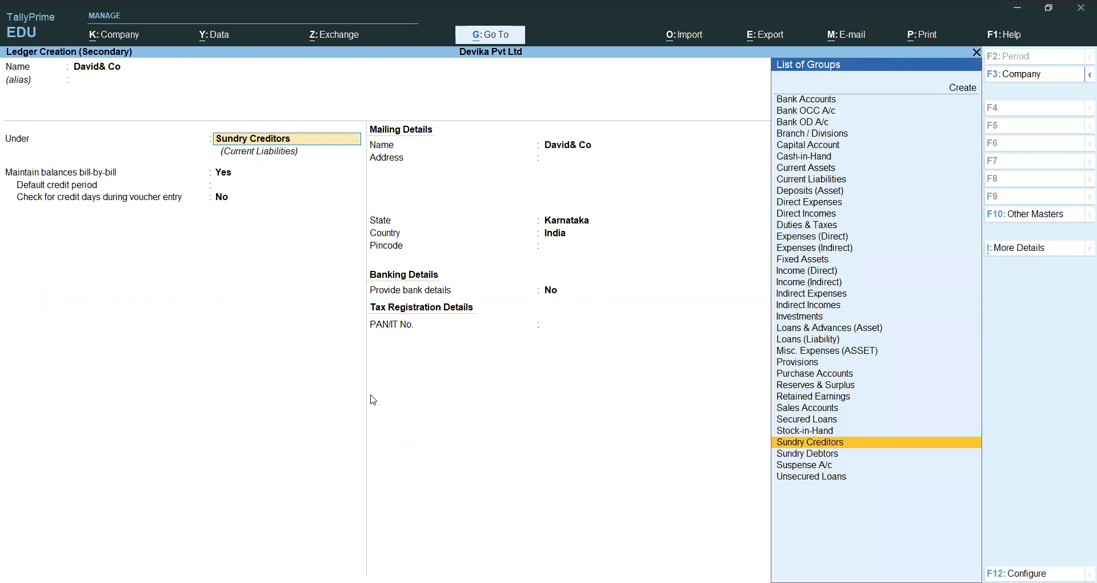
text(s)
key(Down)
key(Down)
key(Down)
key(Down)
key(Return)
key(Return)
key(Return)
key(Return)
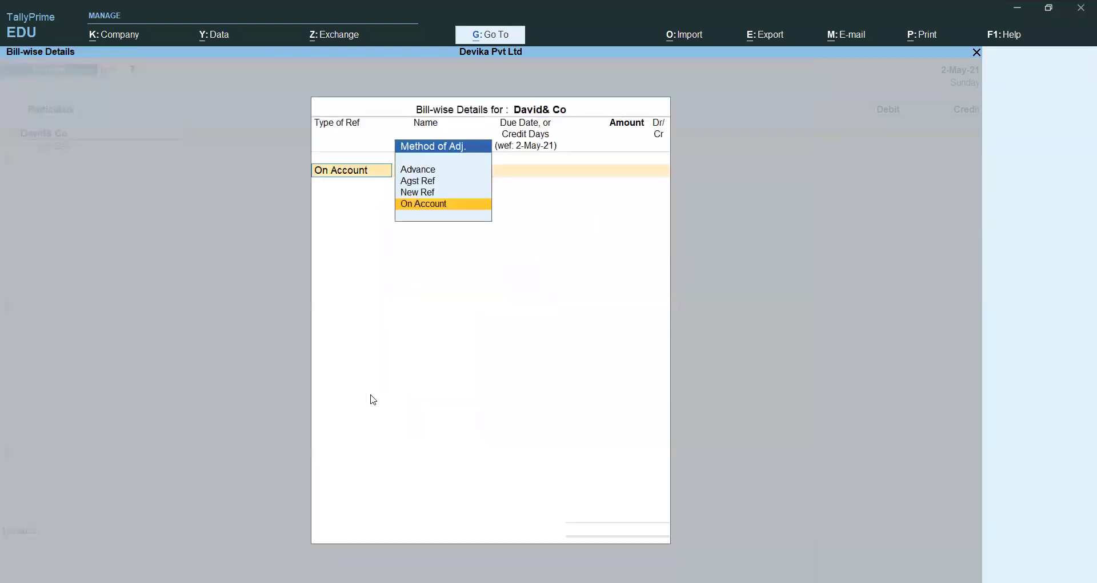
Record 6,000 received from David& Co as New Ref 7 without a due date
key(Up)
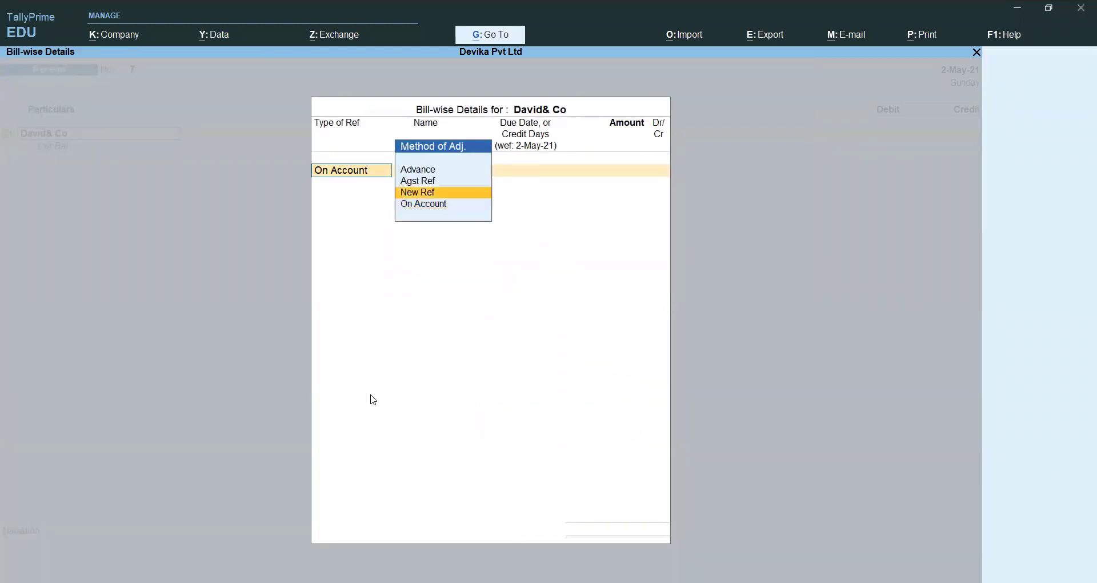
key(Return)
key(Return)
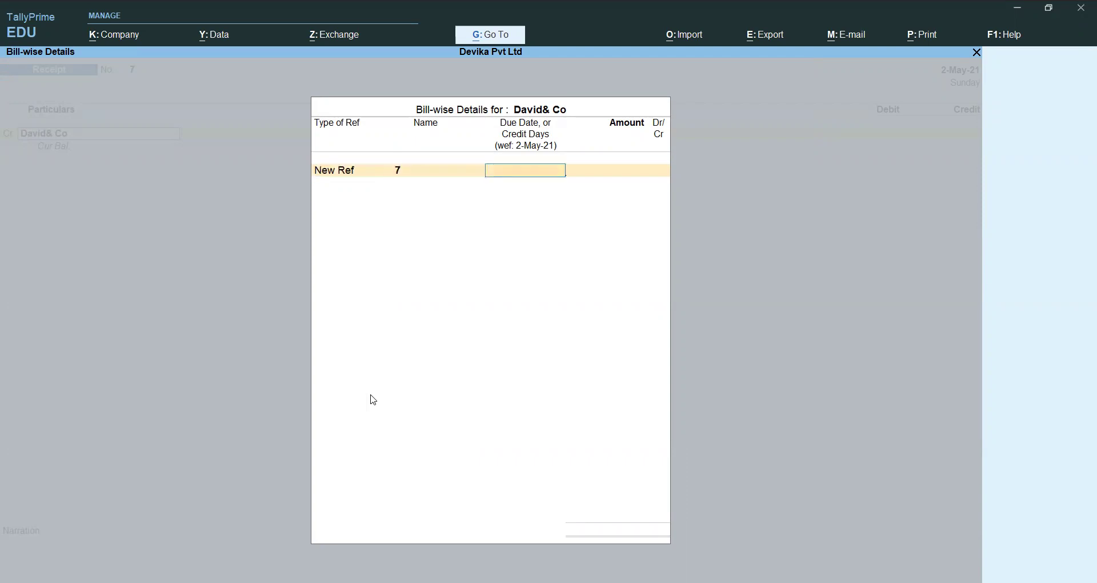
key(Return)
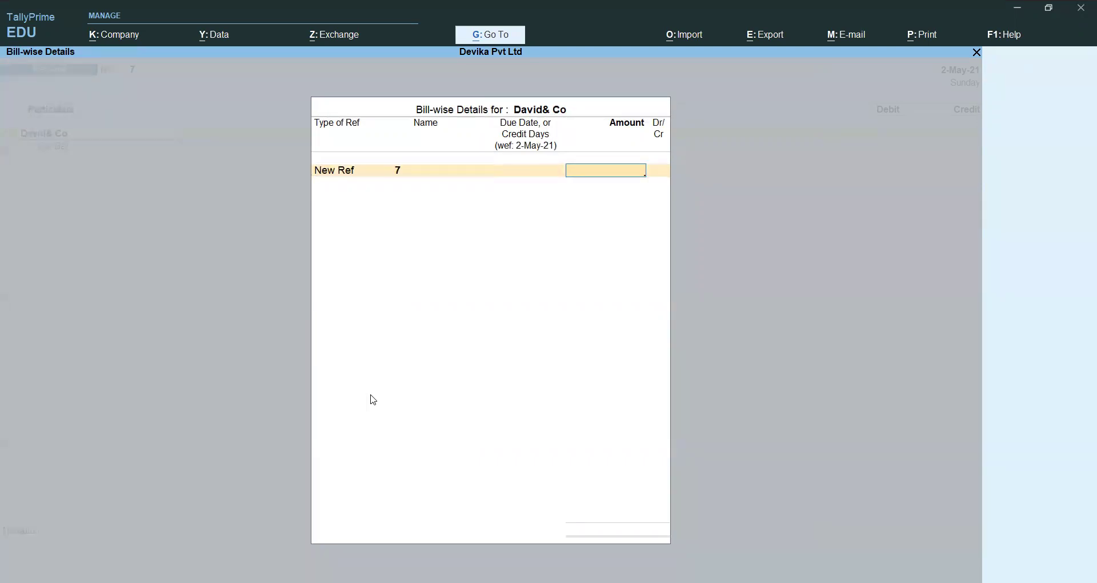
text(6,)
text(000)
key(Return)
key(Return)
key(Return)
Debit Cash for the 6,000 from David& Co and save the receipt voucher
text(Ca)
key(Down)
key(Return)
key(Return)
key(Return)
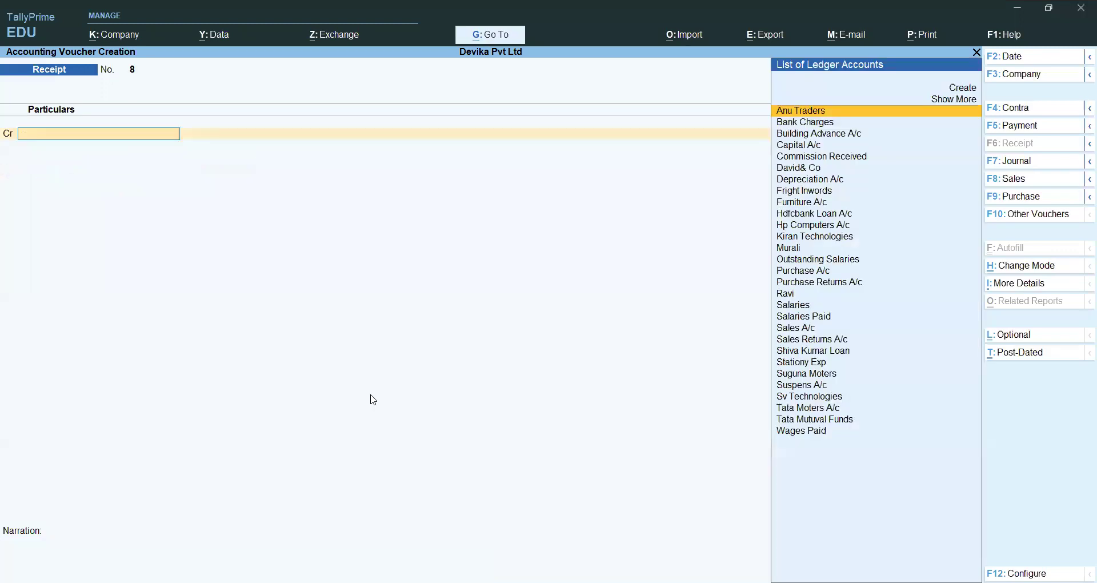
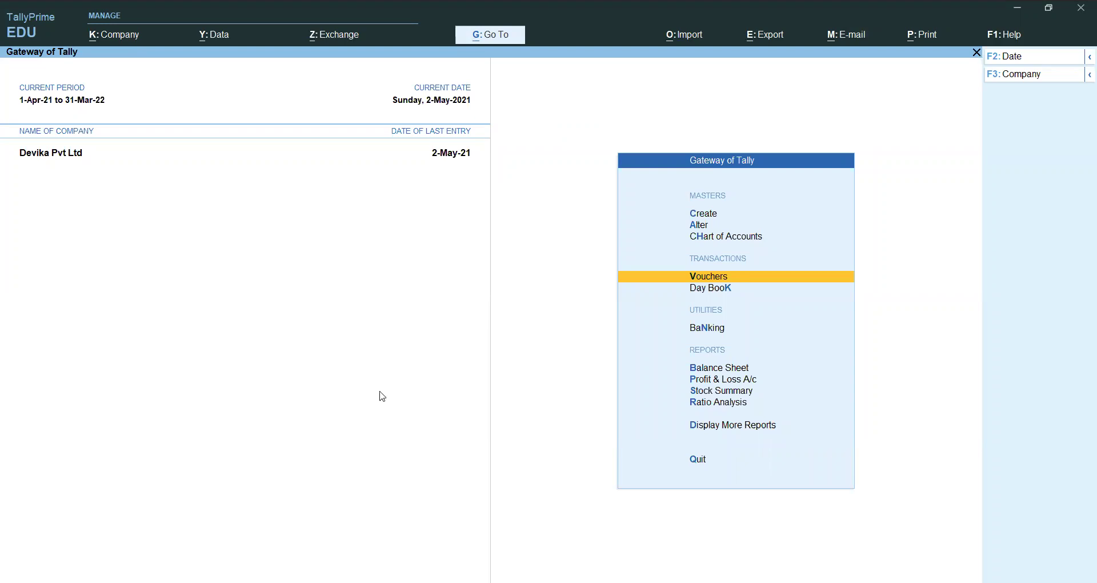
Review the outstanding Receivables report with the vouchers behind the pending bill shown in detail
click(759, 426)
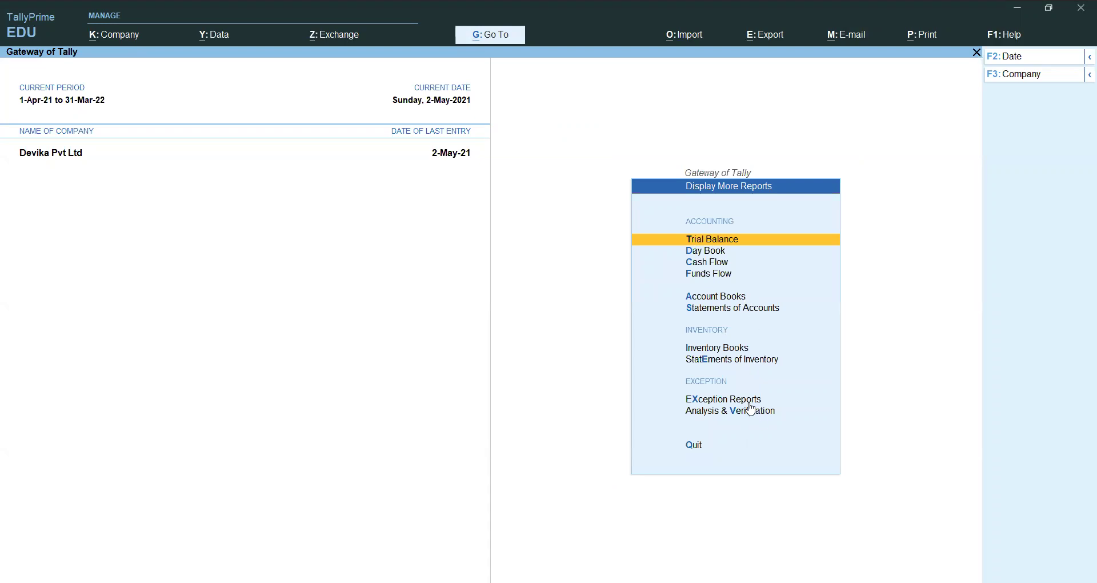
click(737, 314)
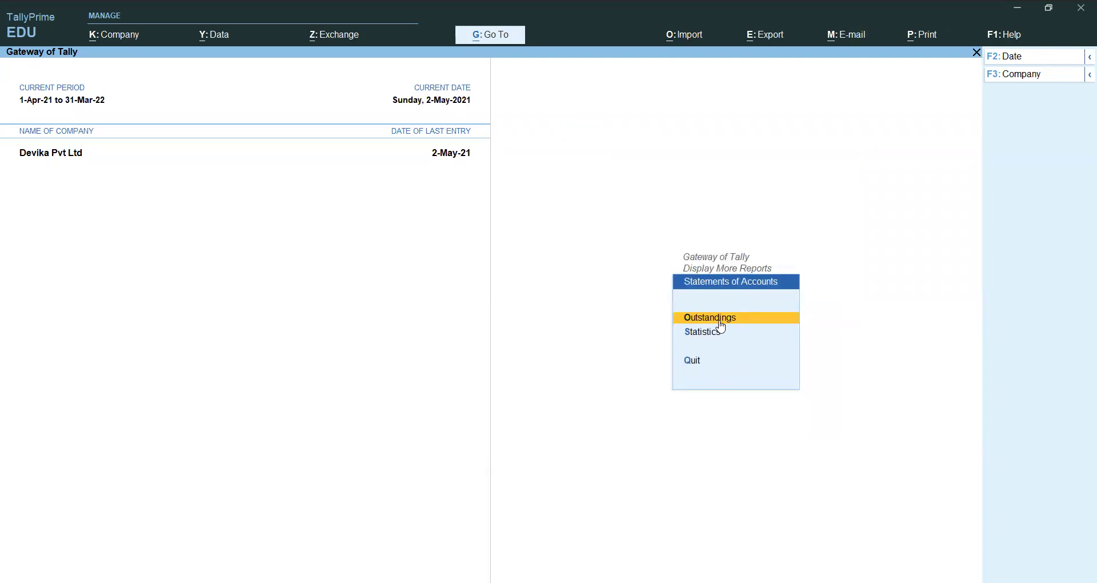
click(720, 321)
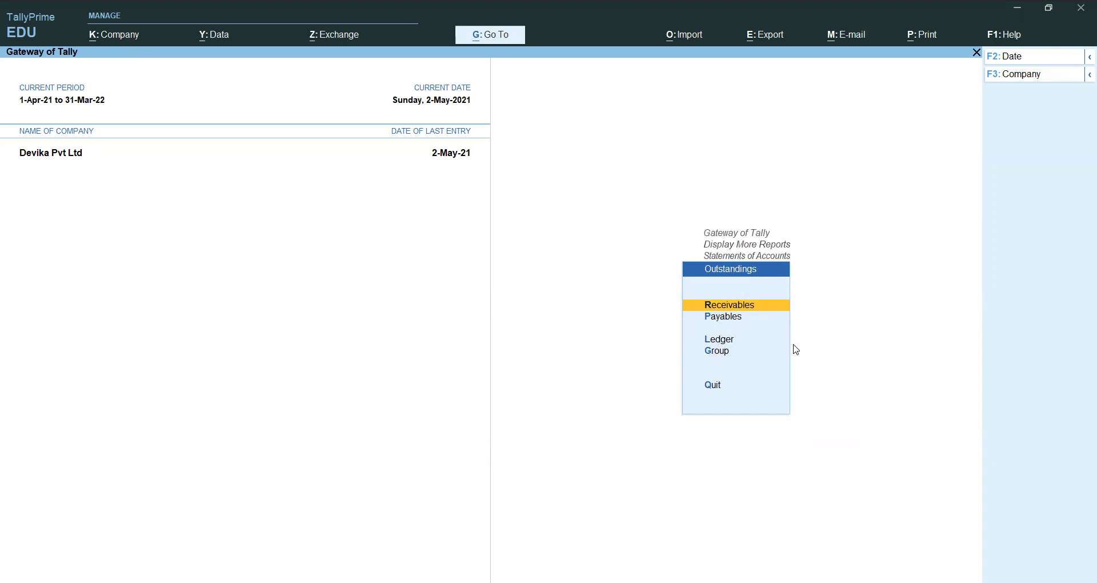
click(741, 309)
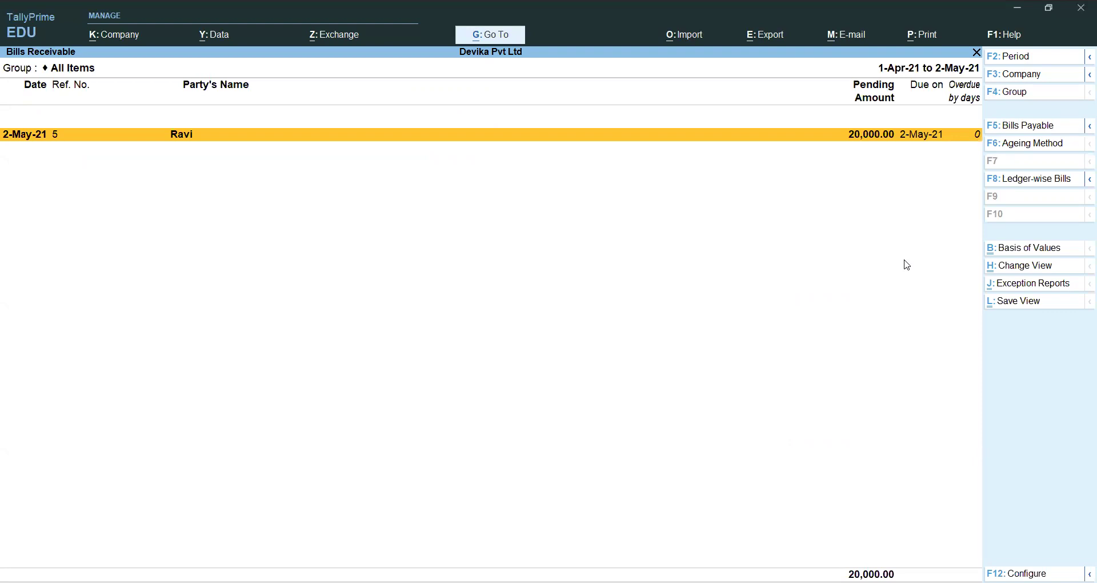
key(alt+F1)
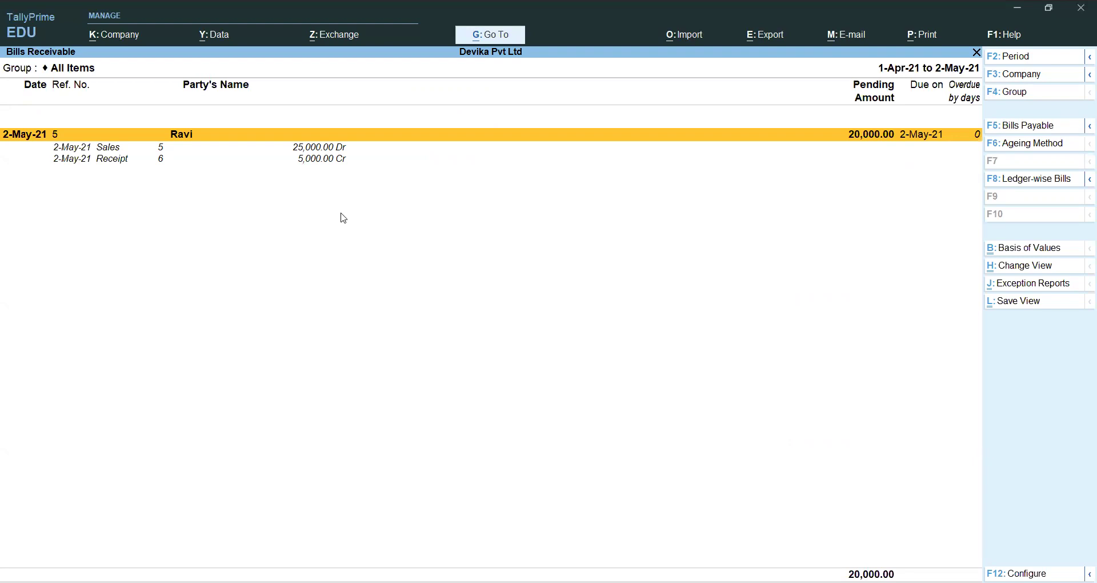
key(Escape)
Review the outstanding Payables report, expanding the vouchers behind both Anu Traders bills and the David& Co bill
key(Down)
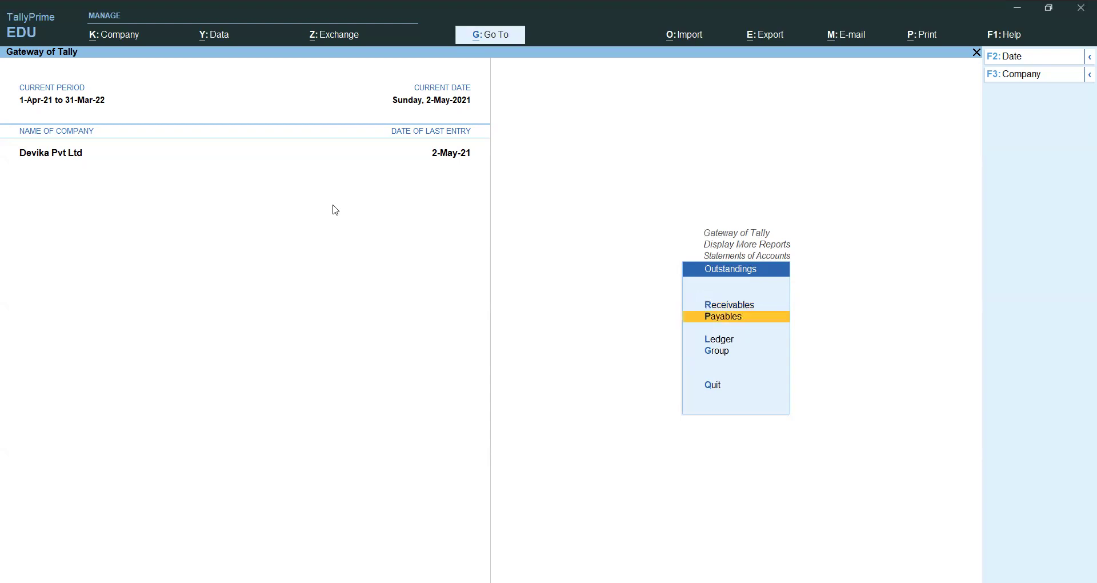
key(Return)
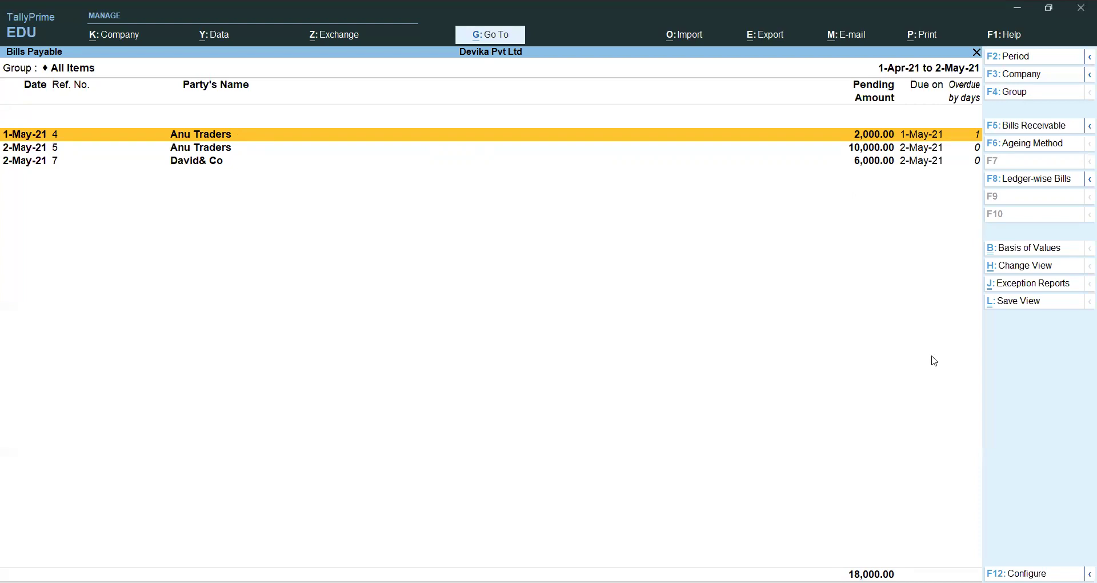
key(shift+Return)
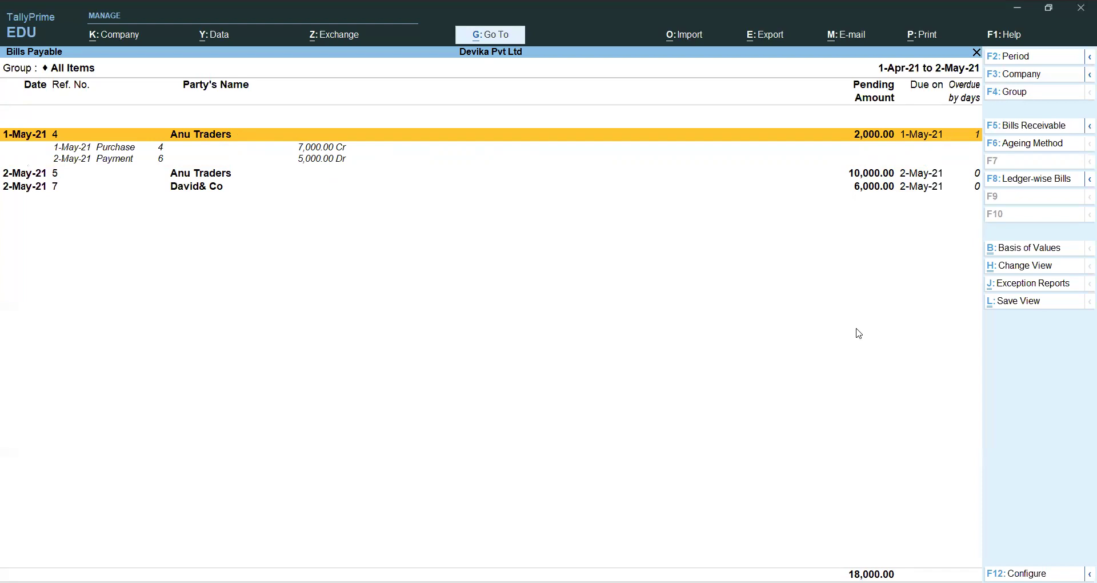
key(Down)
key(Down)
key(Down)
key(shift+Return)
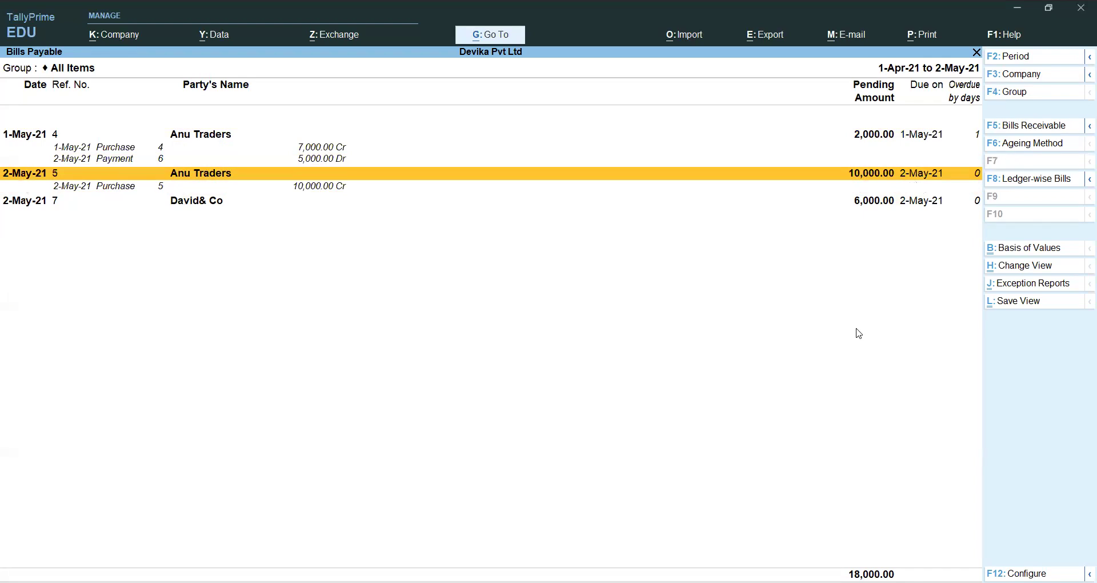
key(Down)
key(Down)
key(shift+Return)
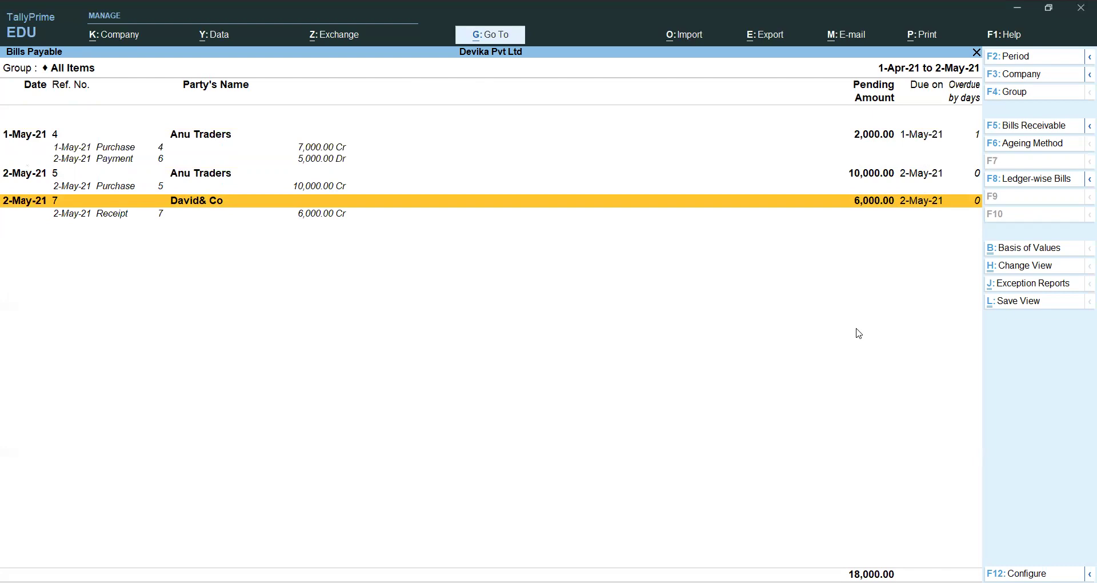
key(Escape)
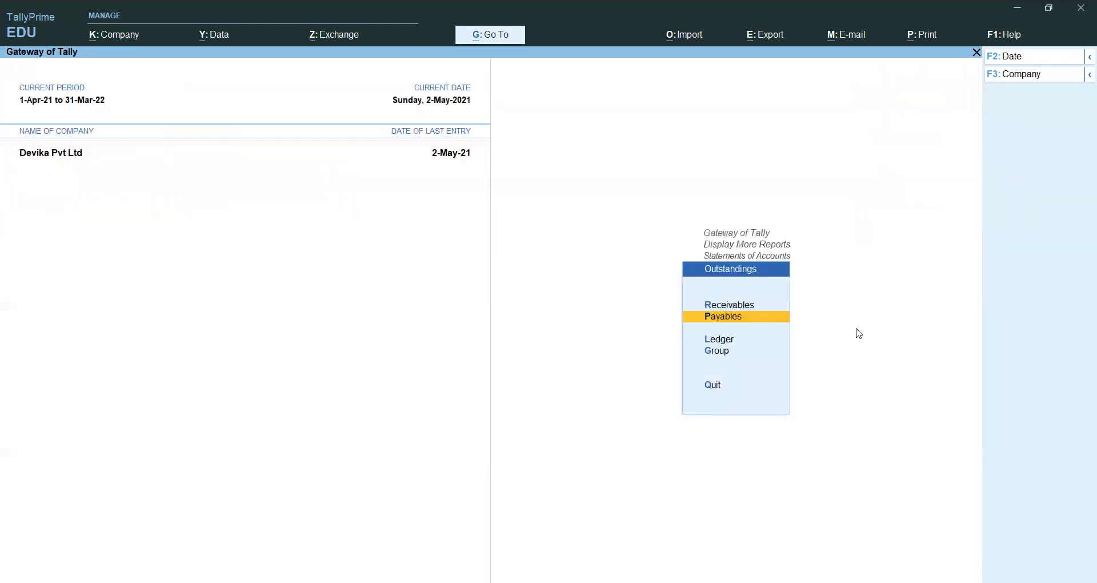
Review the ledger outstandings of Anu Traders, keeping the existing report period
key(Down)
key(Return)
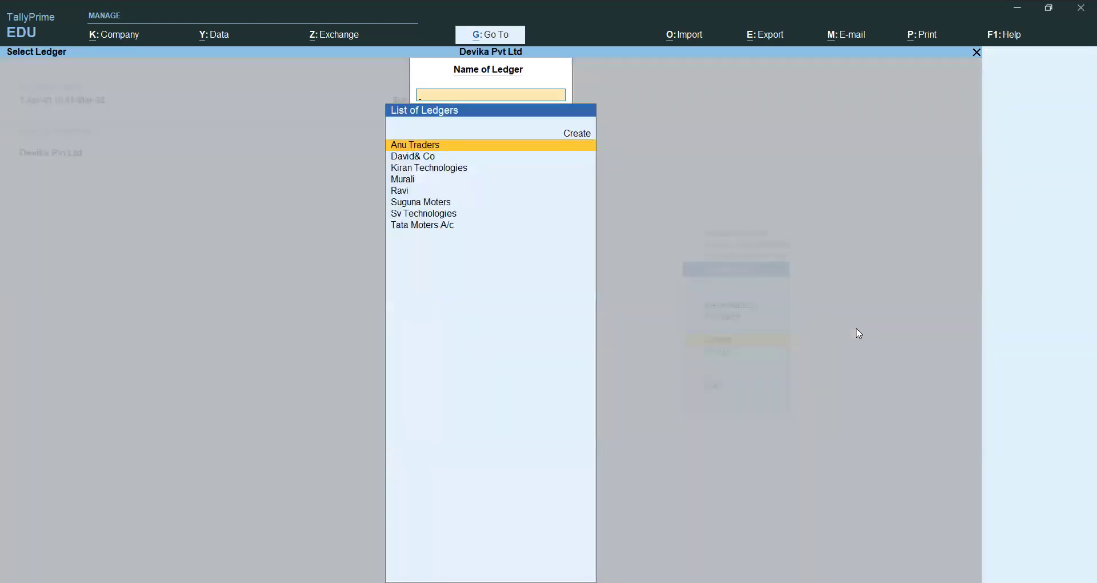
key(Return)
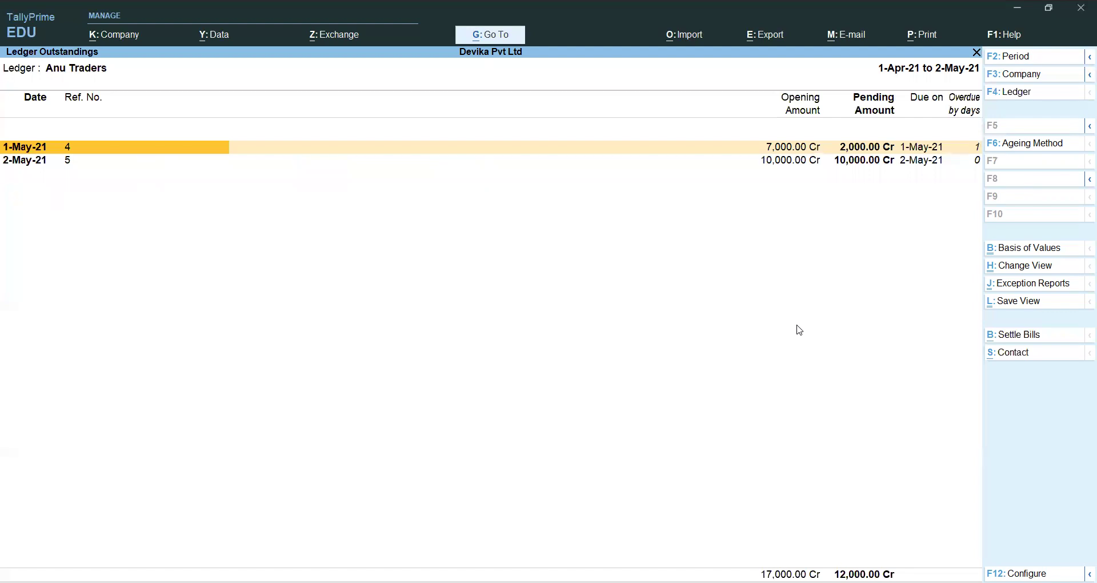
click(1035, 60)
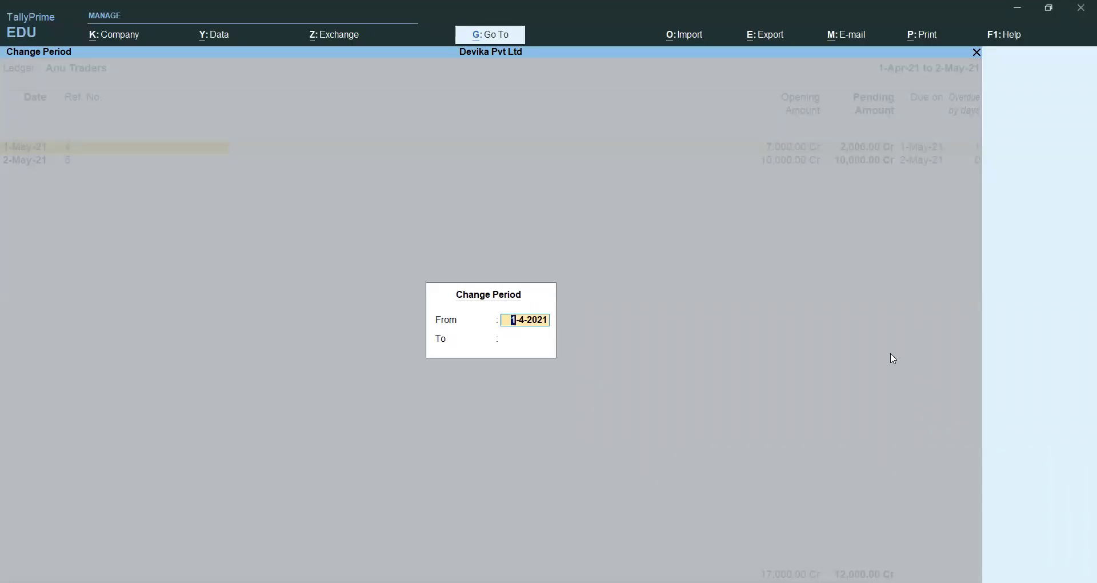
key(BackSpace)
key(Escape)
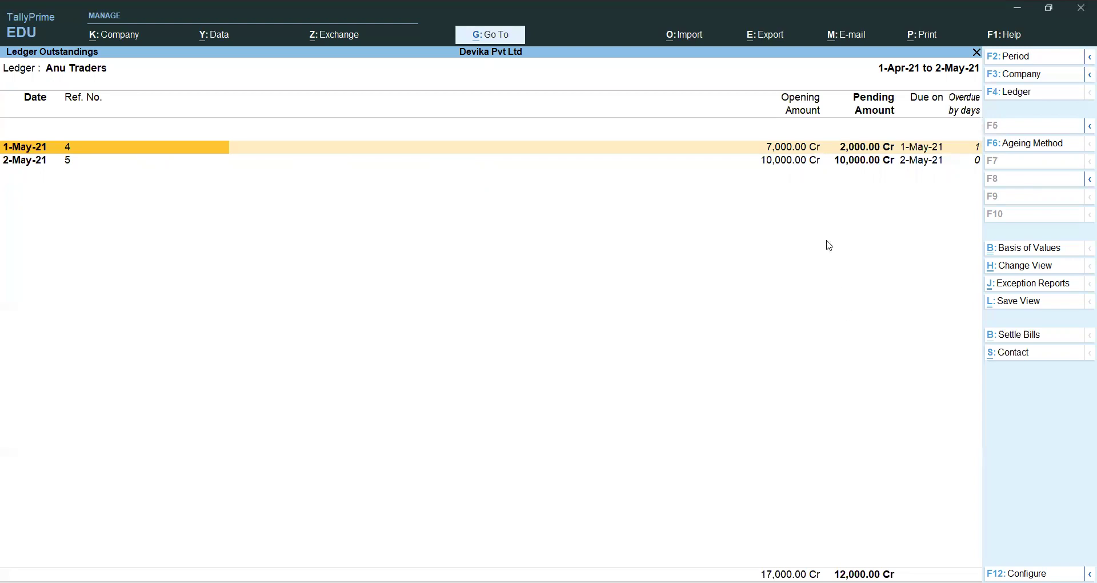
Switch the ledger outstandings report to Kiran Technologies and review its pending amount
click(1029, 98)
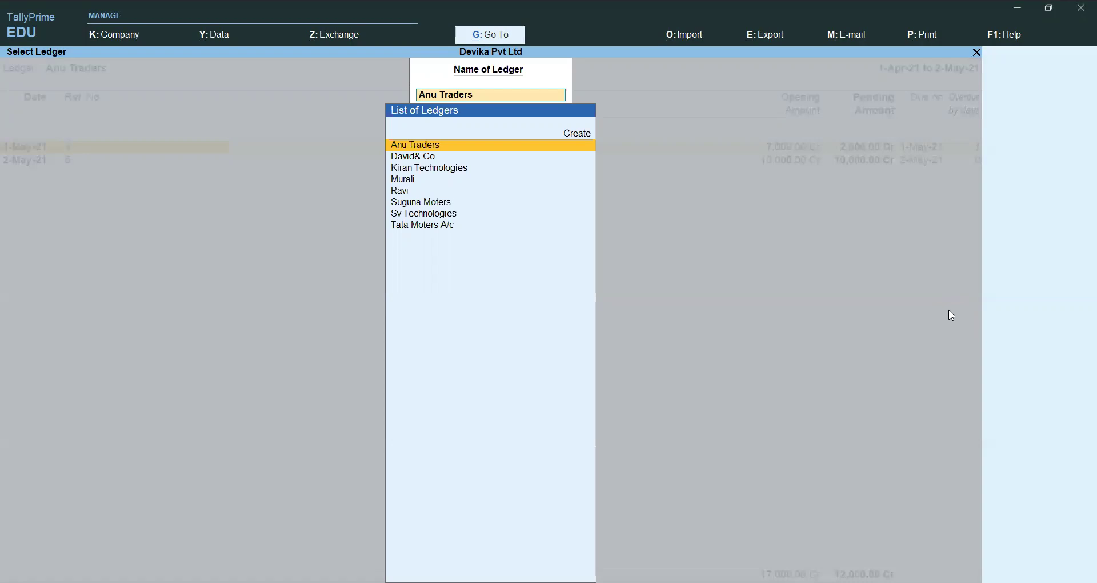
key(Down)
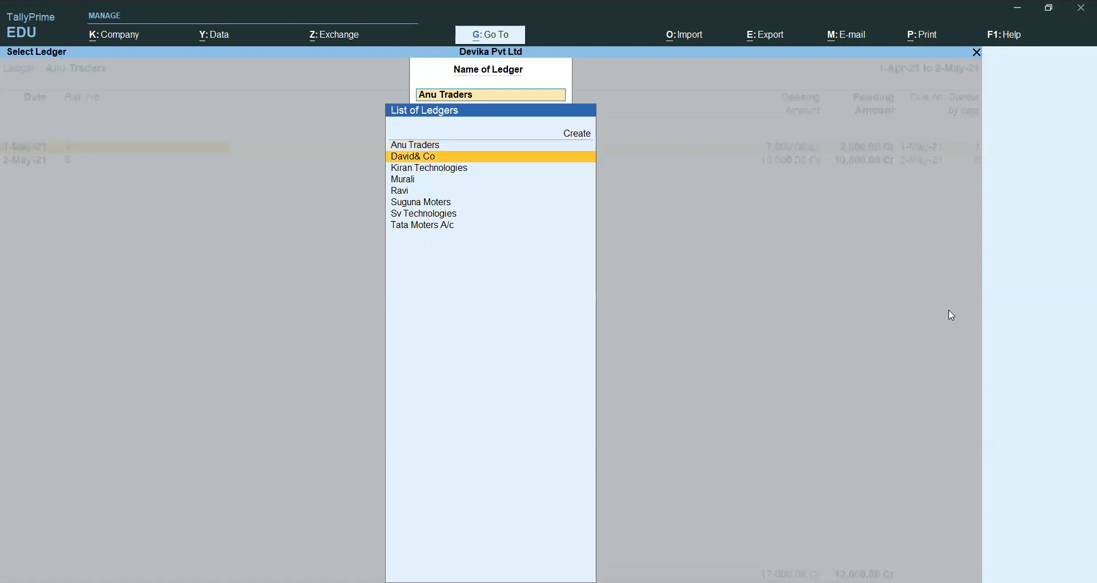
key(Down)
key(Down)
key(Down)
key(Down)
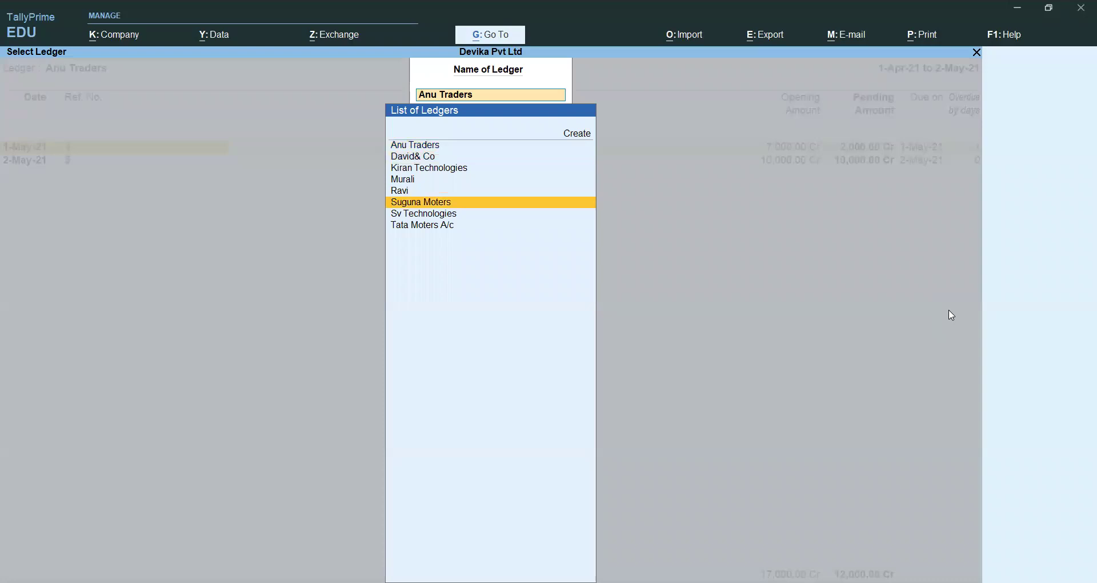
key(Up)
key(Up)
key(Up)
key(Return)
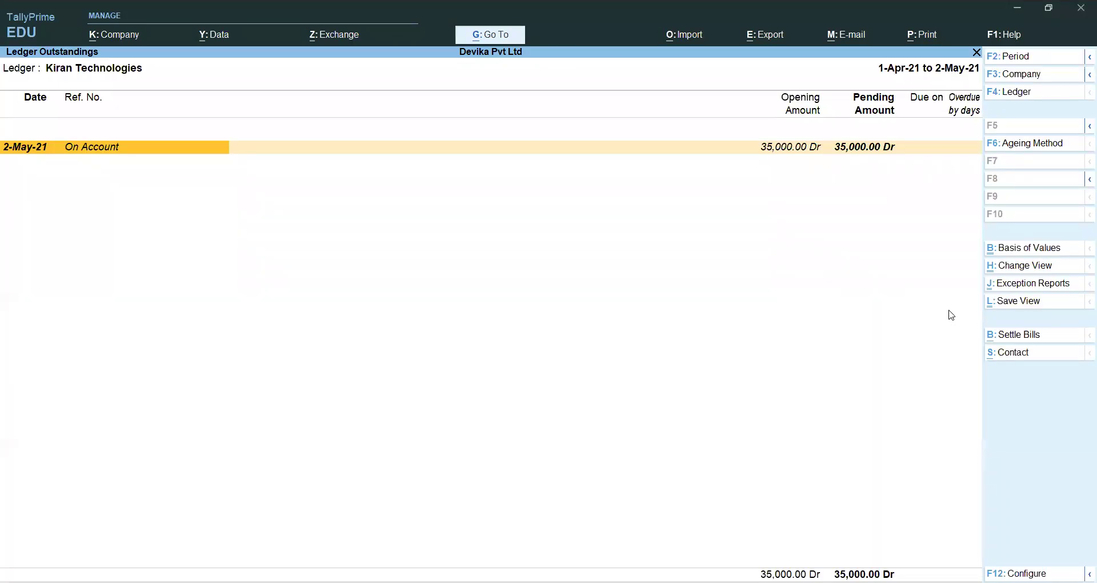
Review the ledger outstandings of Tata Moters A/c
key(Escape)
key(Down)
key(Down)
key(Down)
key(Down)
key(Down)
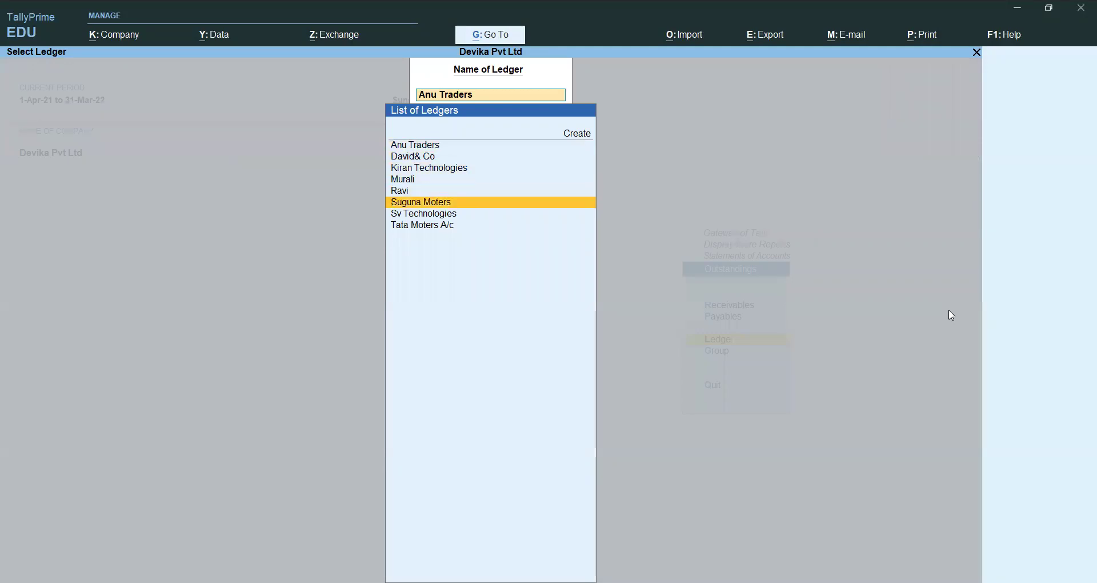
key(Down)
key(Down)
key(Return)
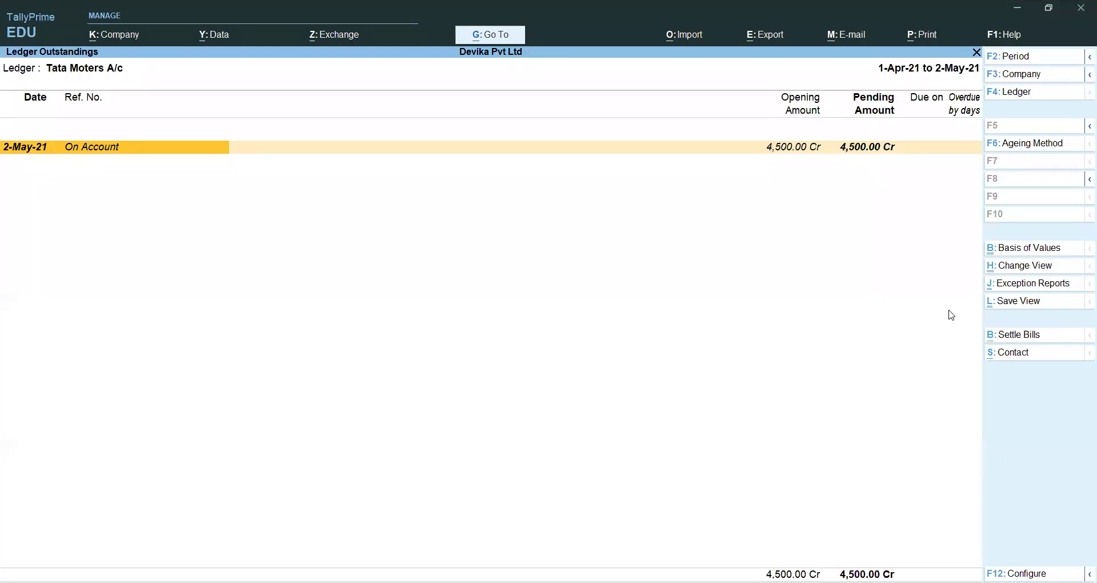
Review the ledger outstandings of the individual party listed directly above Suguna Moters
key(Escape)
key(Up)
key(Up)
key(Up)
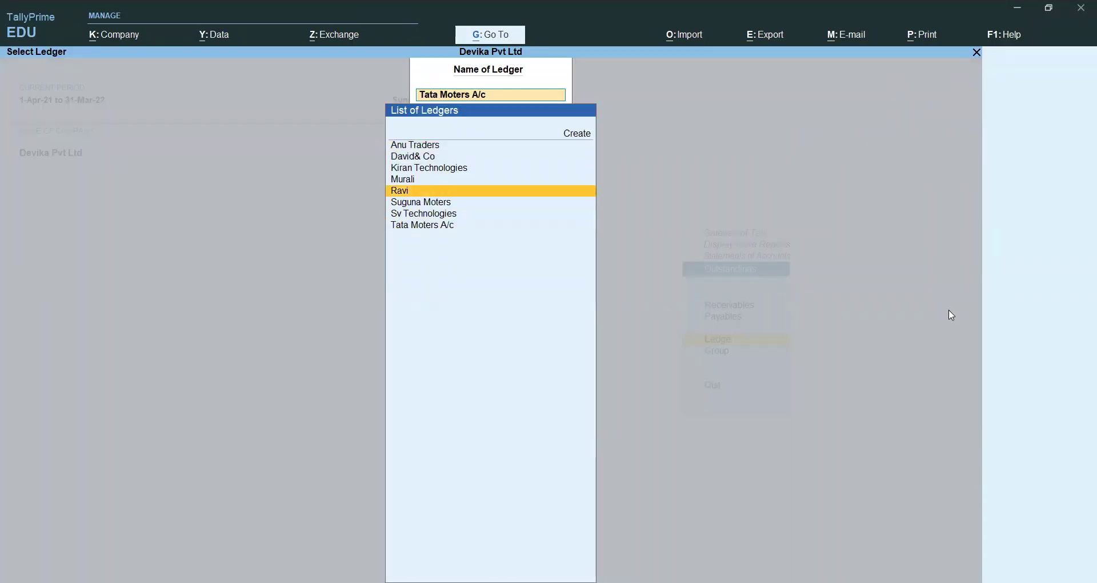
key(Return)
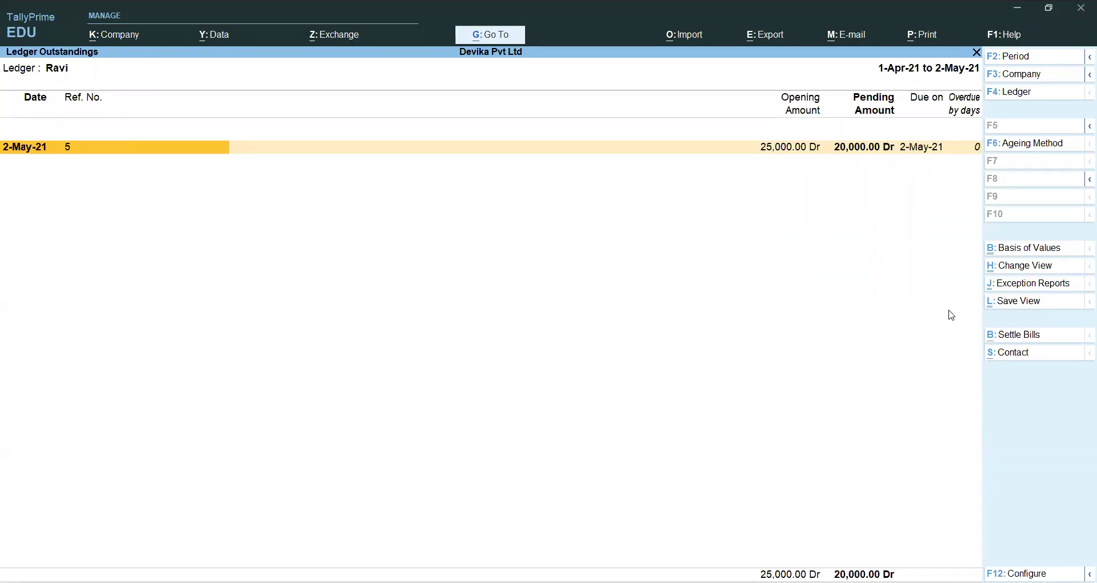
Review the group outstandings of Sundry Creditors, going through the listed parties down to Tata Moters A/c
key(Escape)
key(Escape)
key(Down)
key(Return)
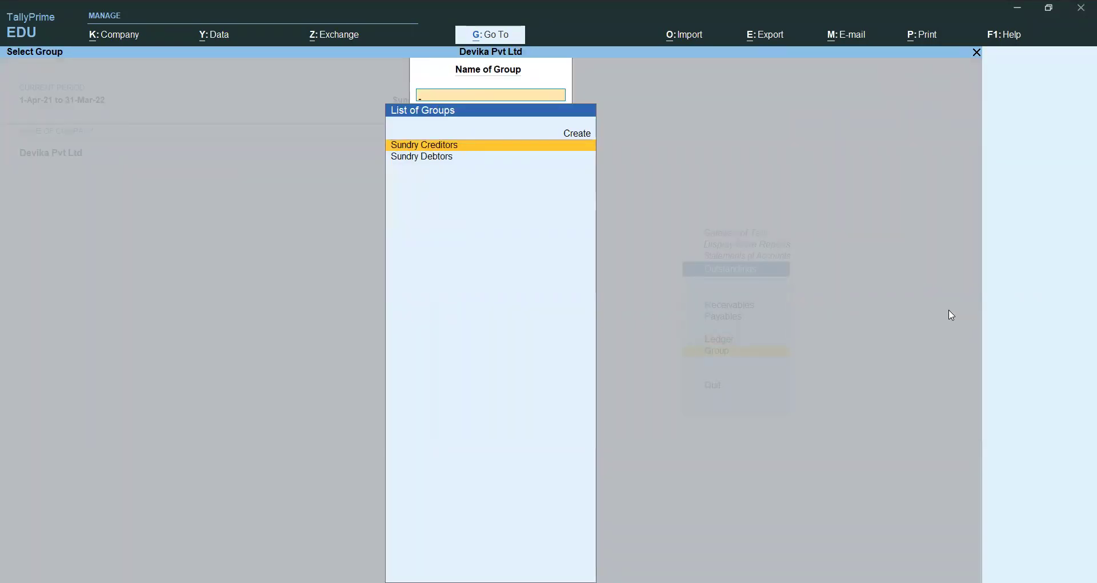
key(Return)
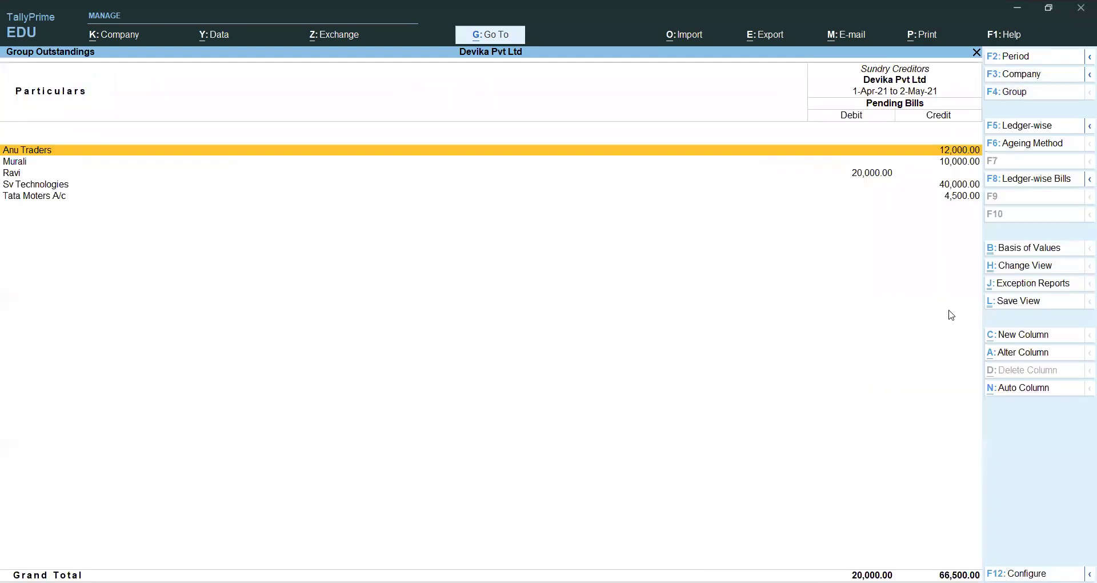
key(Down)
key(Down)
key(Down)
key(Down)
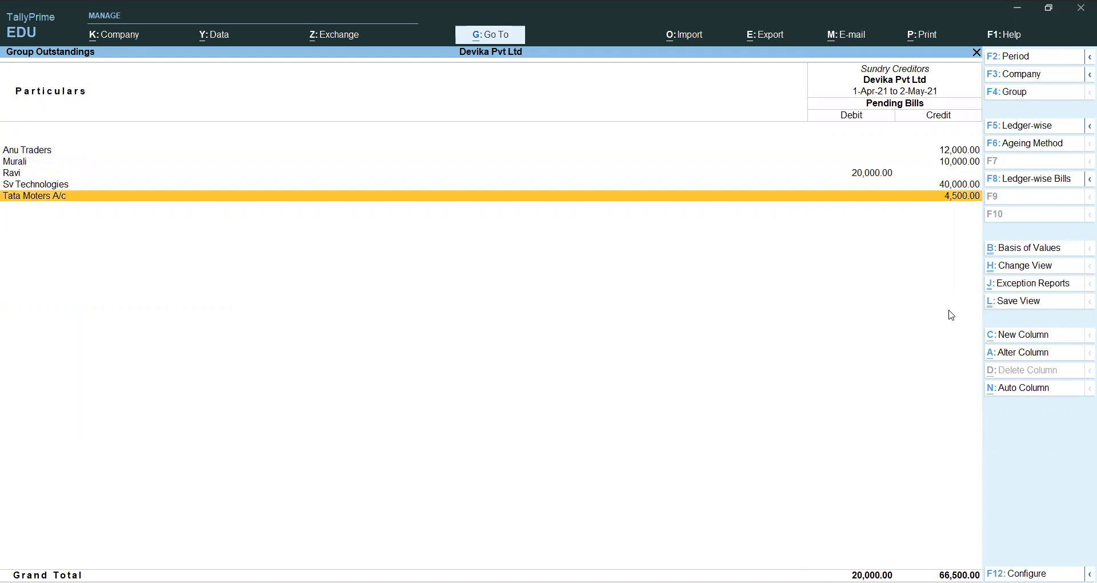
Review the group outstandings of Sundry Debtors and return to the Gateway of Tally
key(F4)
key(Down)
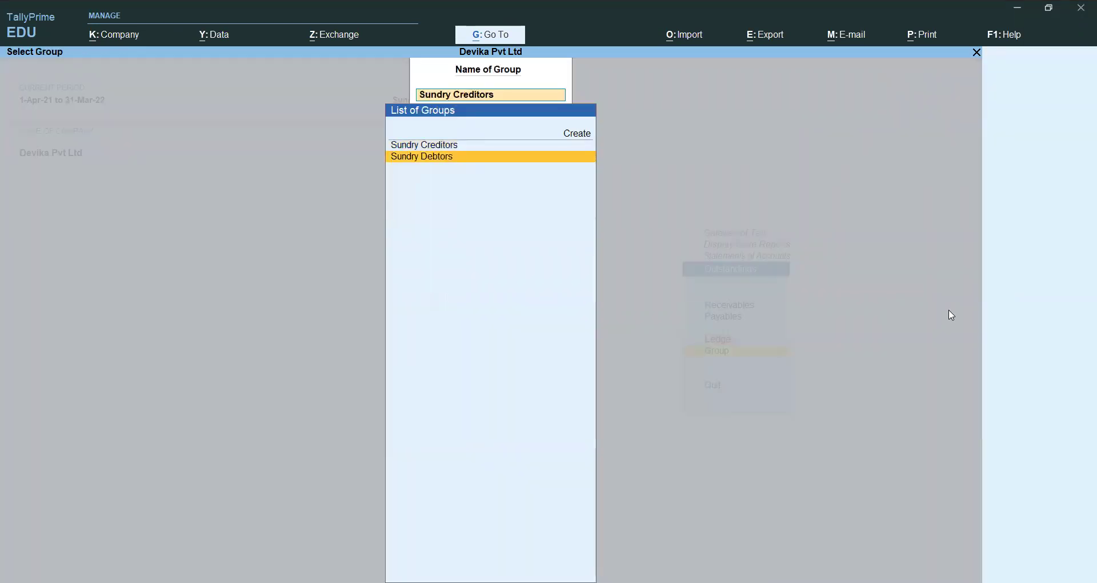
key(Return)
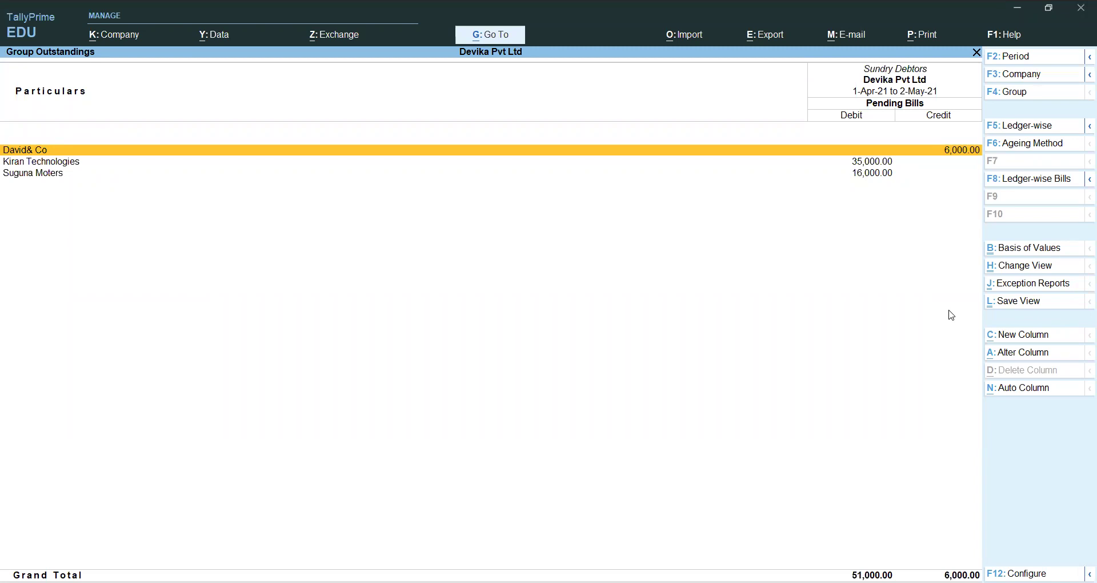
key(F4)
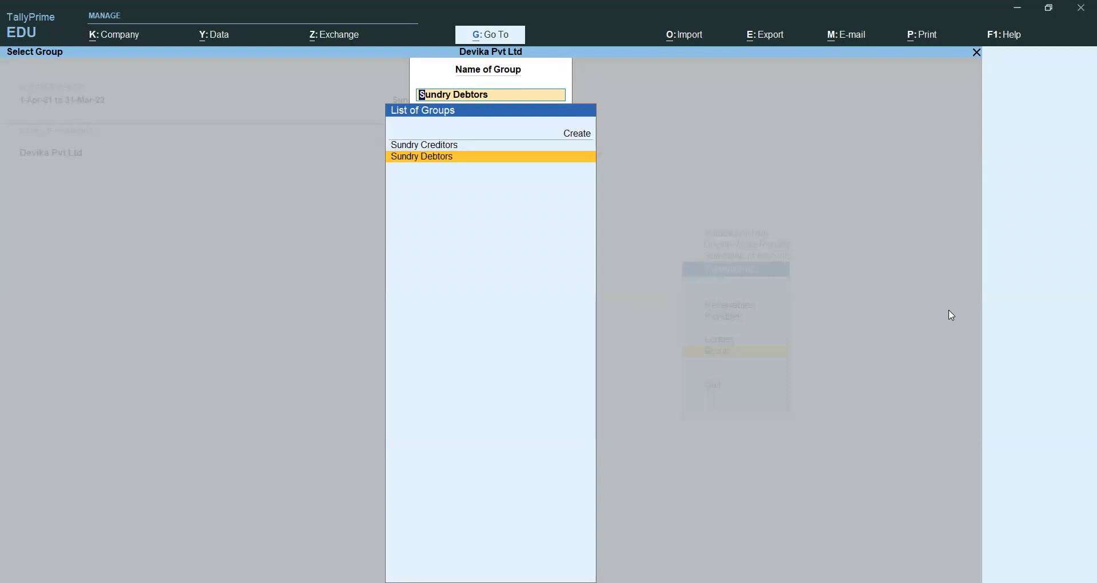
key(Escape)
key(Escape)
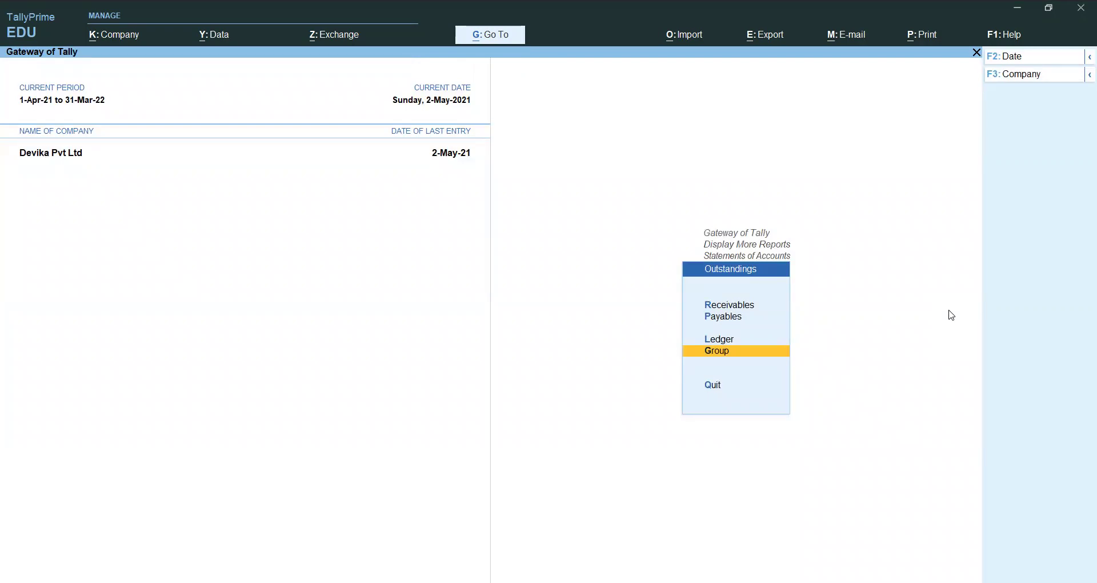
key(Escape)
key(Escape)
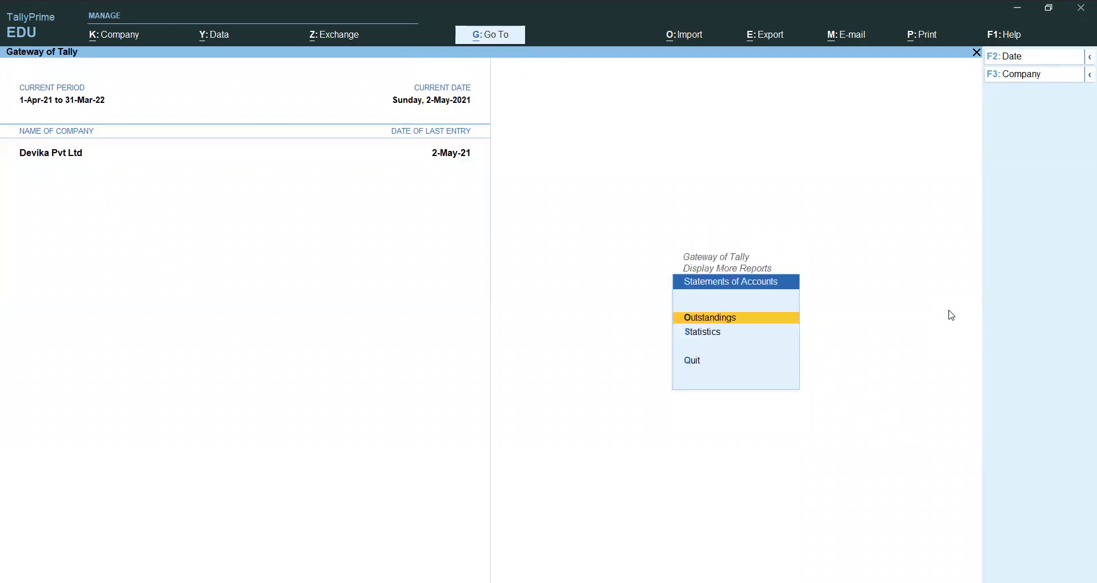
key(Escape)
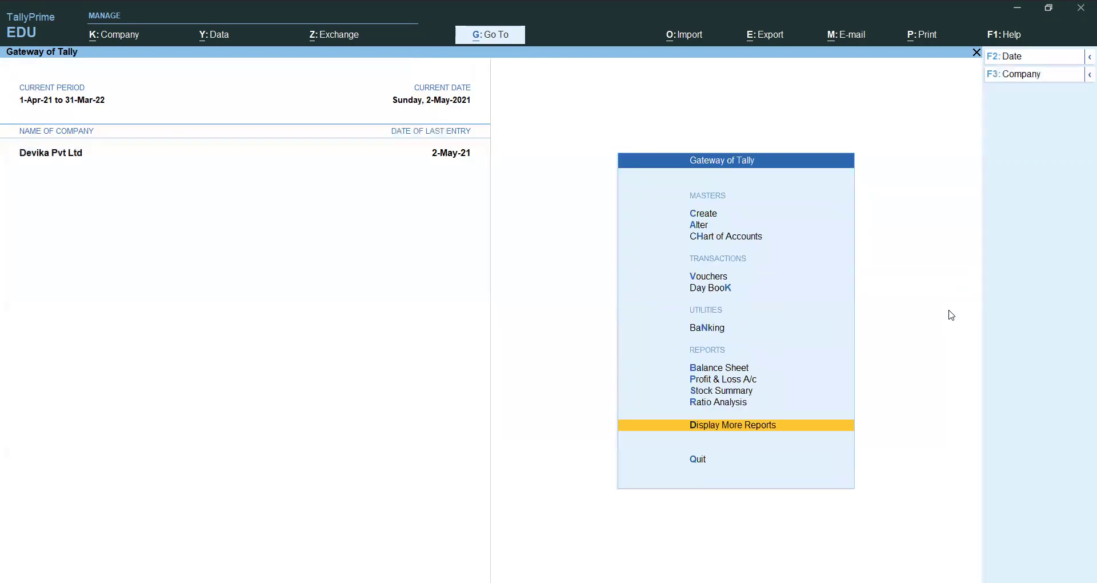
Start a payment voucher and debit Anu Traders for 2,000 as Agst Ref against pending bill 4
key(Up)
key(Up)
key(Up)
key(Up)
key(Up)
key(Up)
key(Up)
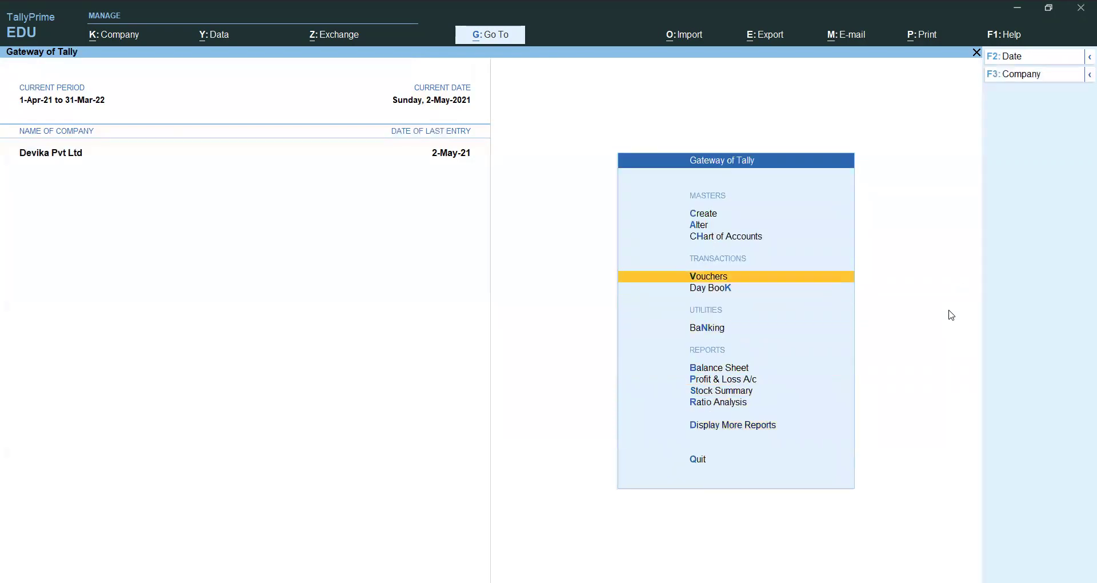
key(Return)
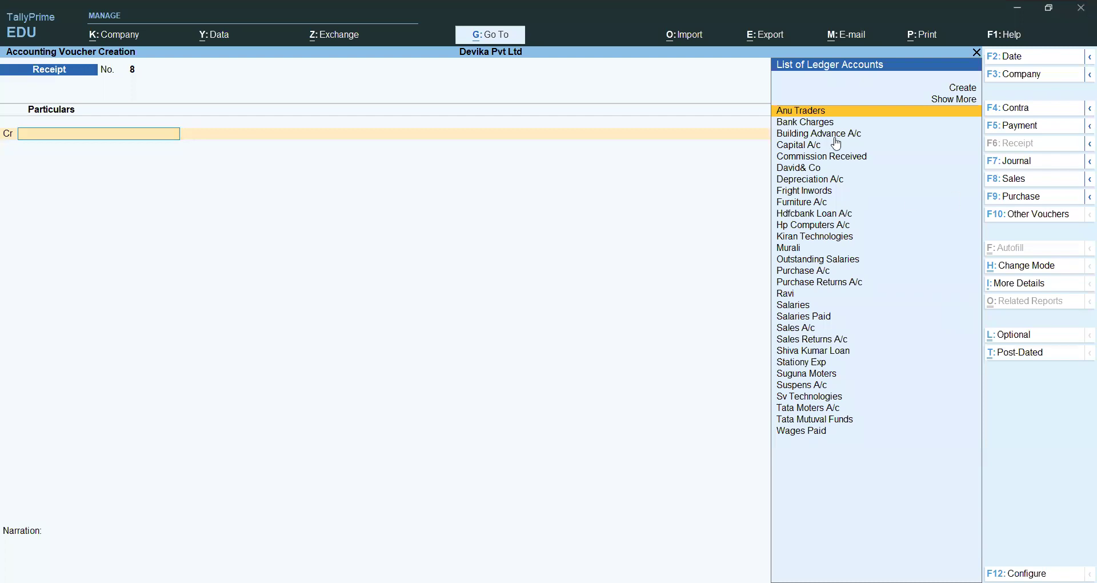
click(1034, 126)
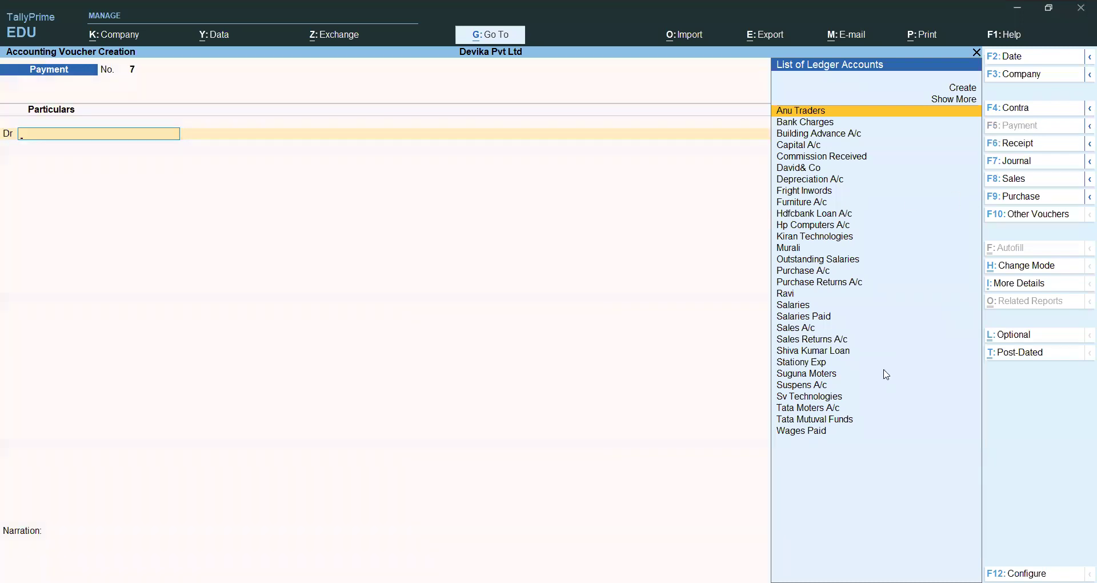
key(Return)
key(Return)
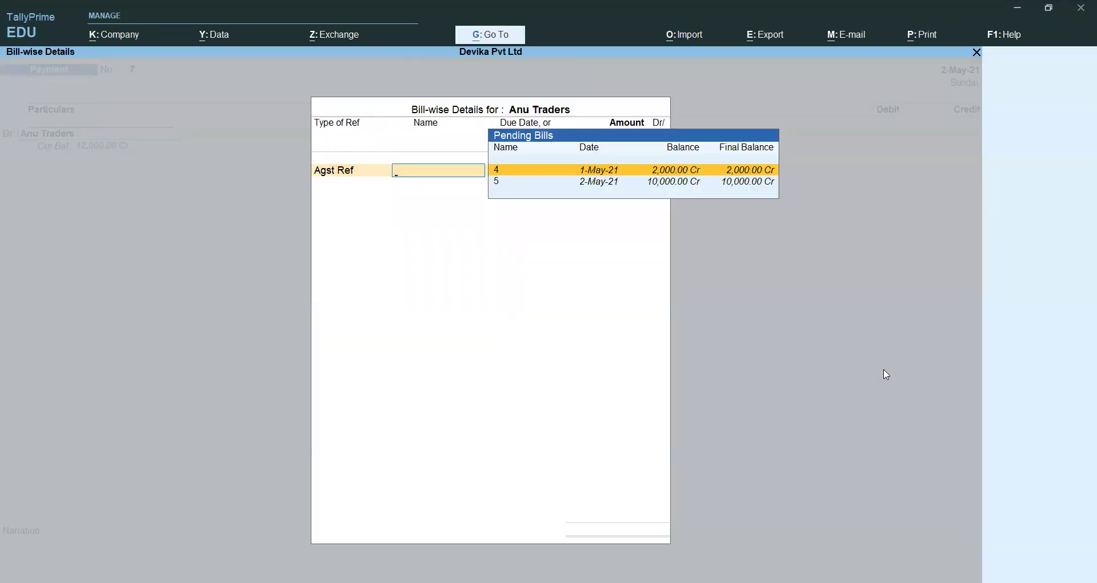
key(Return)
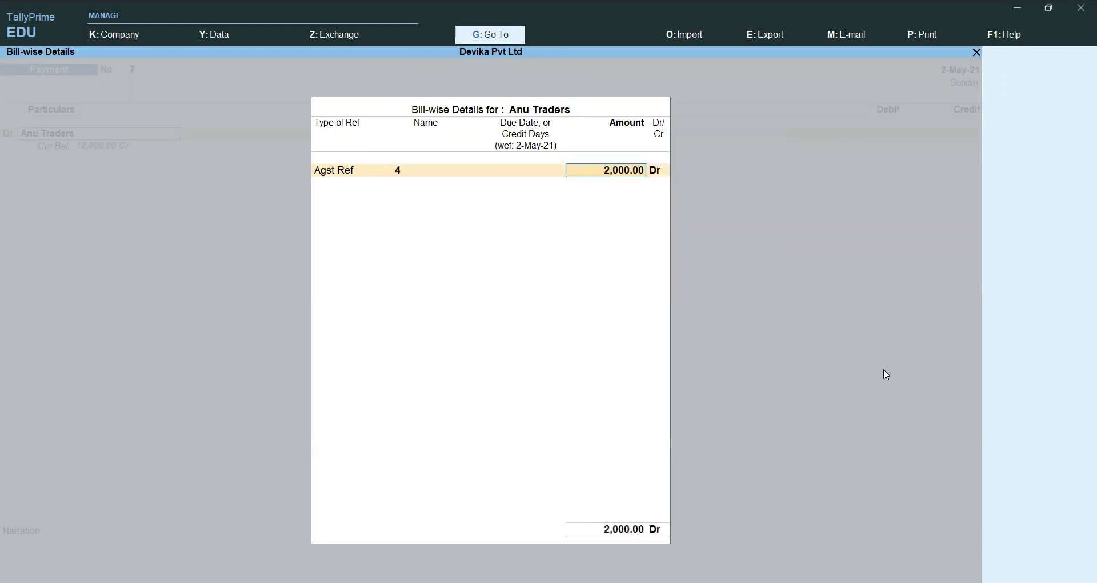
key(Return)
key(Return)
key(Return)
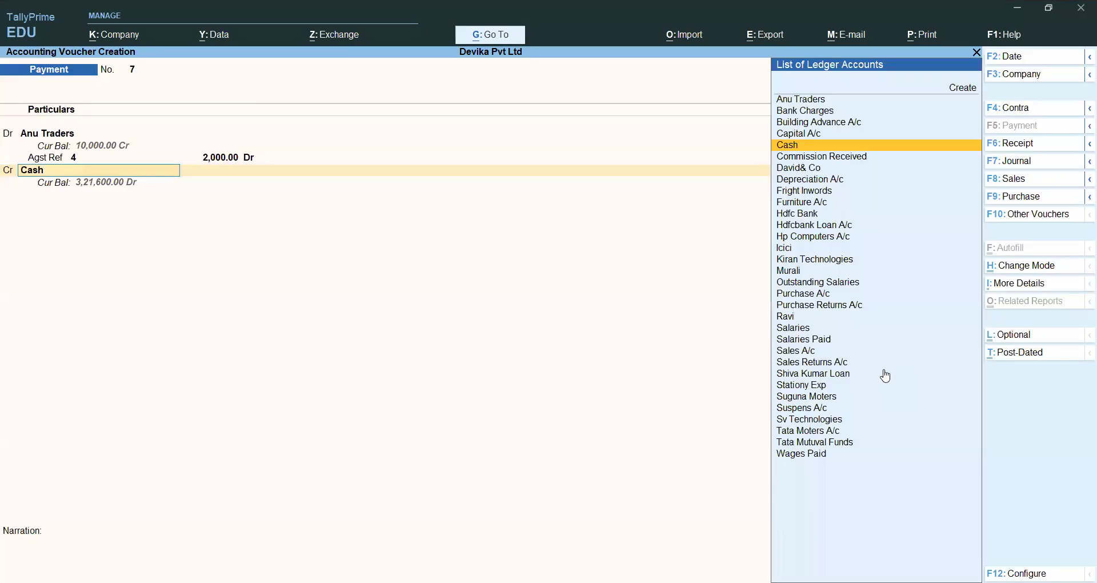
Credit Cash for the 2,000 paid to Anu Traders and save the payment voucher
key(Return)
key(Return)
key(Return)
key(Return)
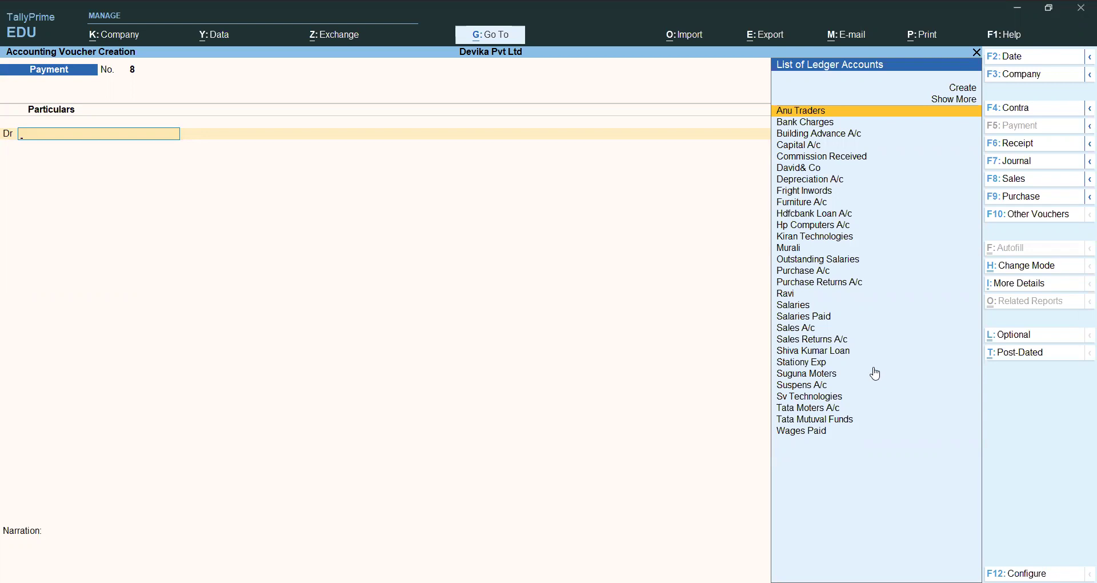
Start a sales voucher with David& Co as the party account and accept the default party details
click(1029, 186)
click(486, 367)
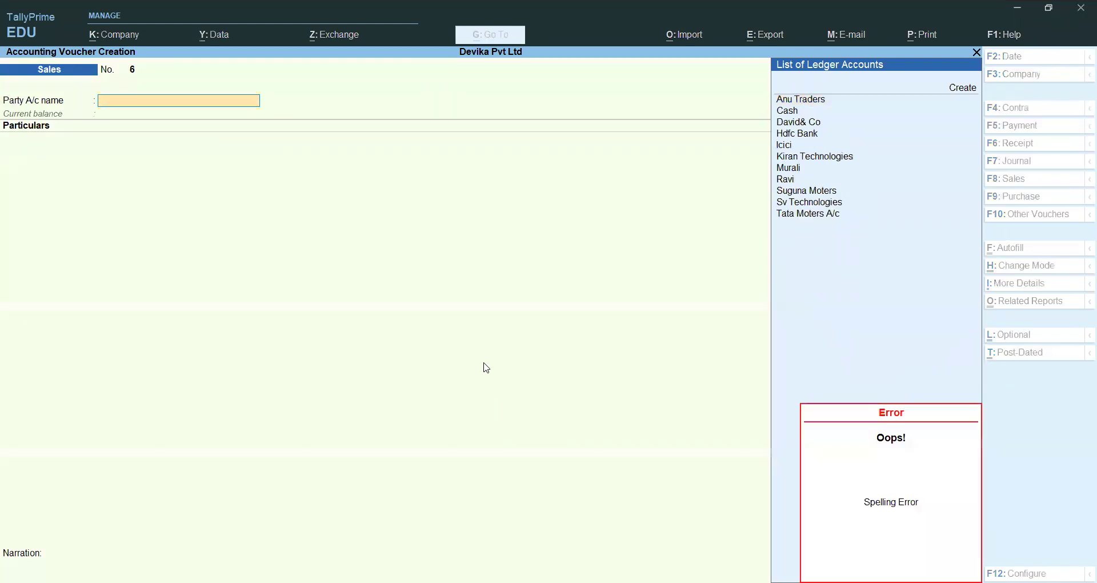
click(486, 368)
key(Up)
key(Up)
key(Up)
key(Up)
key(Up)
key(Up)
key(Up)
key(Up)
key(Up)
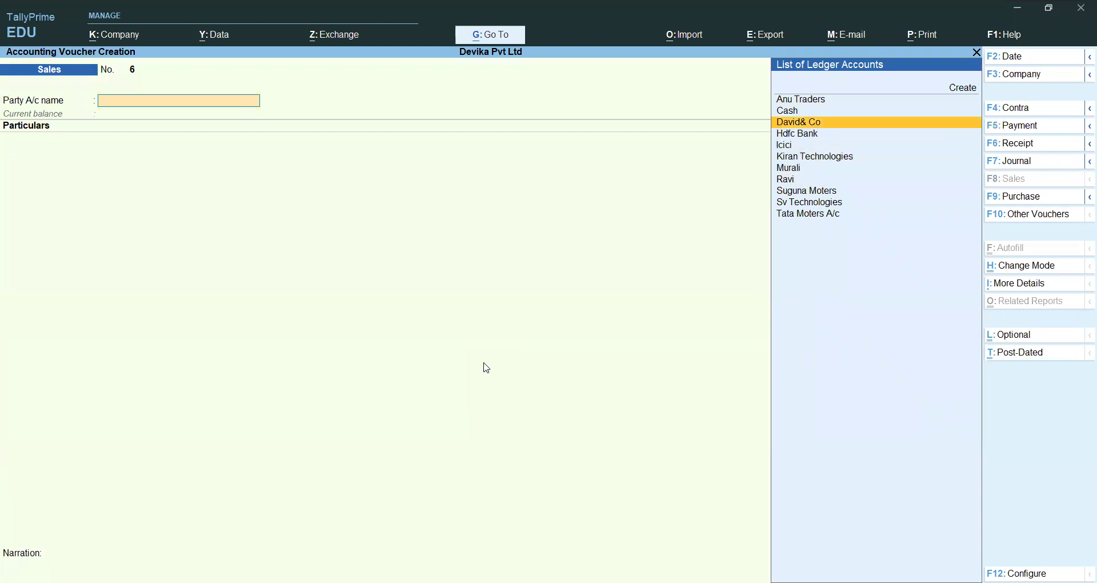
key(Return)
key(Return)
key(Return)
key(Return)
key(Return)
key(Return)
key(Return)
key(Return)
key(Return)
key(Return)
key(Return)
key(Return)
key(Return)
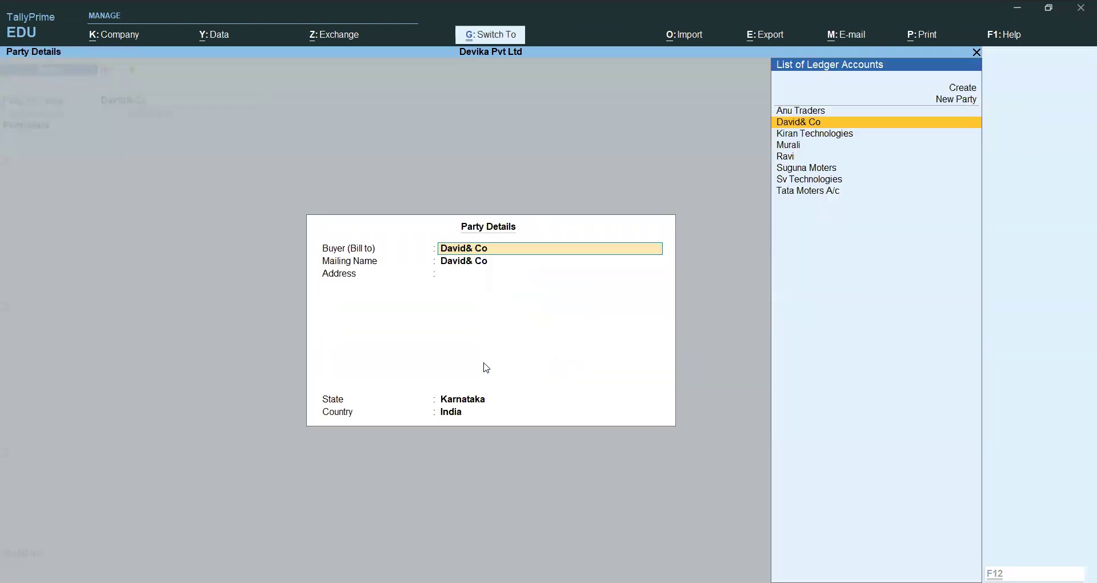
Enter Sales A/c with an amount of 6,000 in the David& Co sales voucher and open its bill-wise details
text(Sa)
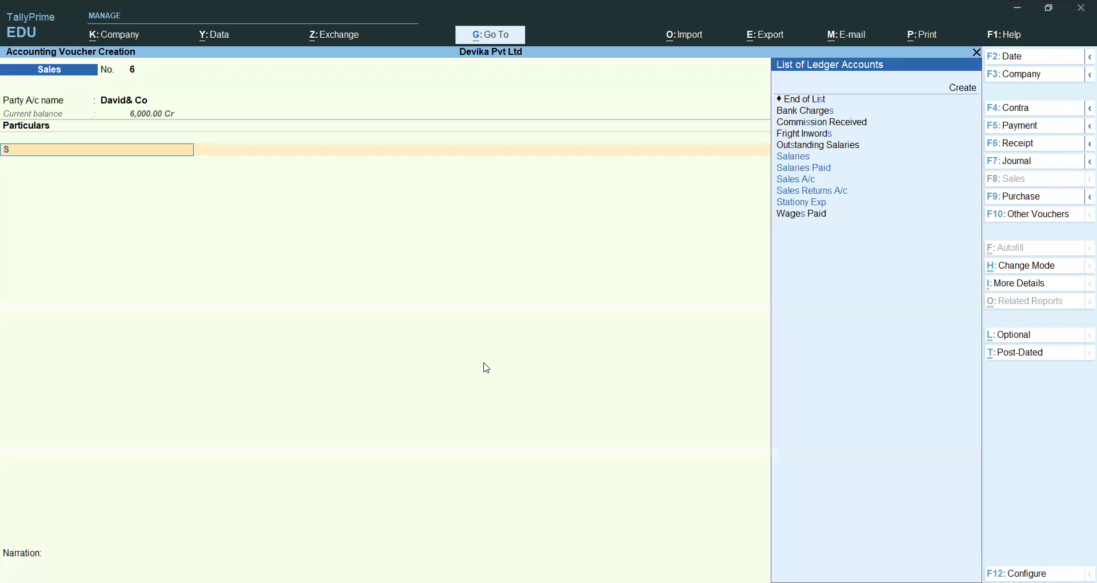
key(Down)
key(Down)
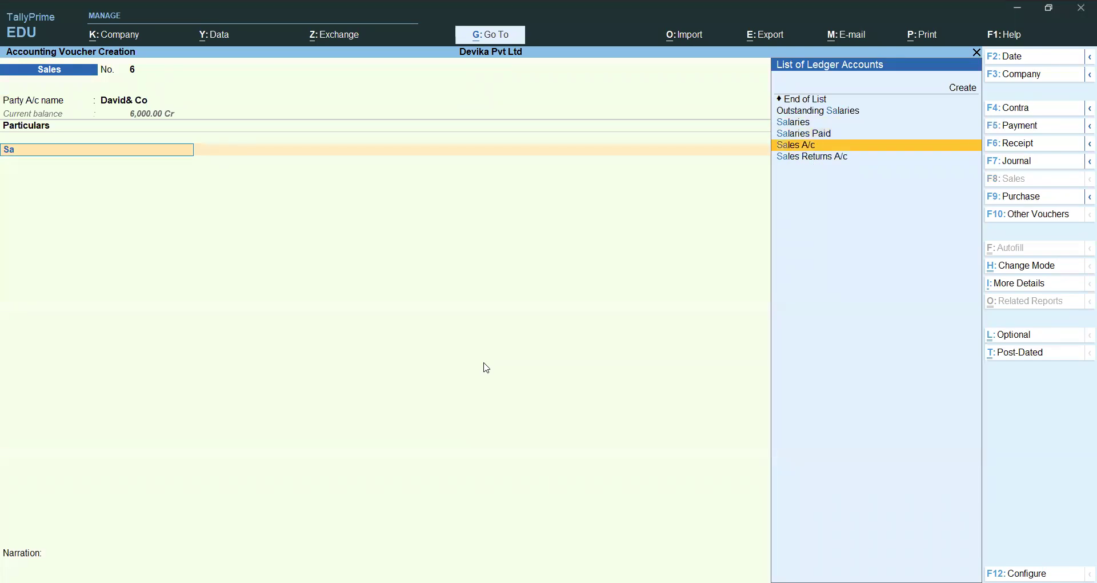
key(Return)
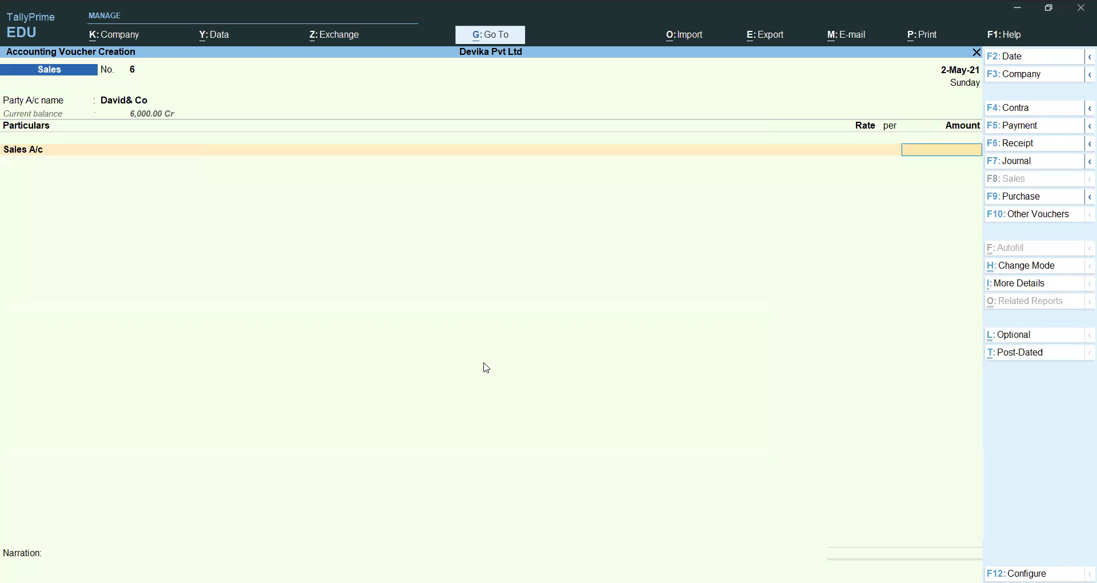
text(6)
text(000)
key(Return)
key(Return)
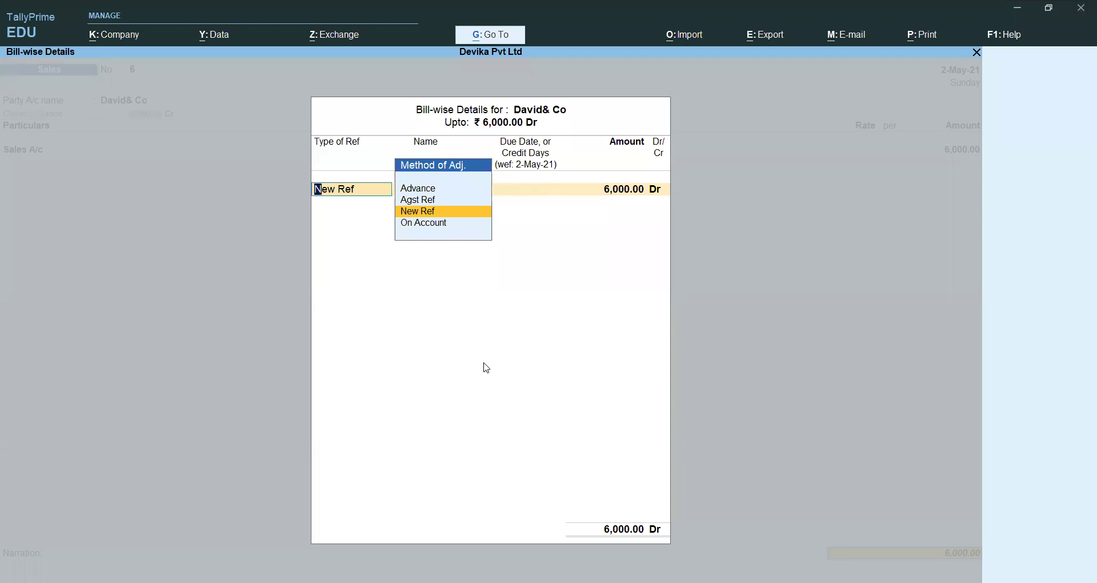
Allocate the 6,000 David& Co sale as Agst Ref against pending bill 7, save the sales voucher and leave voucher entry
key(Up)
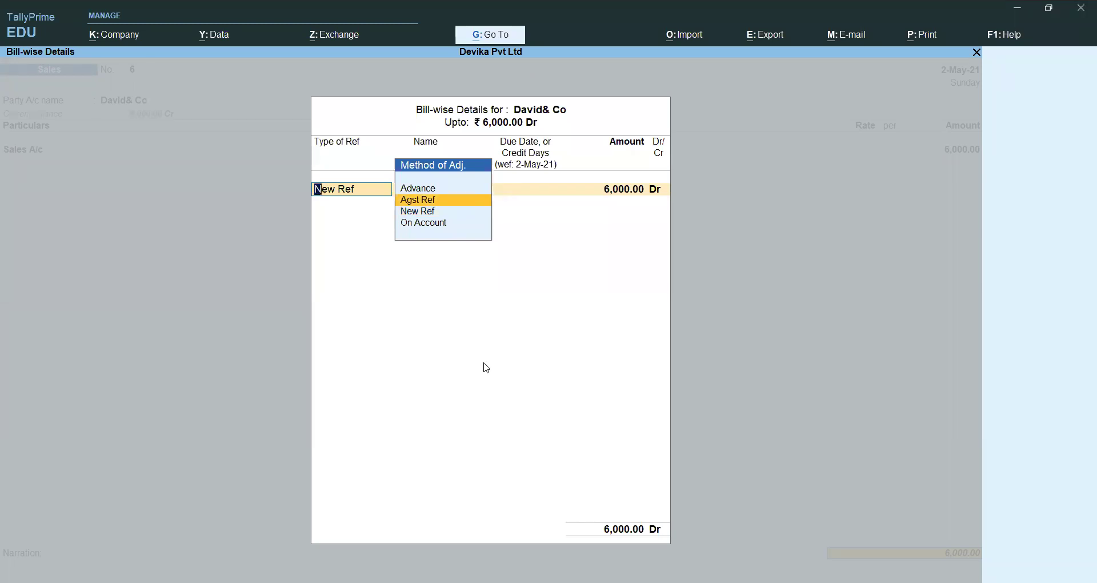
key(Return)
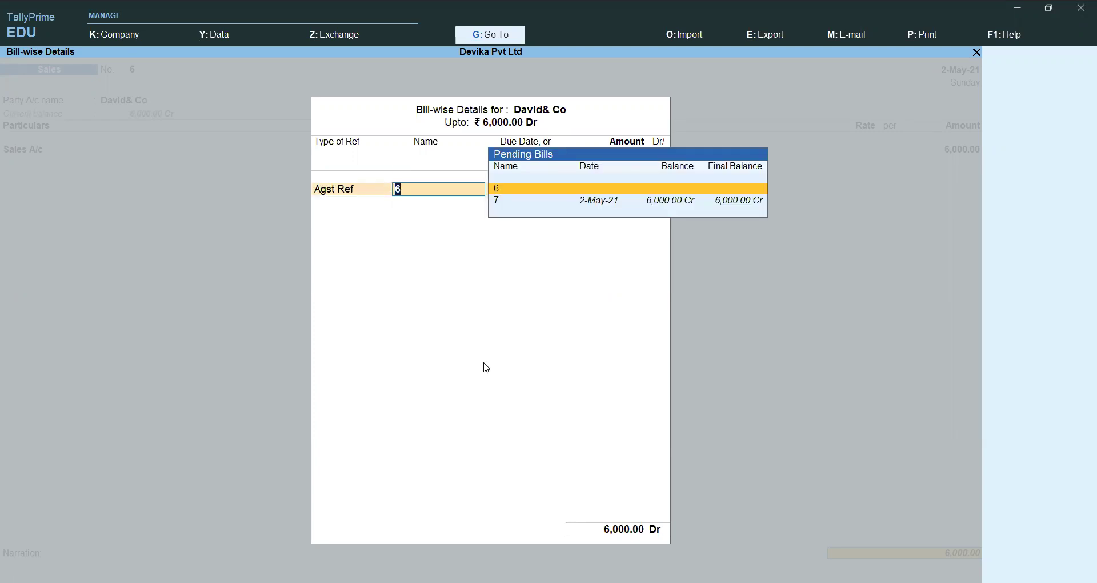
key(Down)
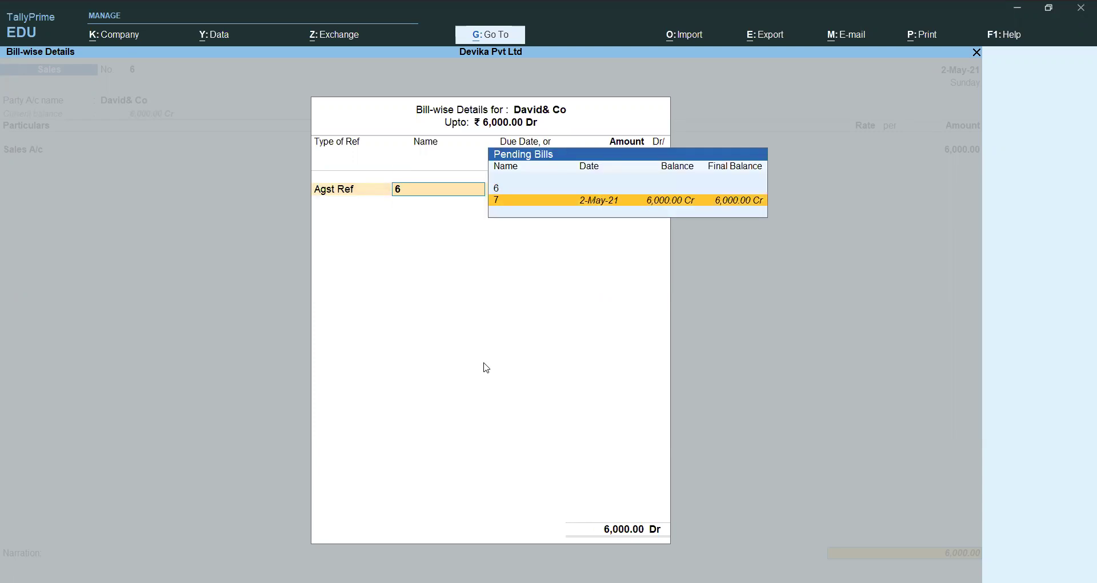
key(Return)
key(Return)
key(Return)
key(Return)
key(Return)
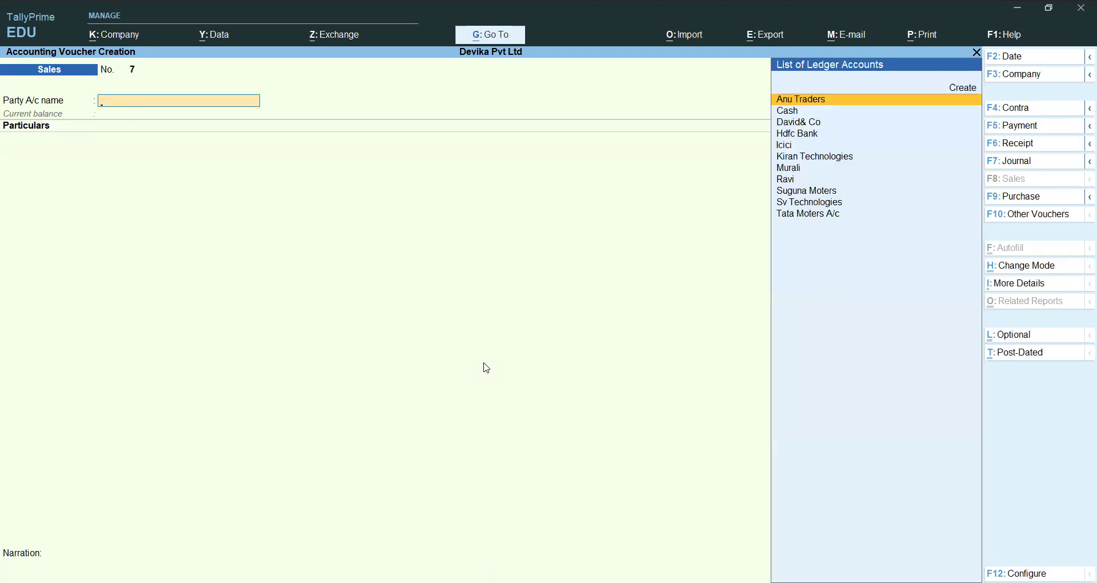
key(Escape)
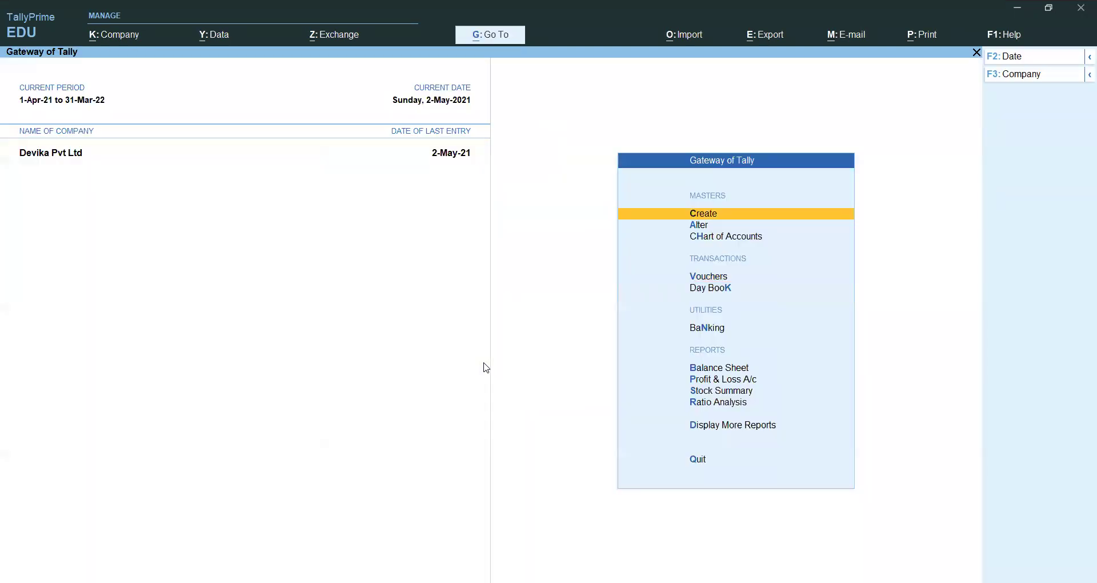
View the outstanding receivables report in detailed form to review the vouchers behind each pending bill
key(Down)
key(Down)
key(Down)
key(Down)
key(Down)
key(Down)
key(Down)
key(Down)
key(Down)
key(Down)
key(Return)
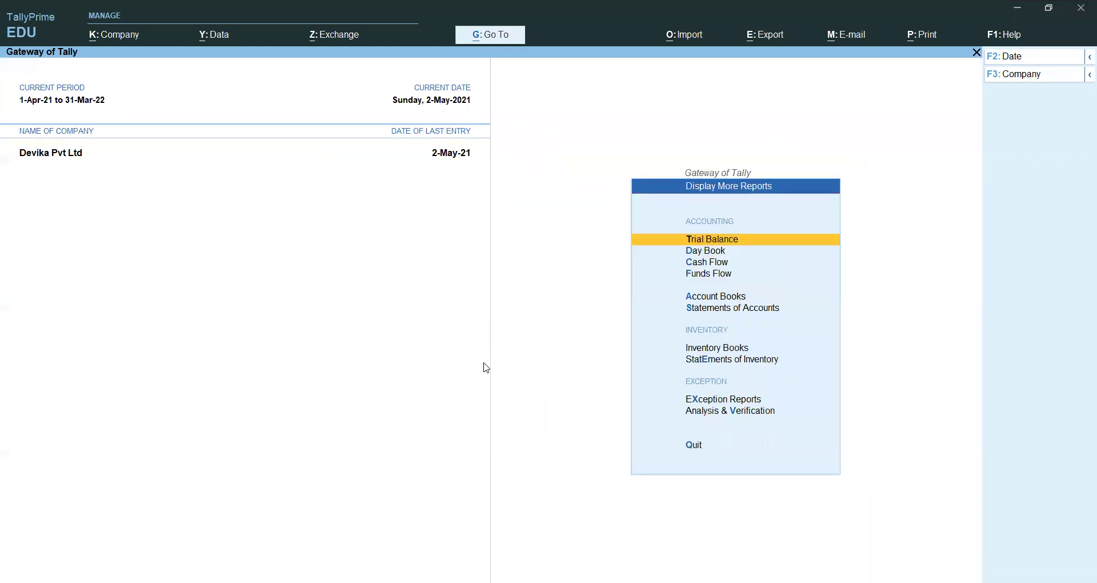
key(Down)
key(Down)
key(Down)
key(Down)
key(Down)
key(Return)
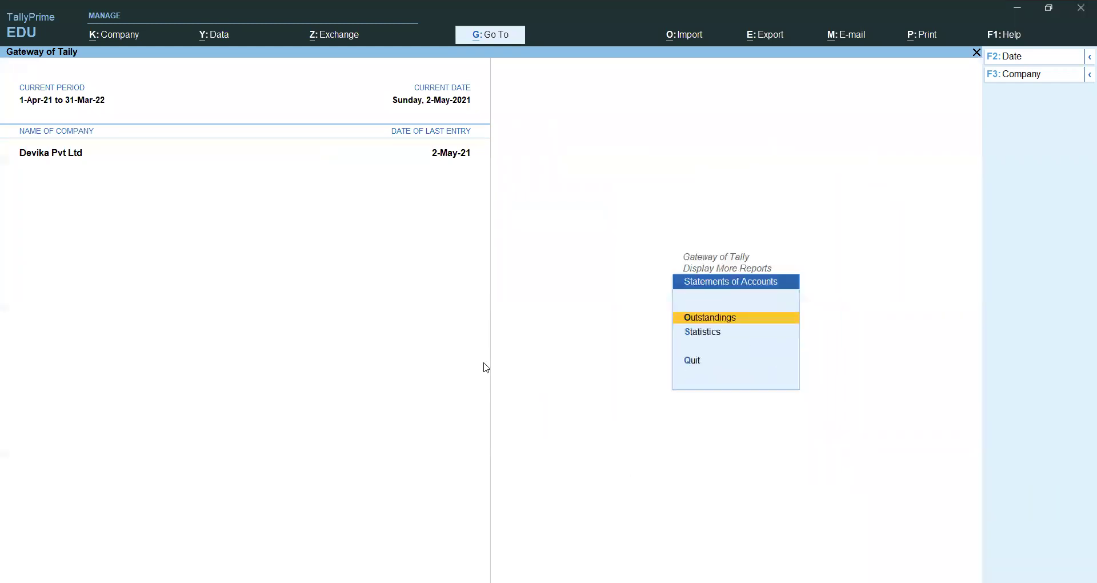
key(Return)
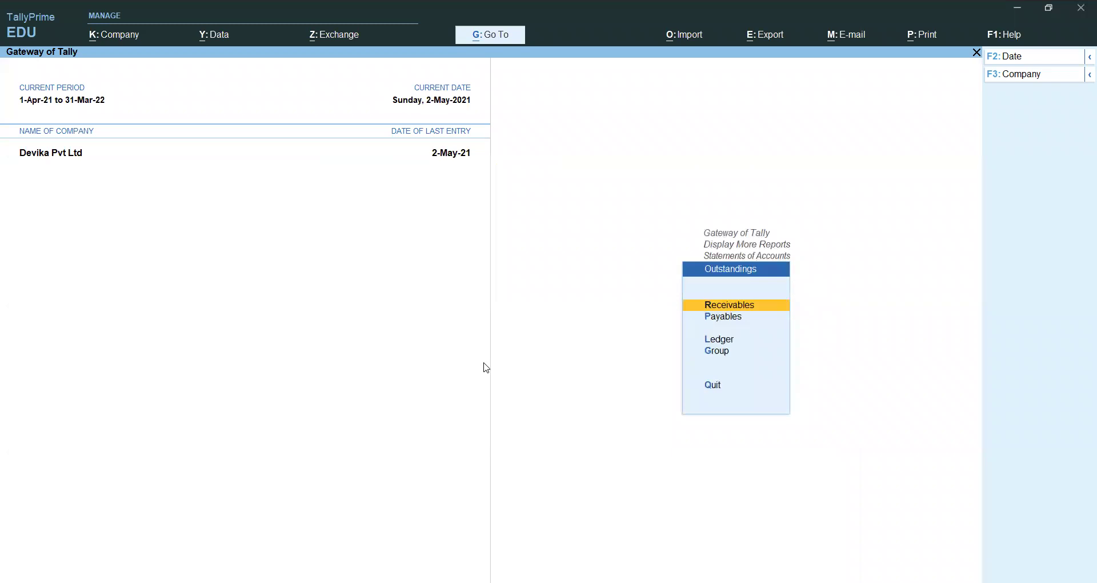
key(Return)
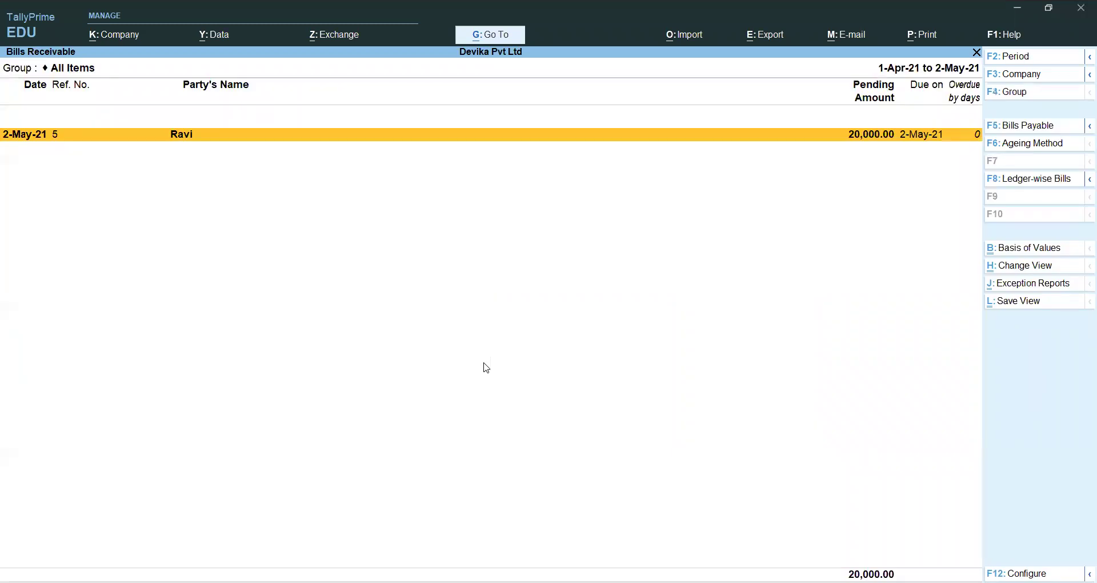
key(alt+F1)
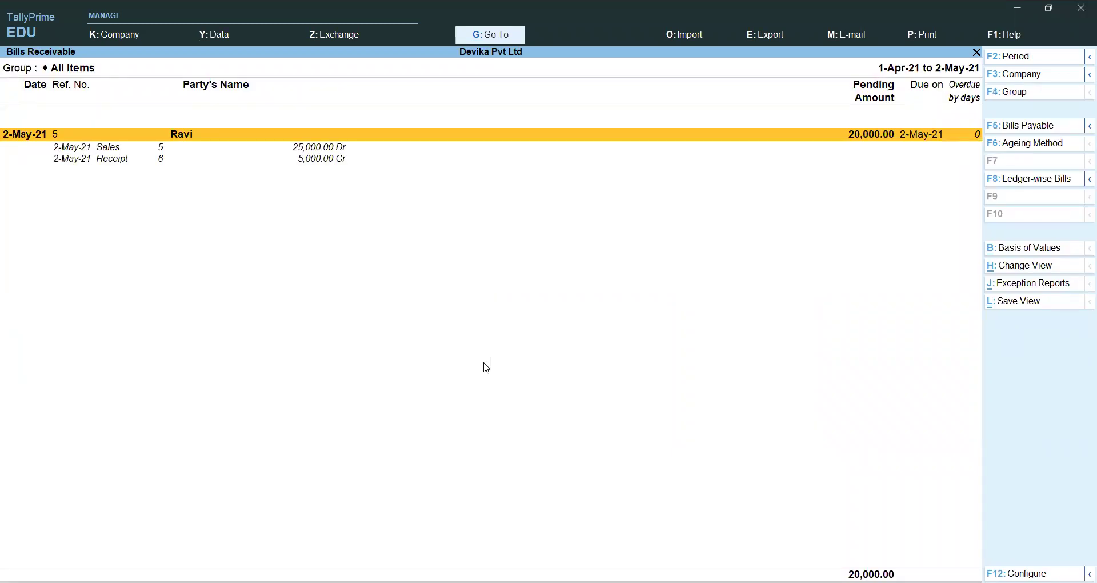
key(Escape)
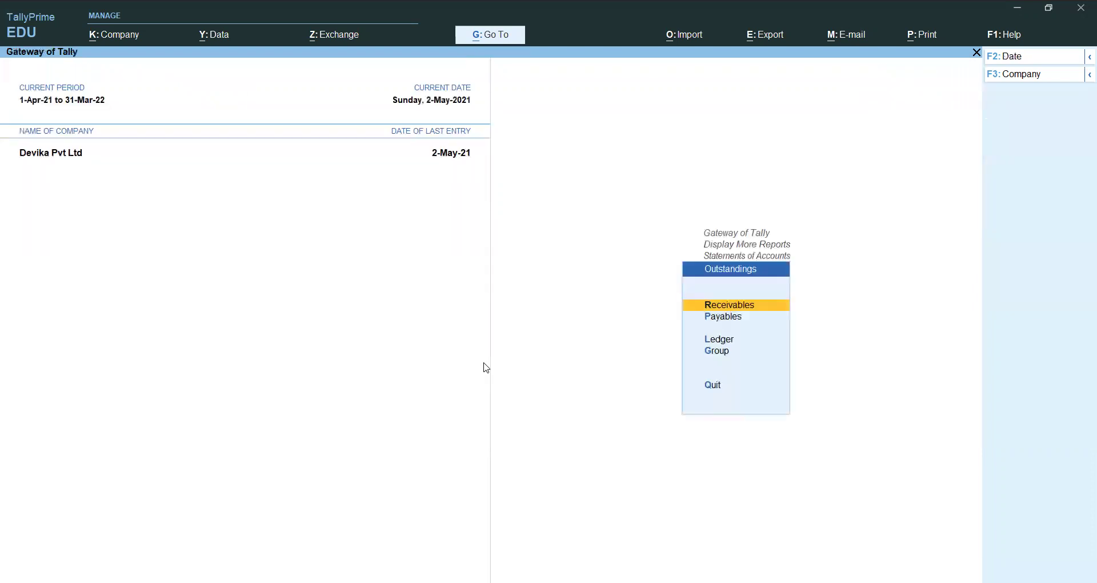
View the outstanding payables report in detailed form, then return to the Gateway of Tally
key(Down)
key(Return)
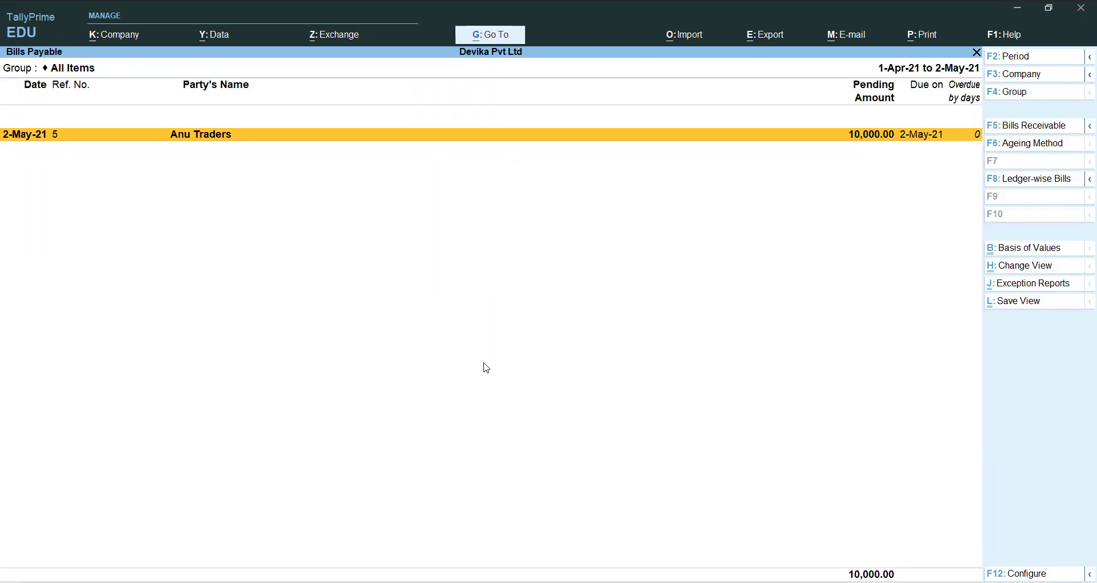
key(alt+F1)
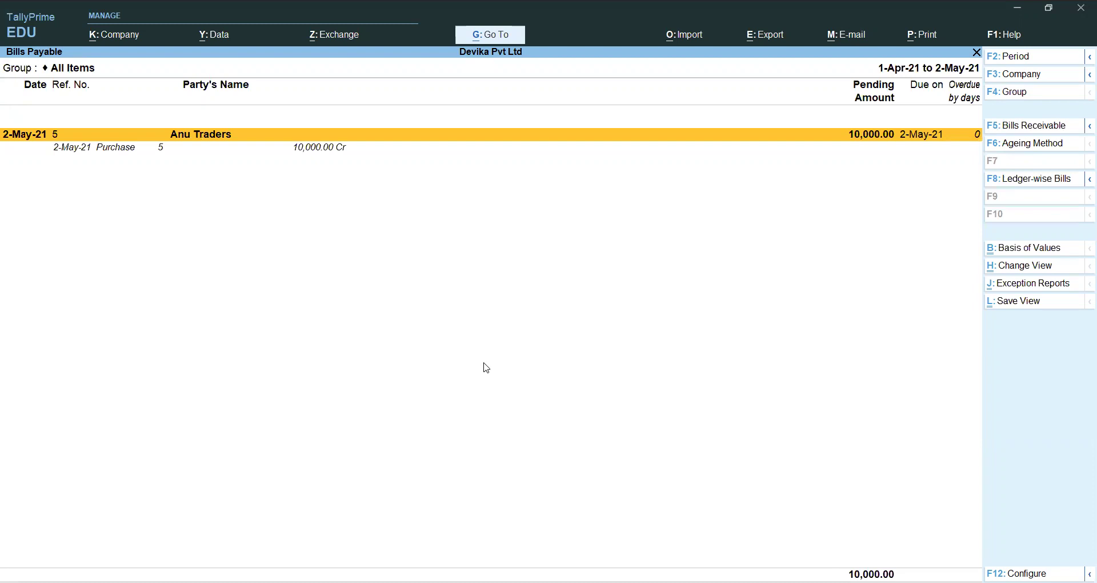
key(Escape)
key(Escape)
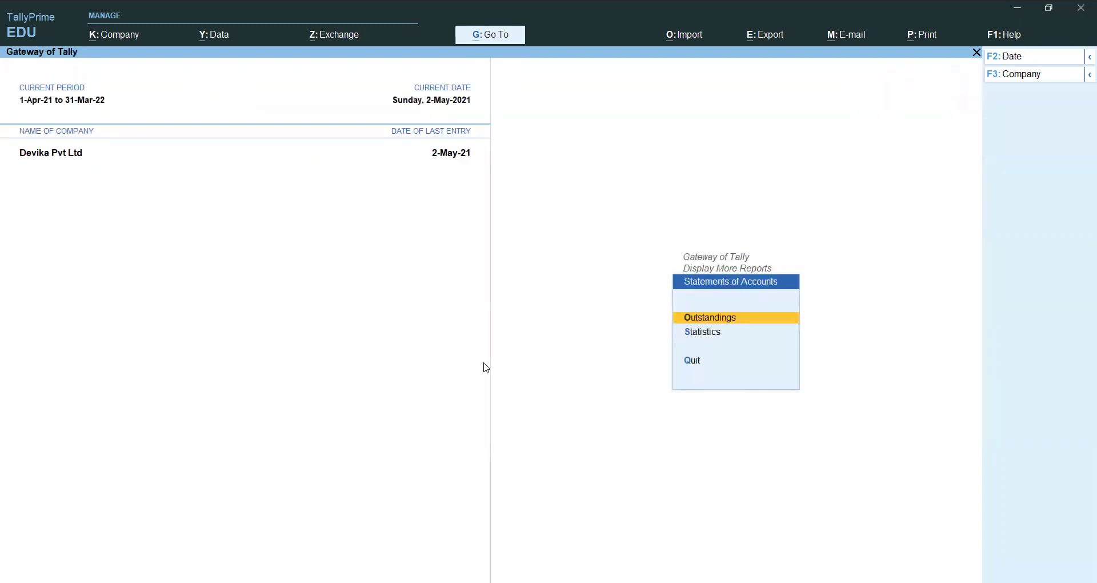
key(Escape)
key(Escape)
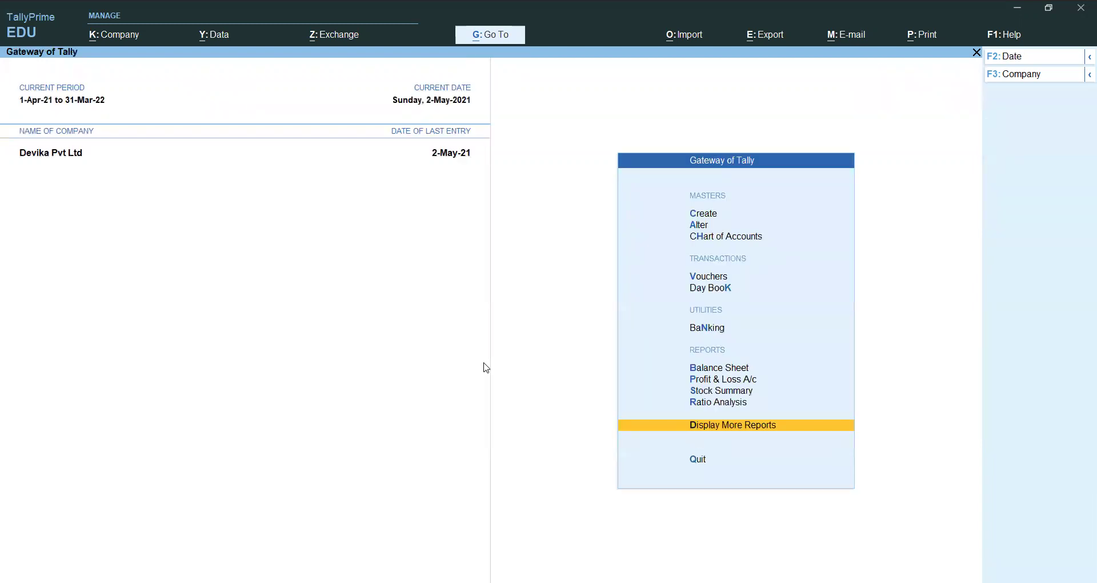